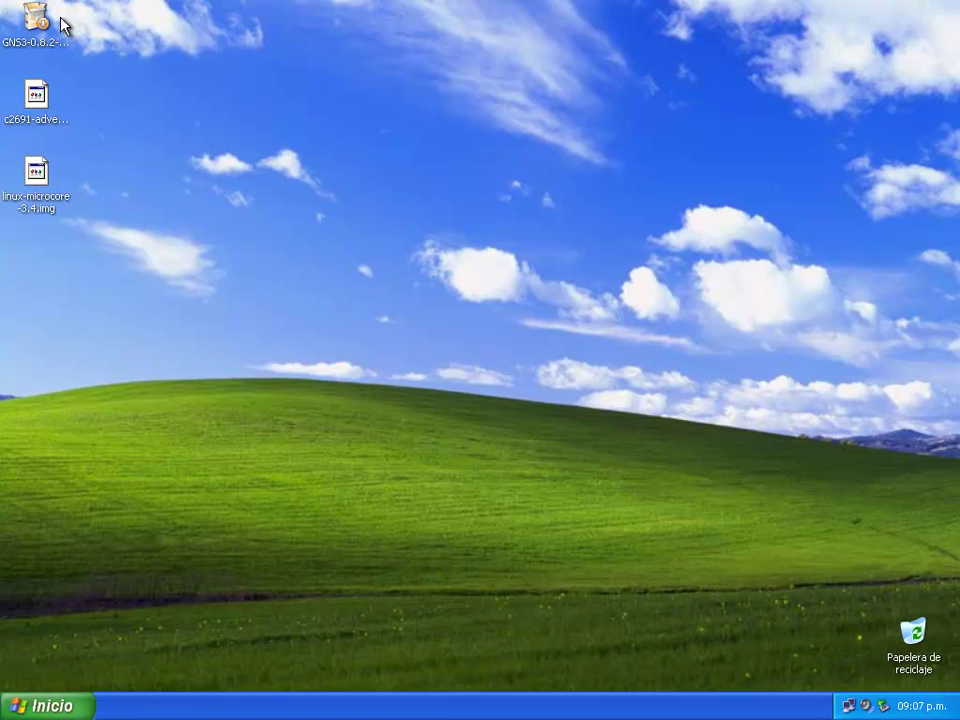
left_click(40, 20)
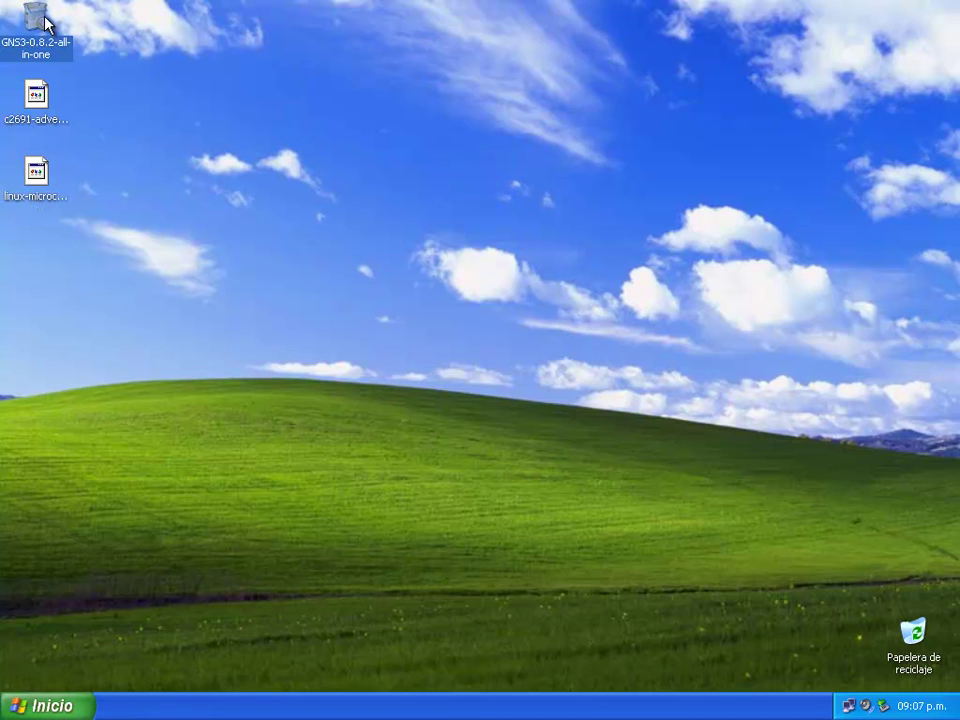
left_click(138, 47)
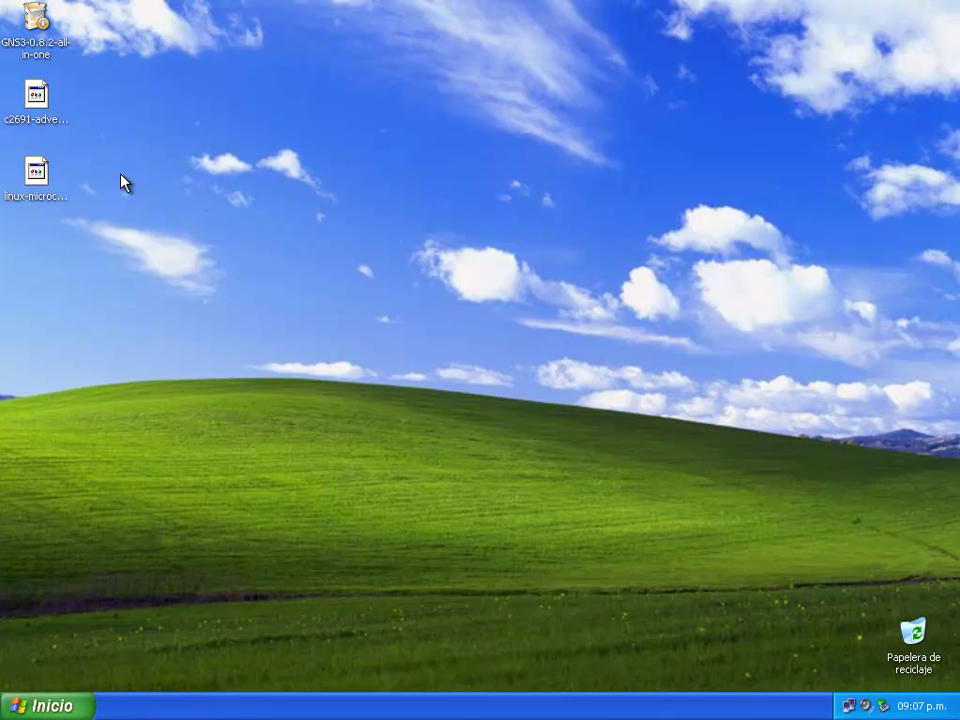
left_click(47, 180)
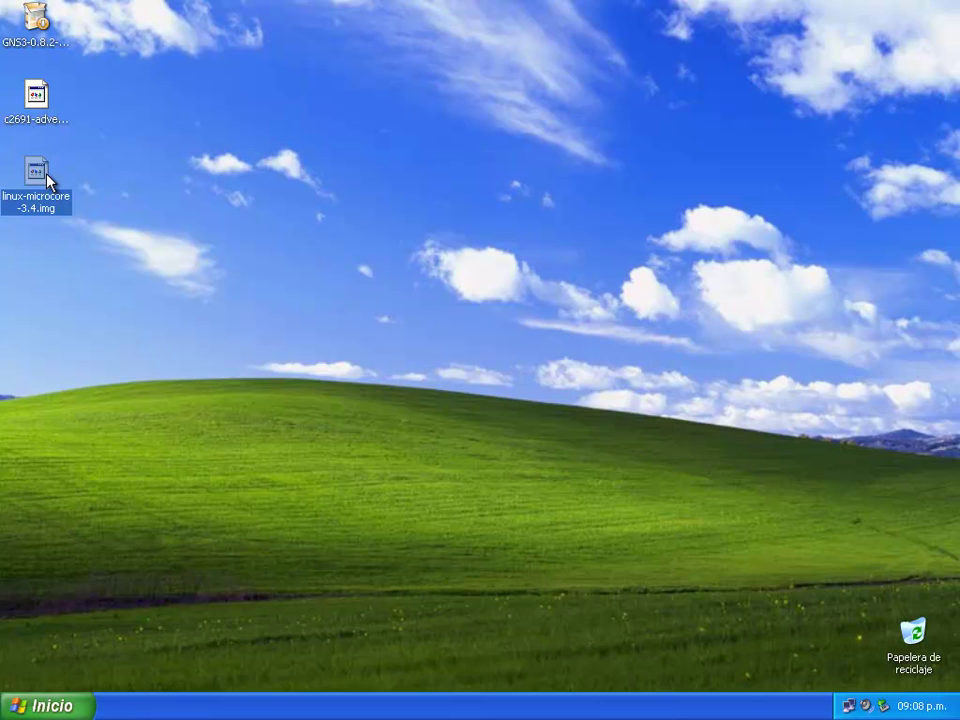
left_click(114, 183)
- Launch the GNS3 0.8.2 all-in-one installer from the desktop and accept its license agreement
double_click(39, 38)
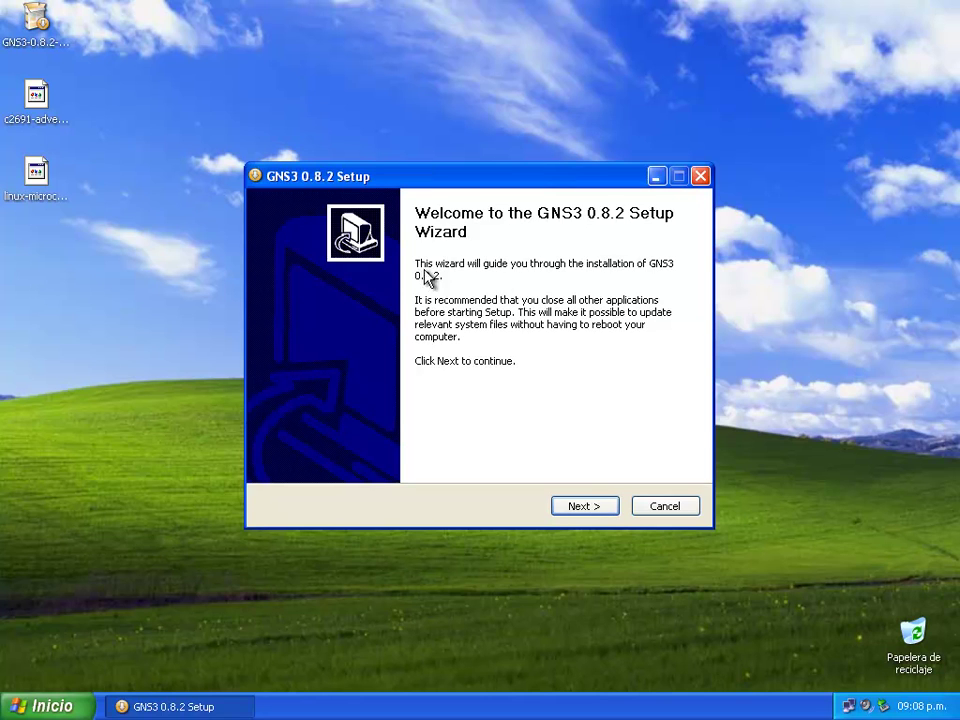
left_click(572, 508)
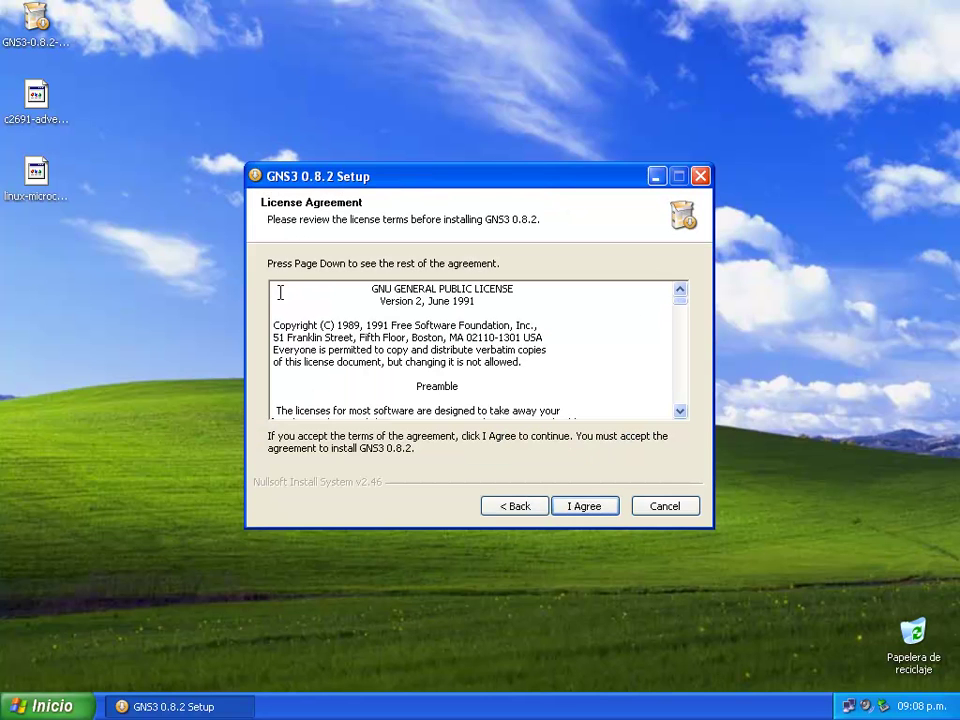
left_click(586, 508)
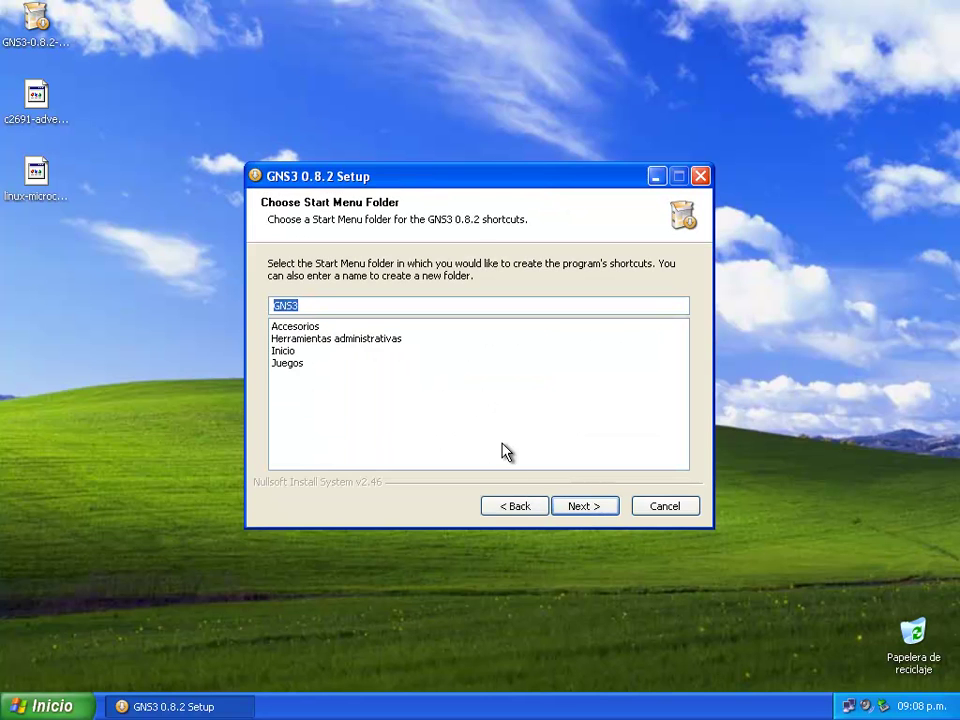
- Keep the GNS3 Start Menu folder and all components, and start the installation in C:\Archivos de programa\GNS3
left_click(585, 506)
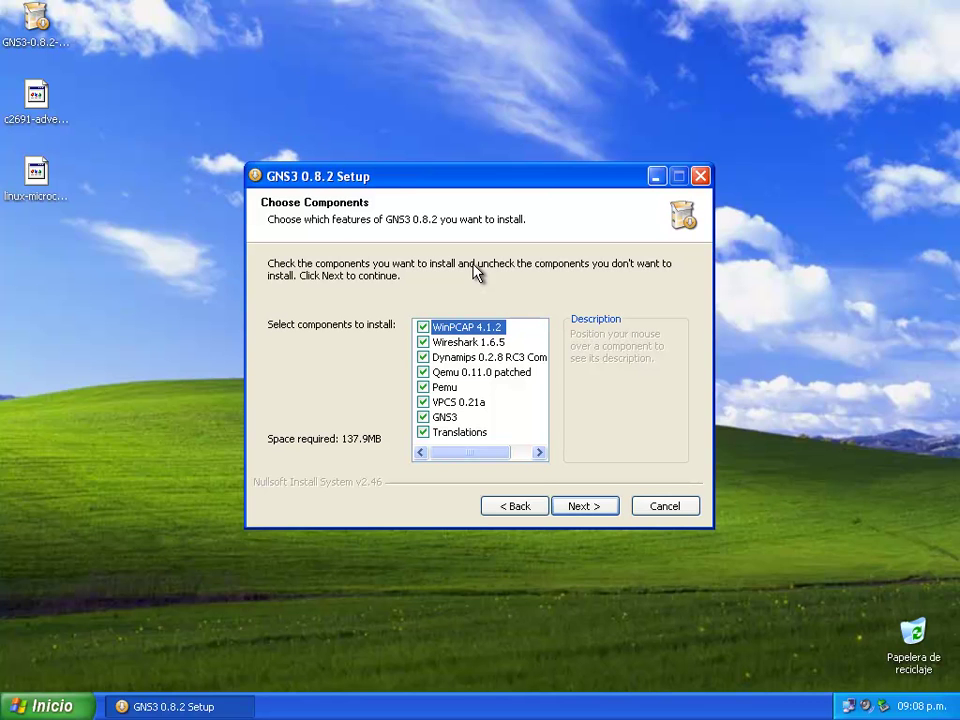
mouse_move(490, 360)
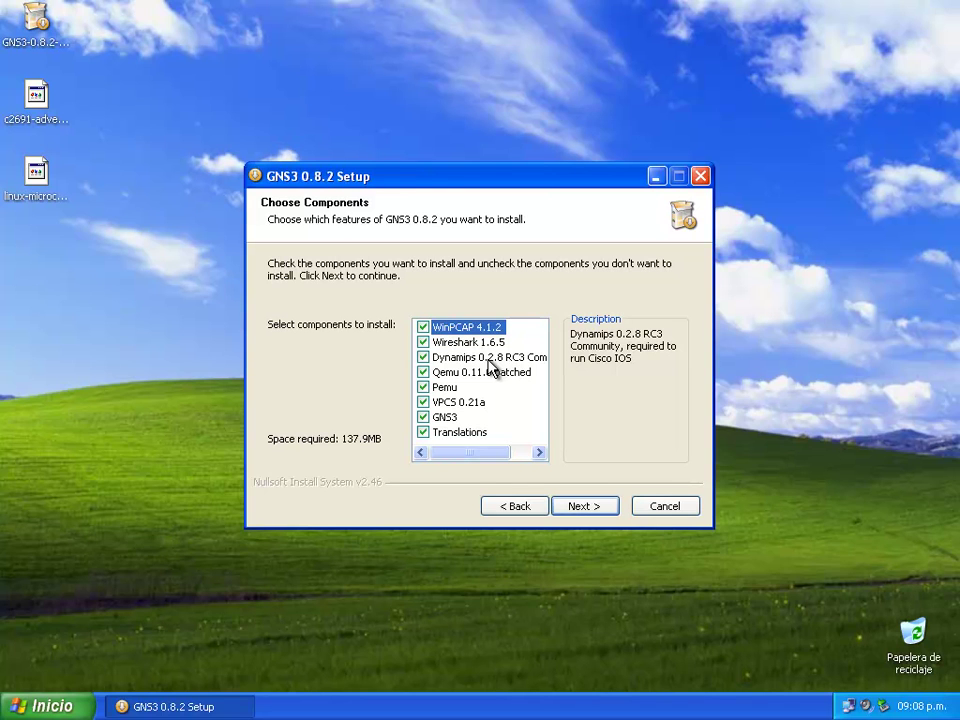
left_click(590, 508)
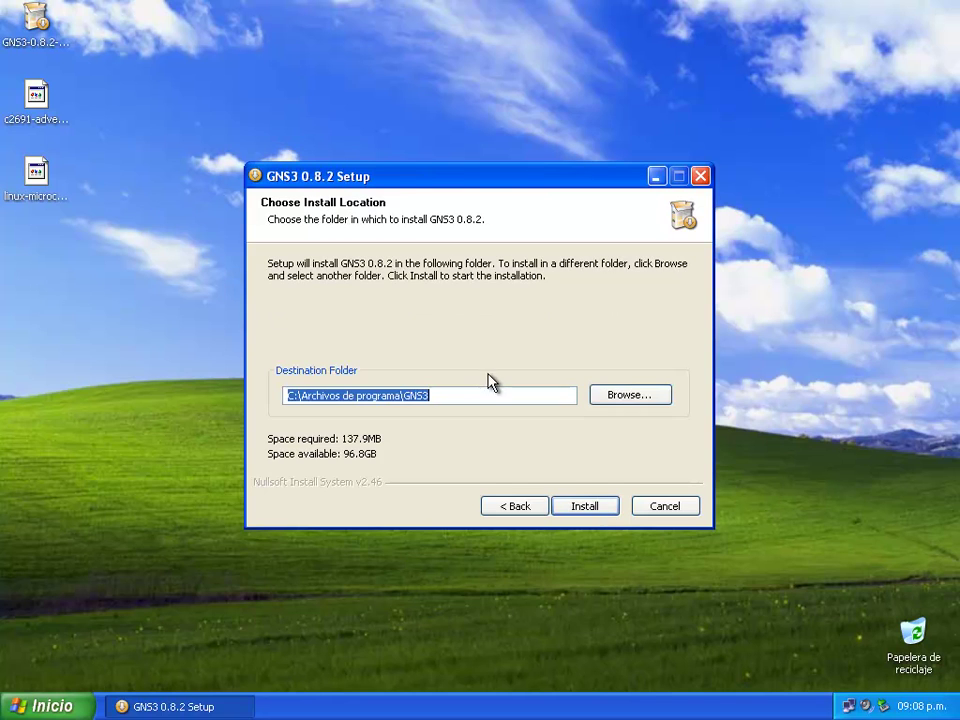
left_click(464, 391)
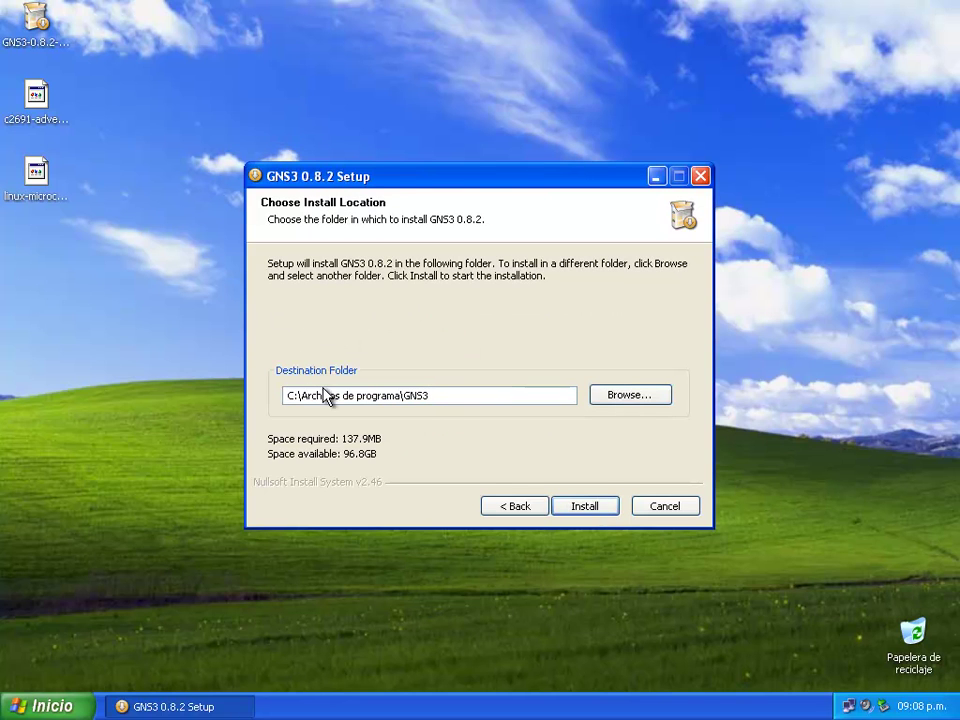
left_click(583, 506)
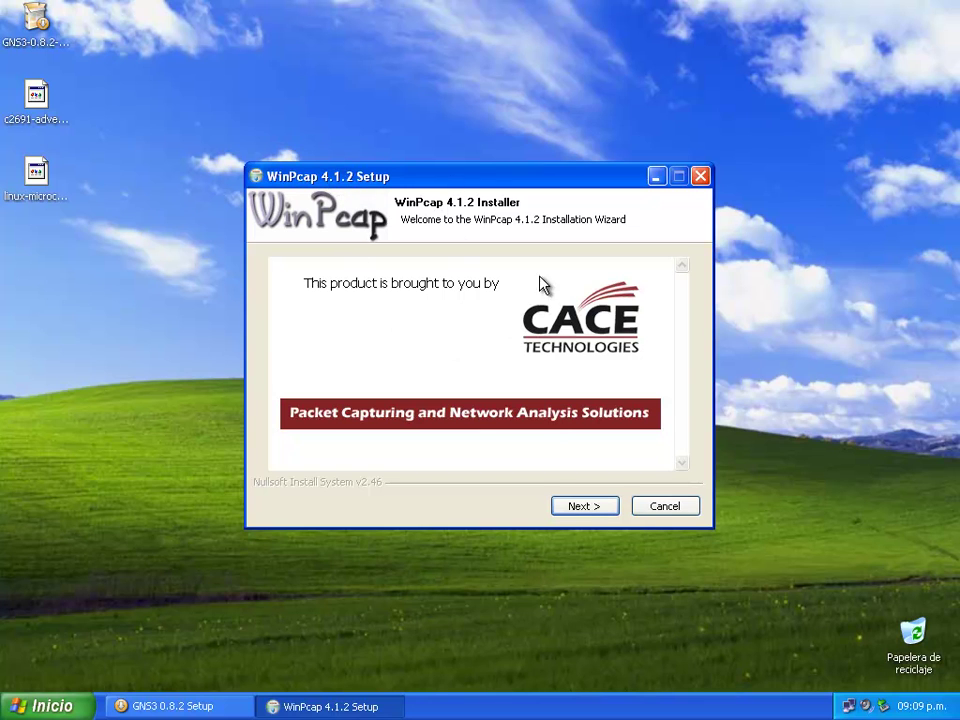
- Install WinPcap 4.1.2 with its default options, accepting the license agreement, and finish its setup wizard
left_click(583, 507)
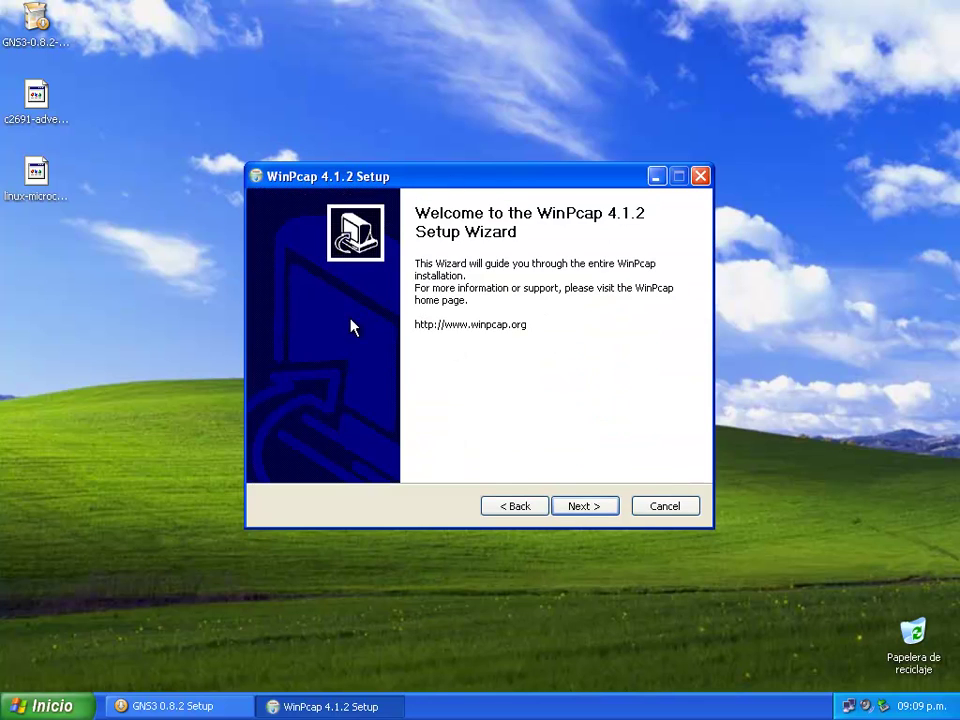
left_click(604, 507)
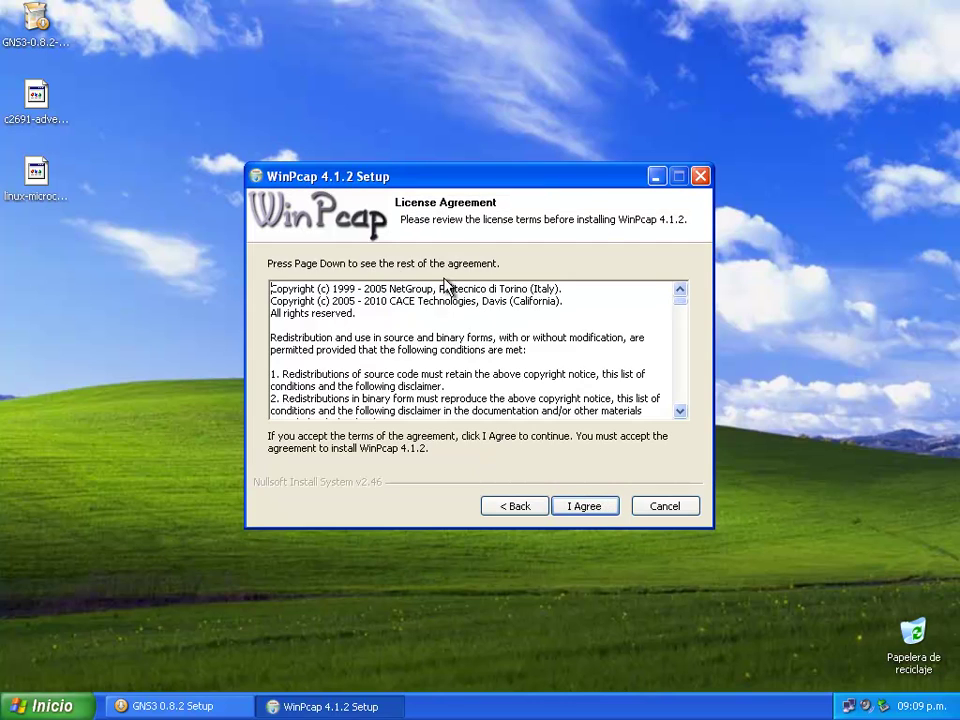
left_click(576, 506)
left_click(585, 507)
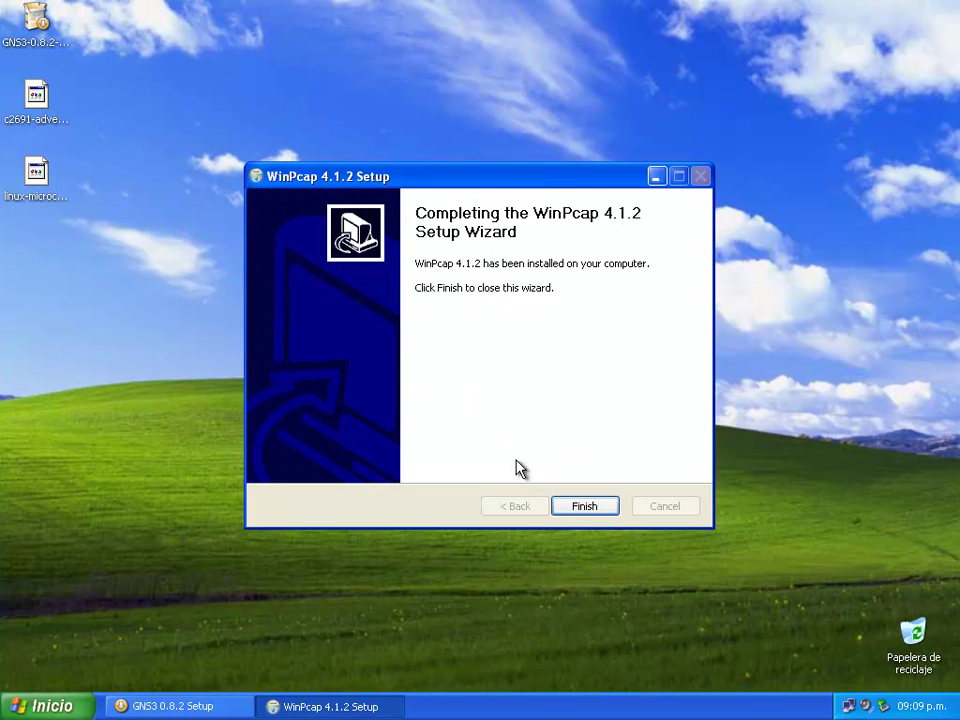
left_click(566, 507)
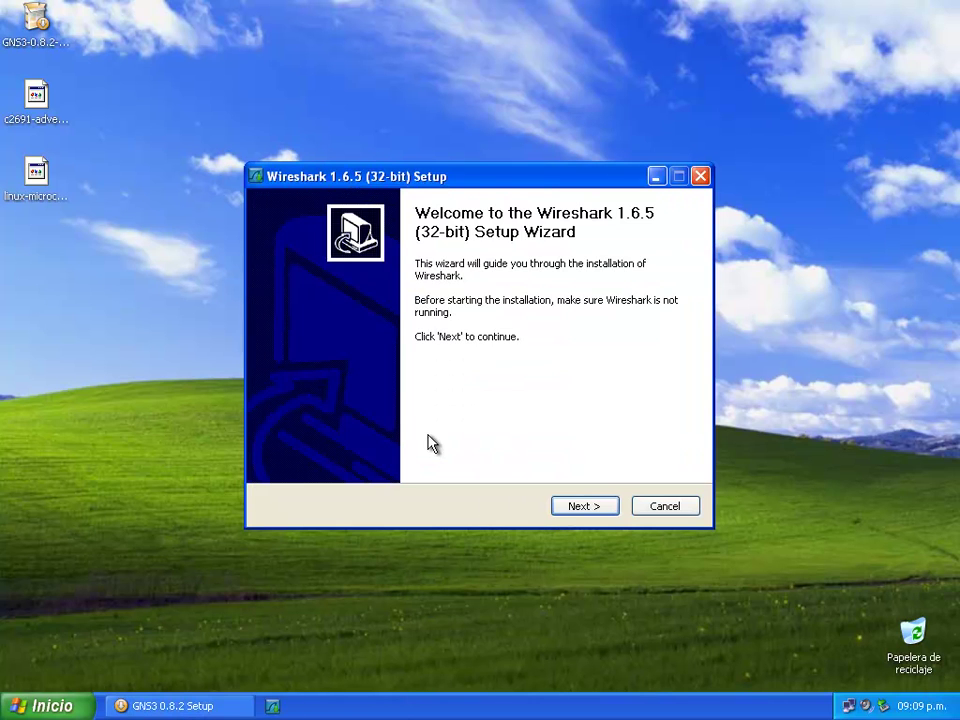
- Install Wireshark 1.6.5 with the default components, shortcuts and location, without reinstalling WinPcap, and finish its wizard
left_click(576, 507)
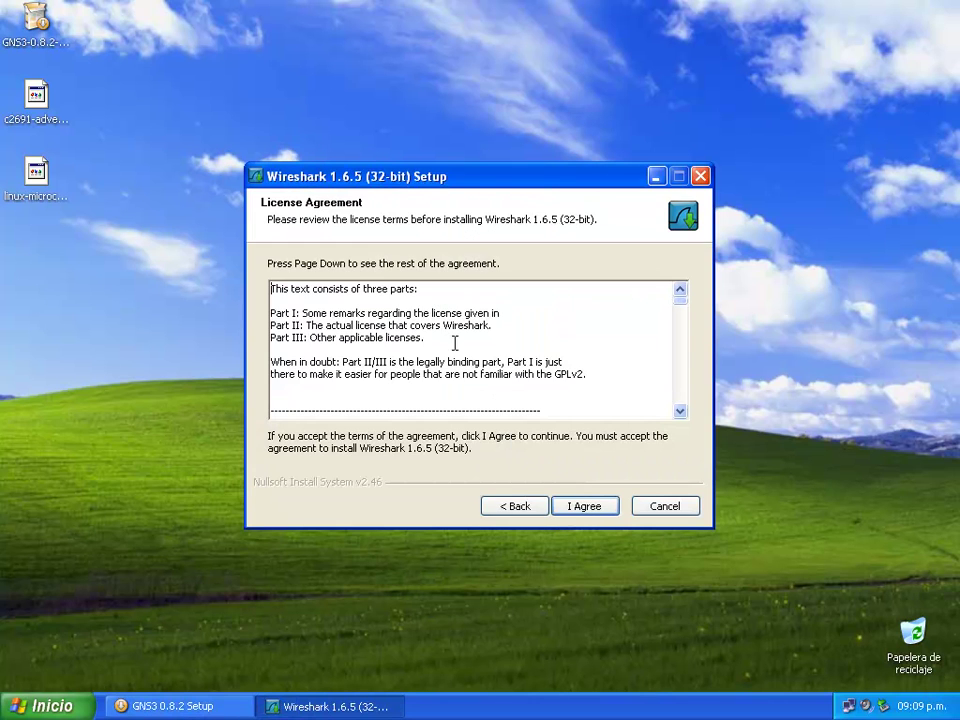
left_click(585, 508)
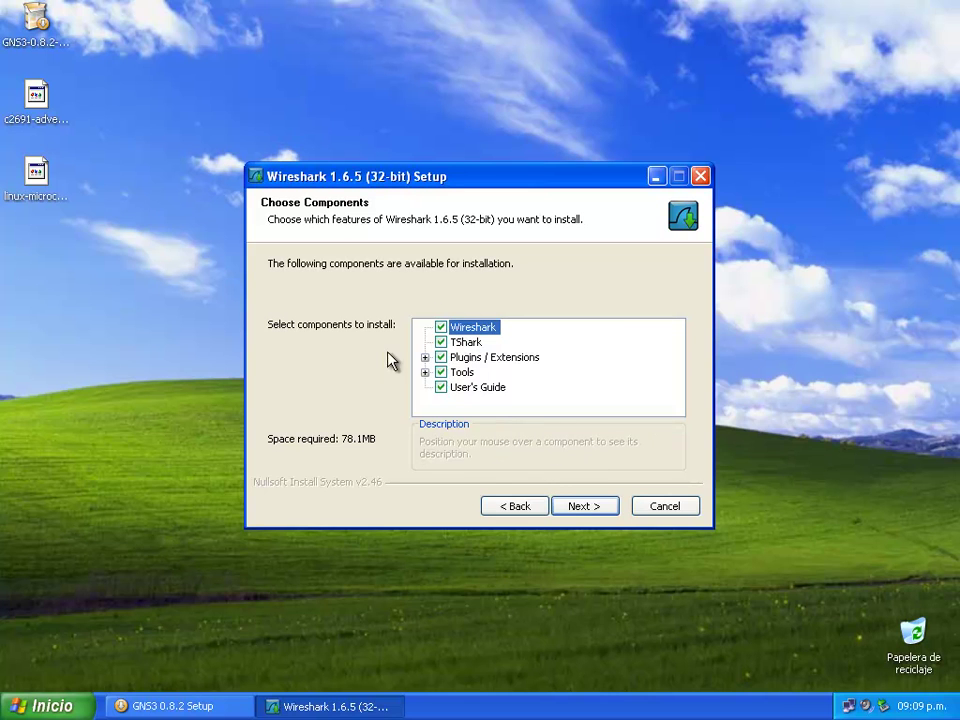
left_click(580, 505)
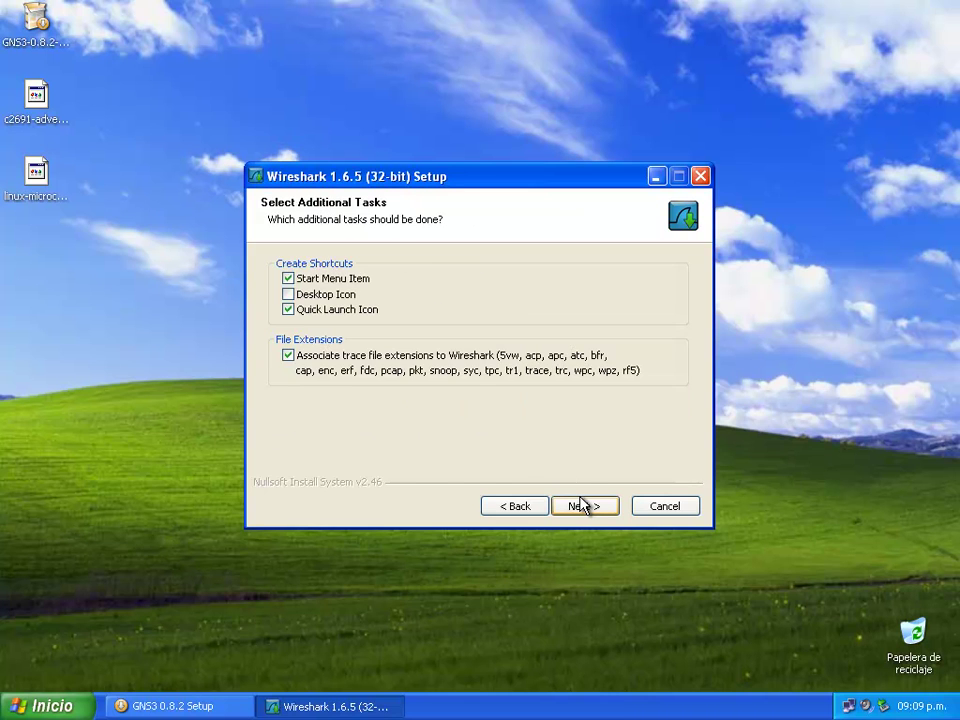
left_click(584, 506)
left_click(581, 506)
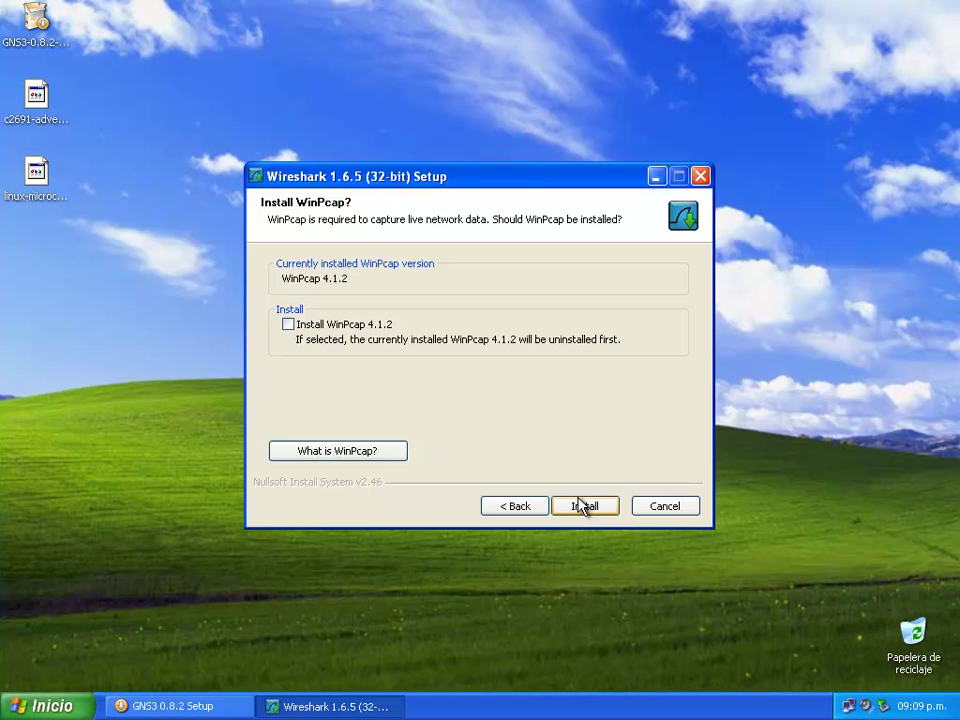
left_click(585, 507)
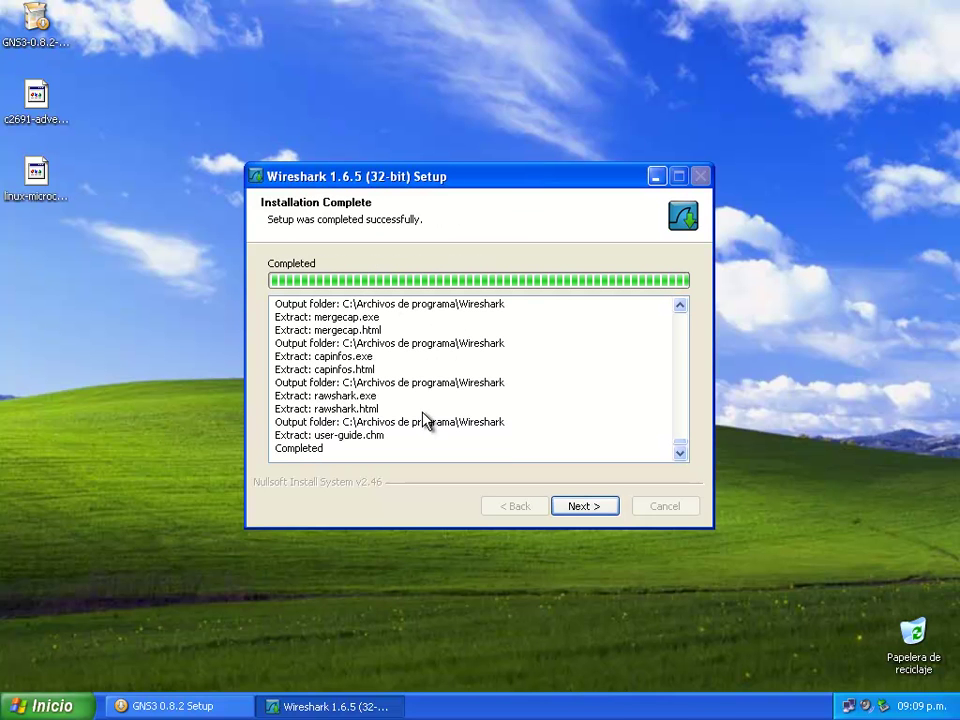
left_click(596, 506)
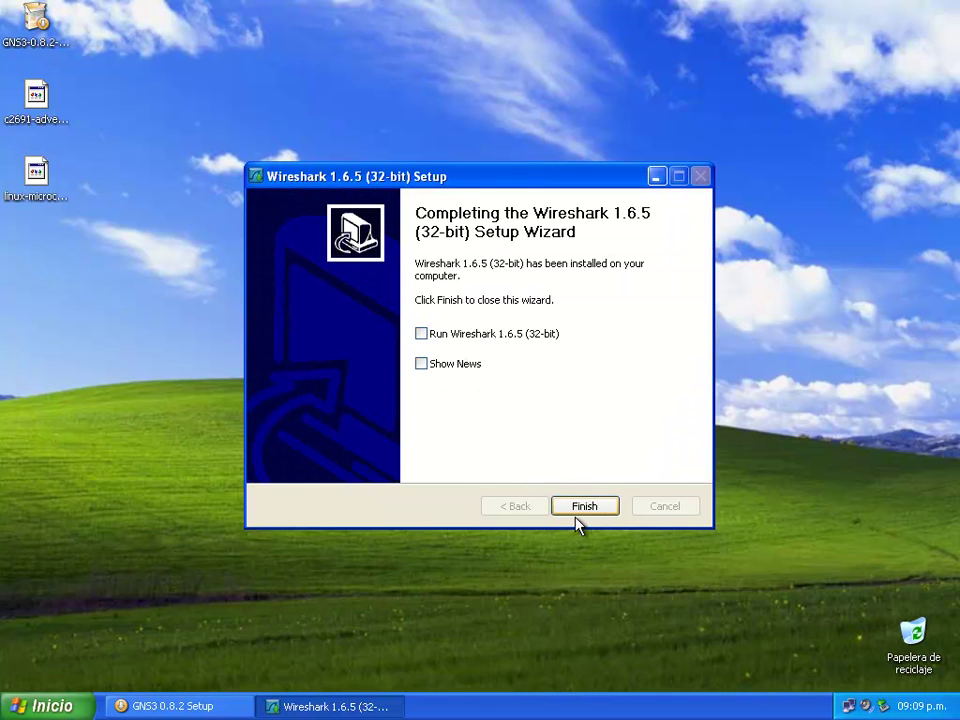
left_click(584, 507)
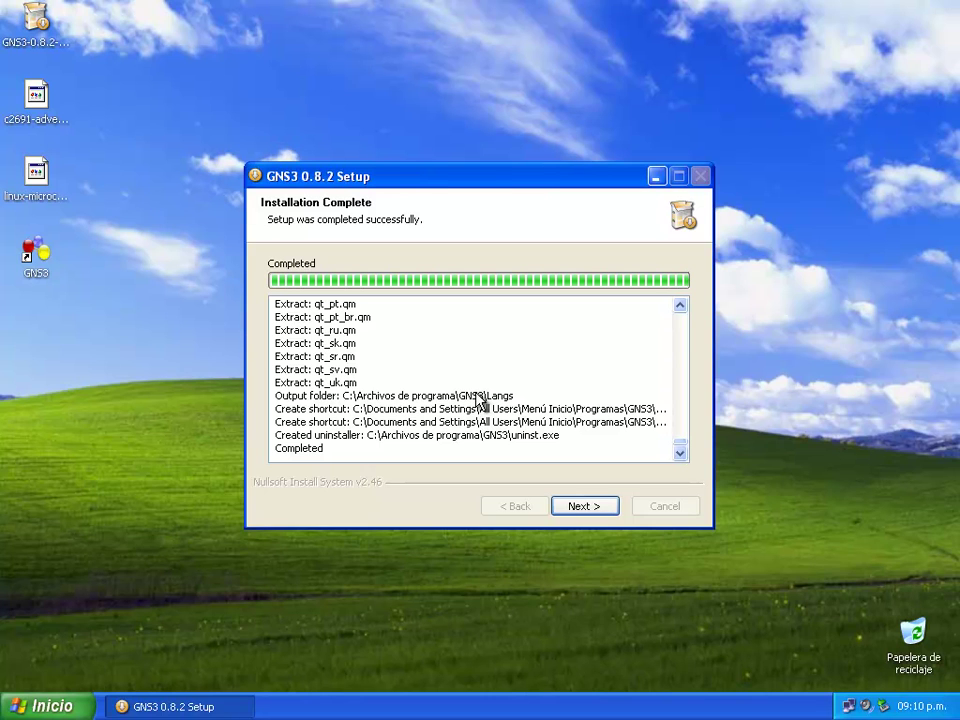
- Finish the GNS3 0.8.2 setup wizard with the Start GNS3 option kept enabled
left_click(586, 506)
left_click(586, 506)
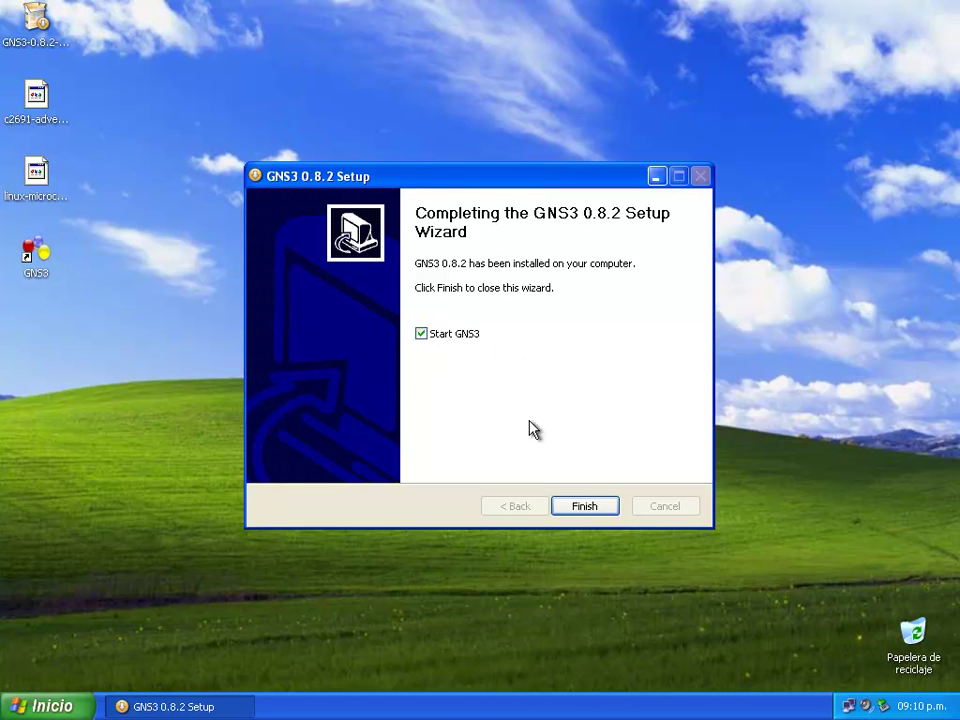
left_click(594, 507)
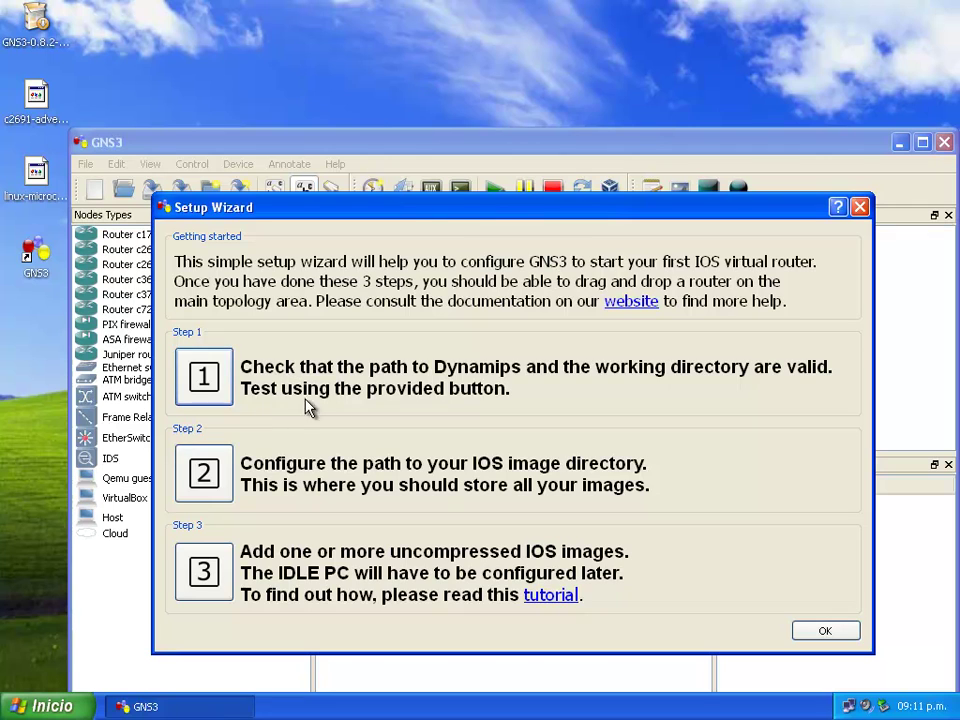
- Test the Dynamips settings from step 1 of the Setup Wizard, unblocking dynamips in the Windows firewall, and accept the preferences
left_click(205, 377)
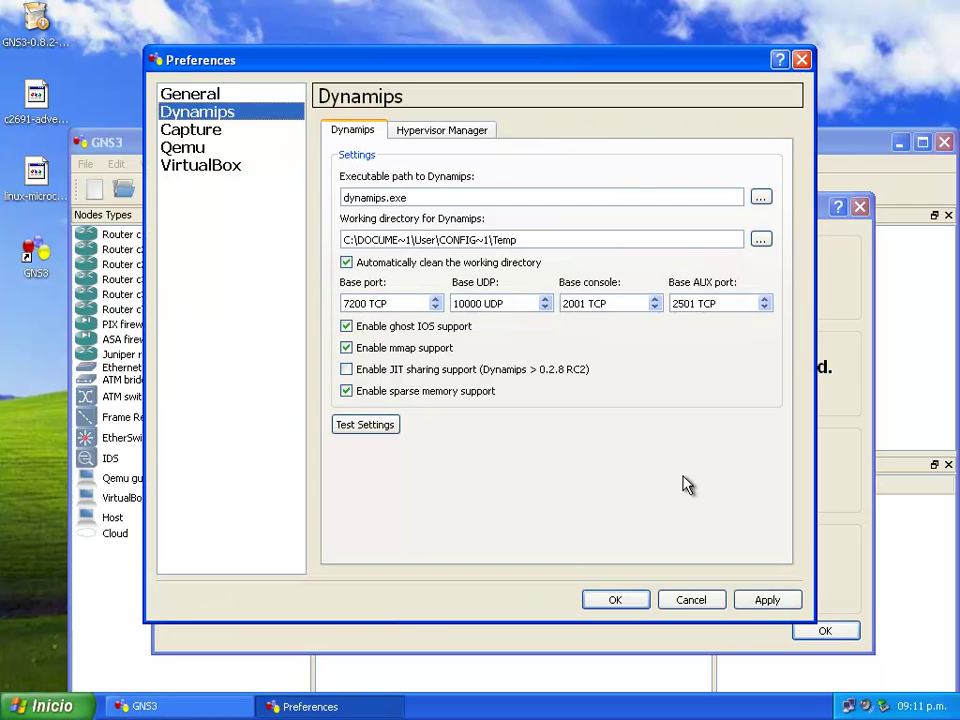
left_click(372, 428)
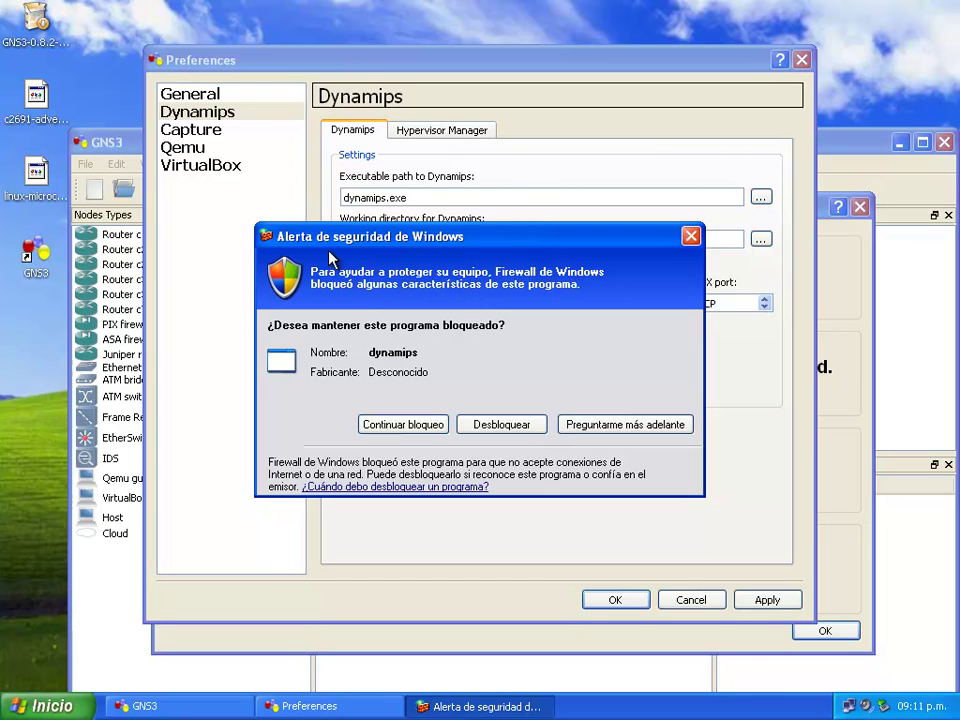
left_click(499, 425)
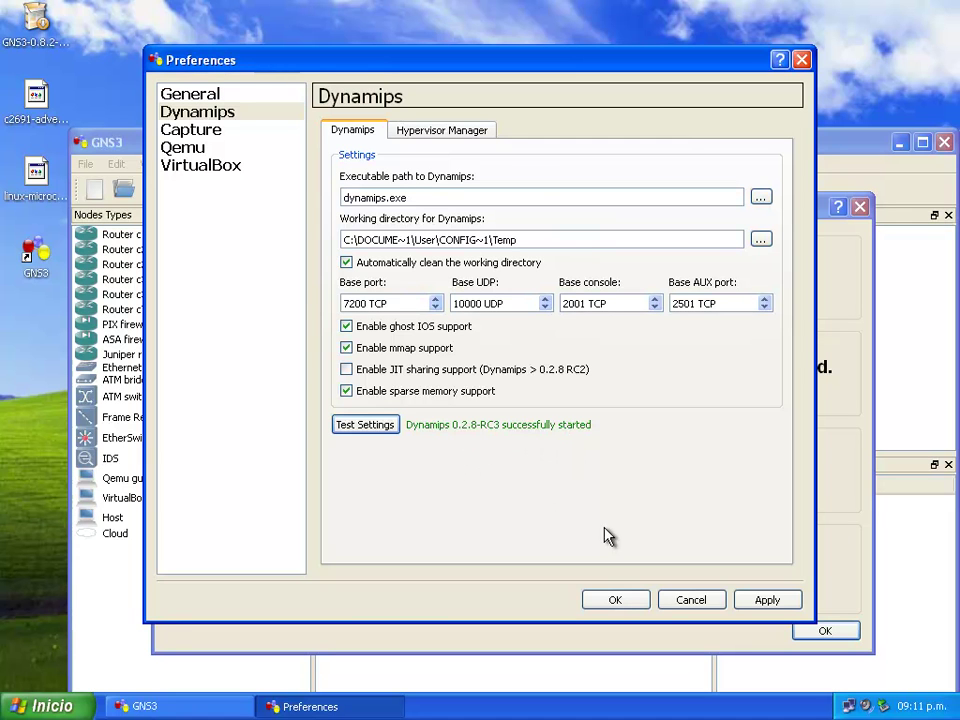
left_click(632, 601)
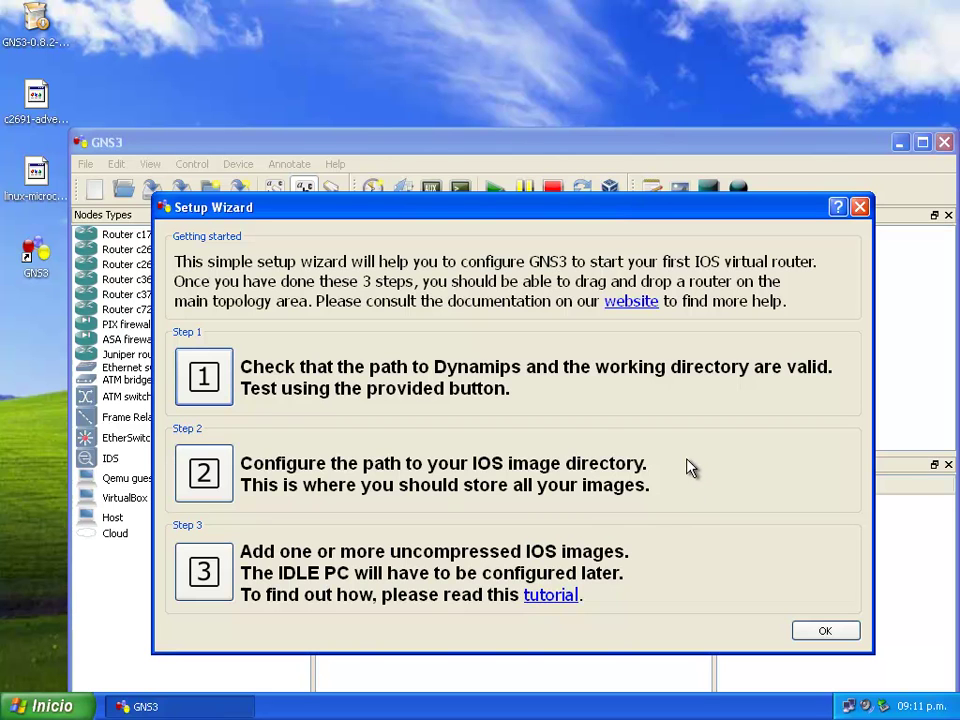
- Open the preferences from step 2 of the Setup Wizard and create a folder named GNS3IOS in the root of drive C:
left_click(232, 473)
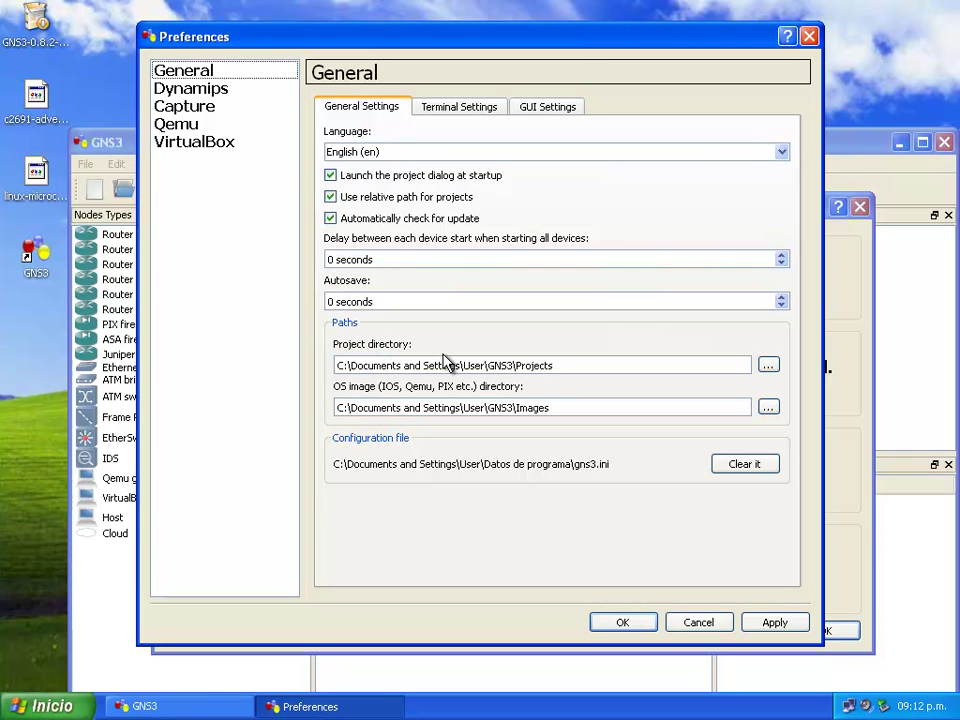
left_click(48, 697)
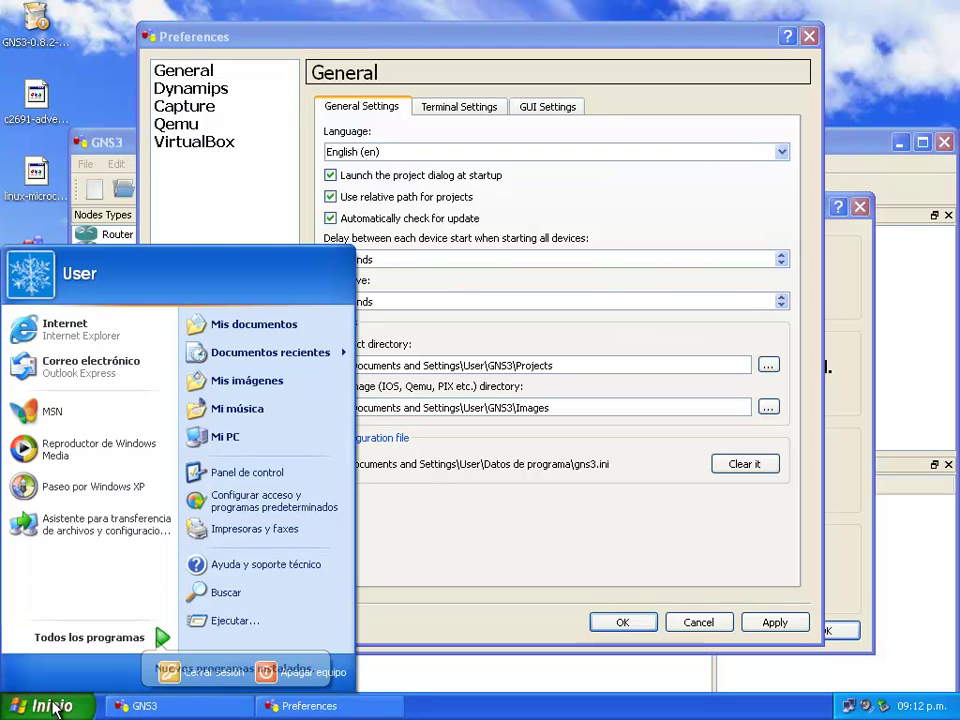
left_click(224, 438)
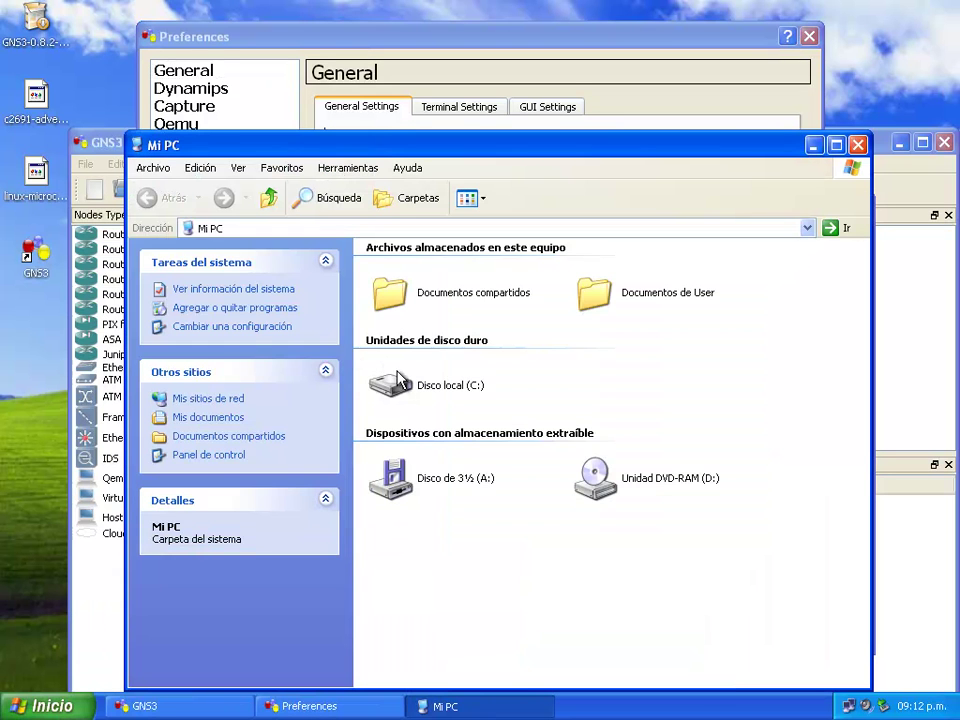
double_click(400, 383)
left_click(413, 379)
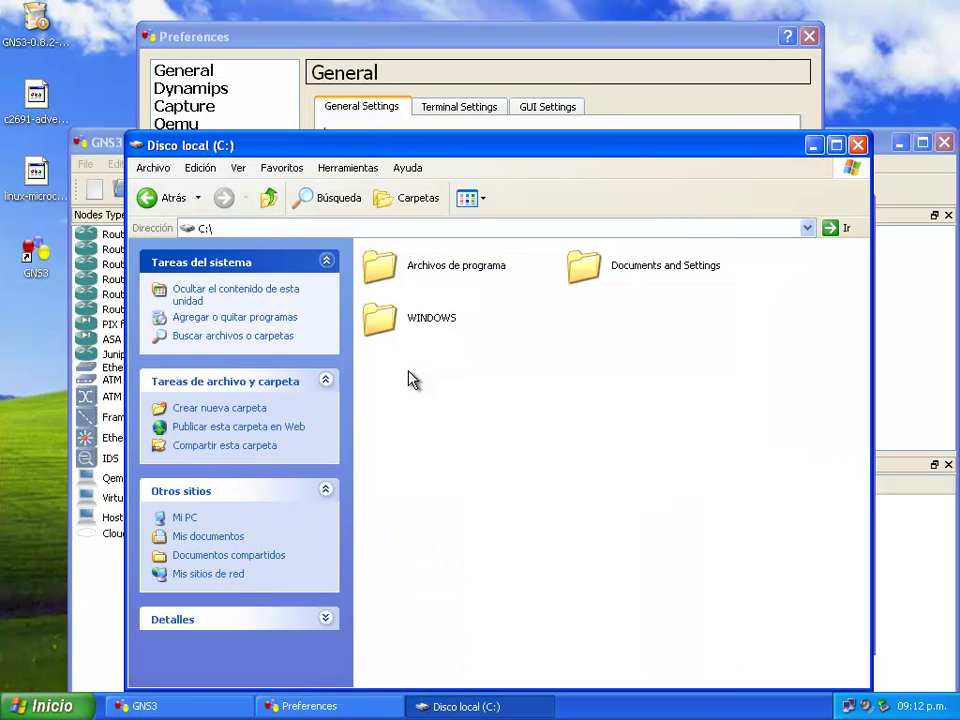
right_click(464, 406)
mouse_move(527, 521)
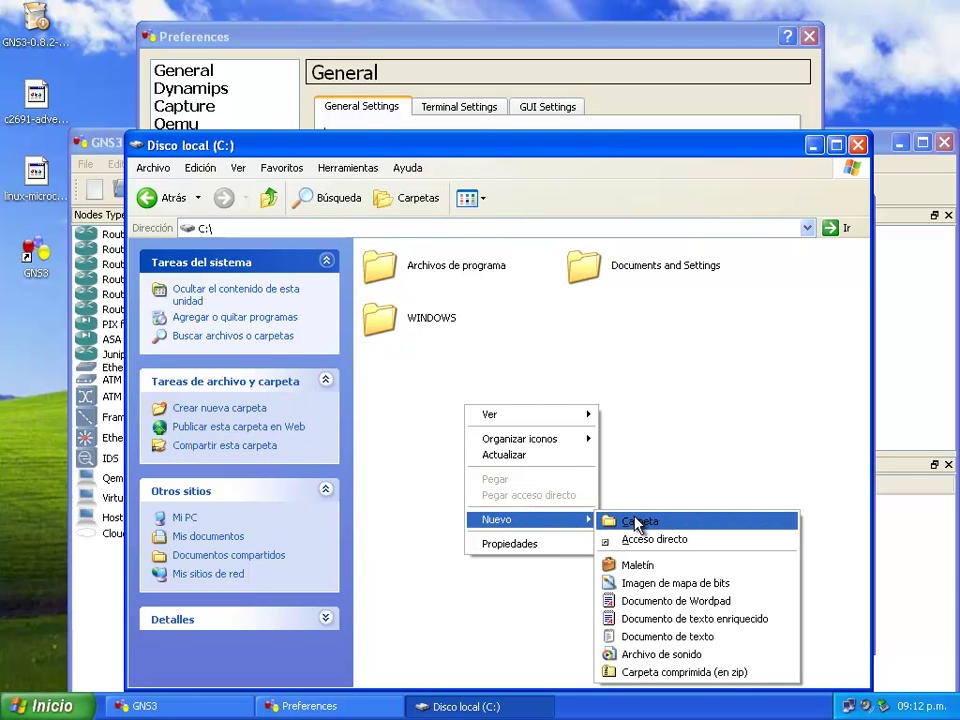
left_click(641, 521)
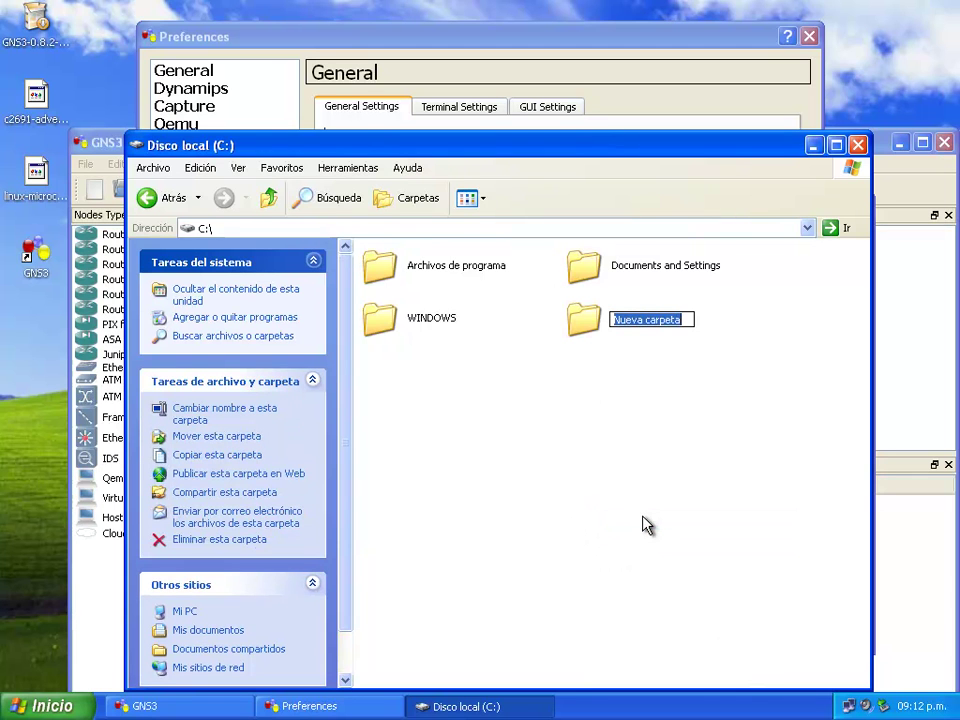
type("GNS")
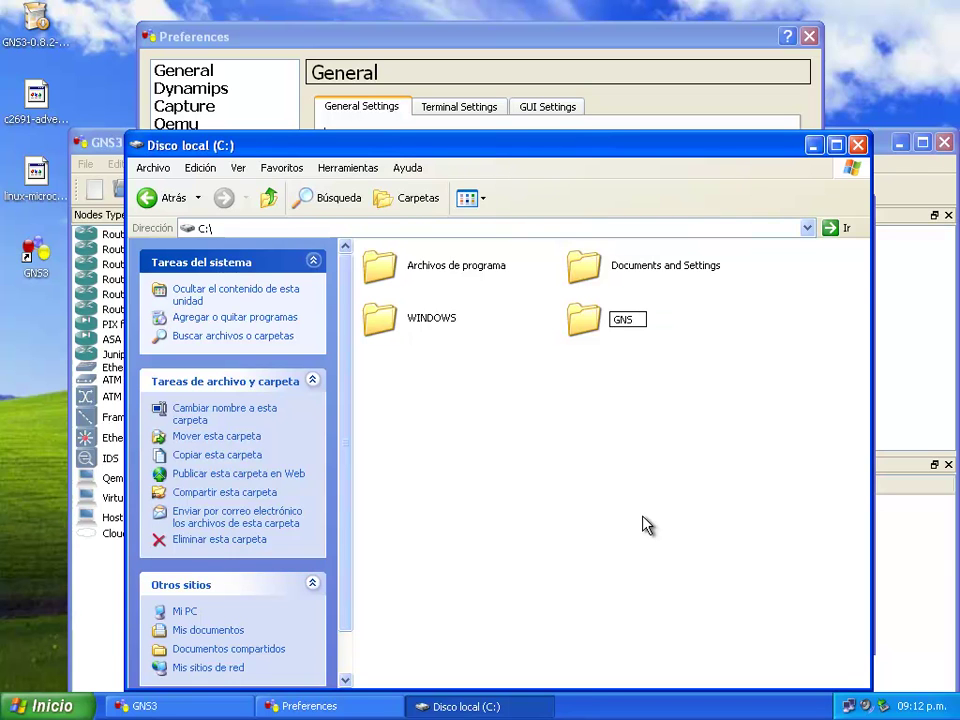
type("3IOS")
key("Return")
- Create a second folder named GNS3PROJECTS in the root of drive C:
right_click(617, 485)
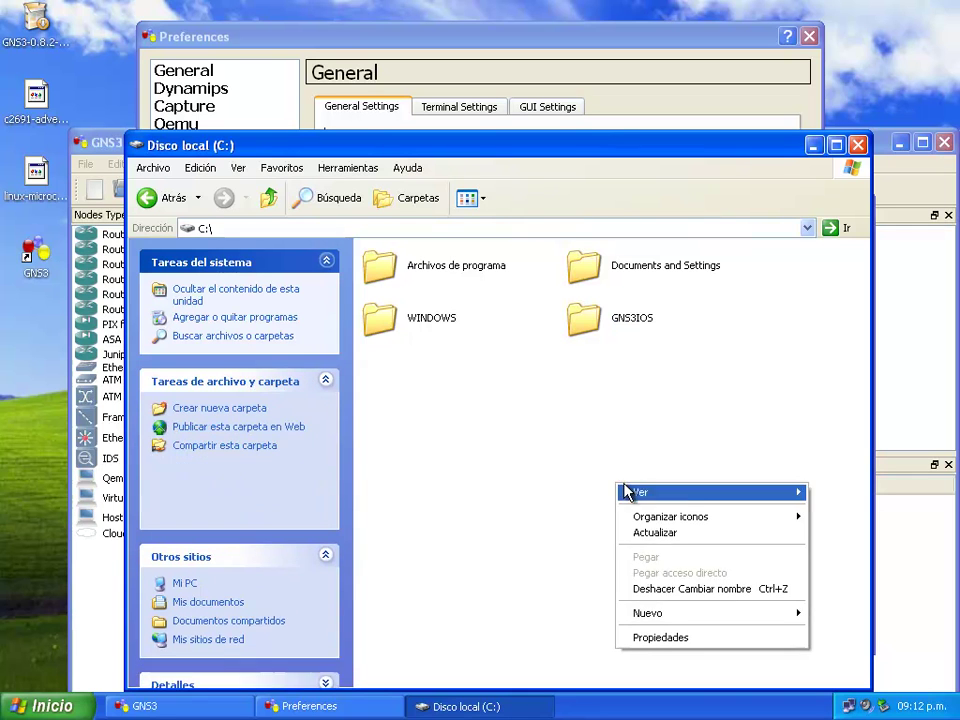
mouse_move(701, 615)
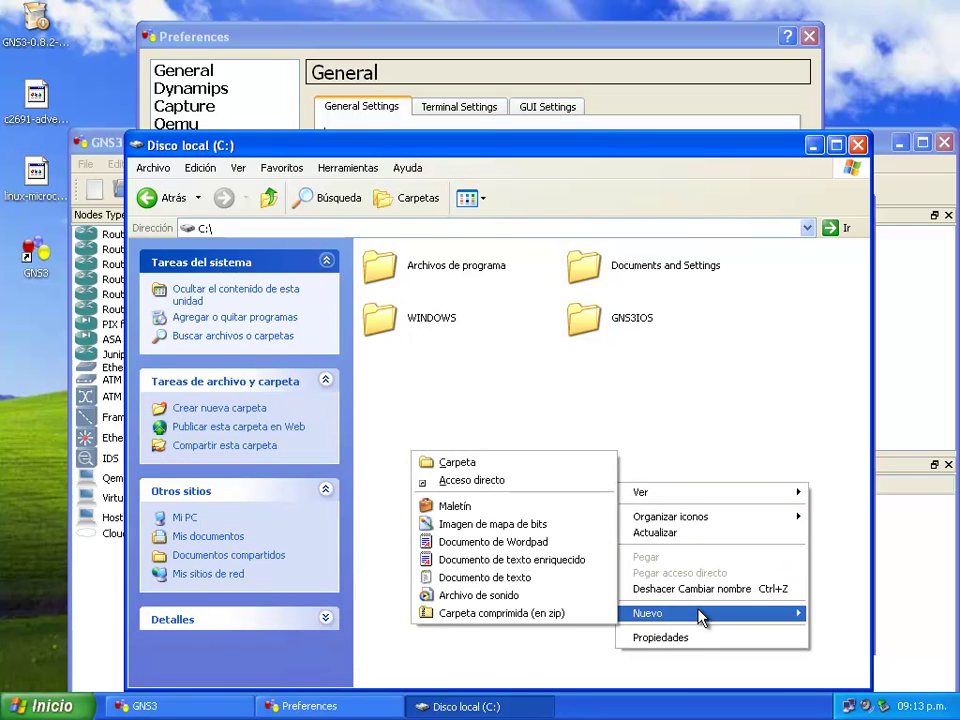
left_click(498, 464)
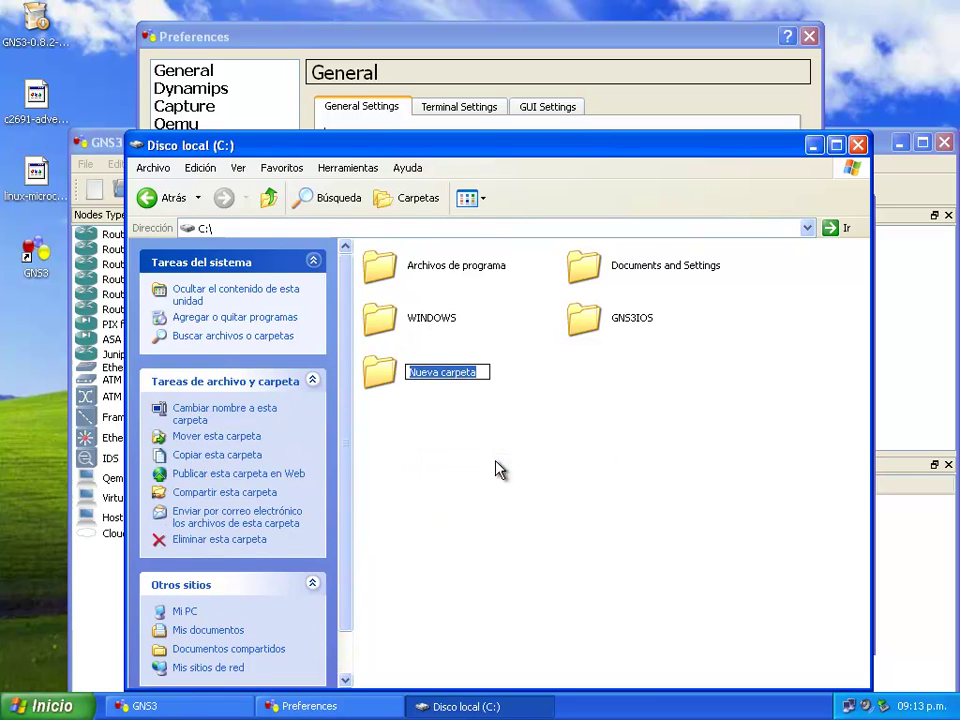
type("GNS3Pr")
key("BackSpace")
type("ROJEC")
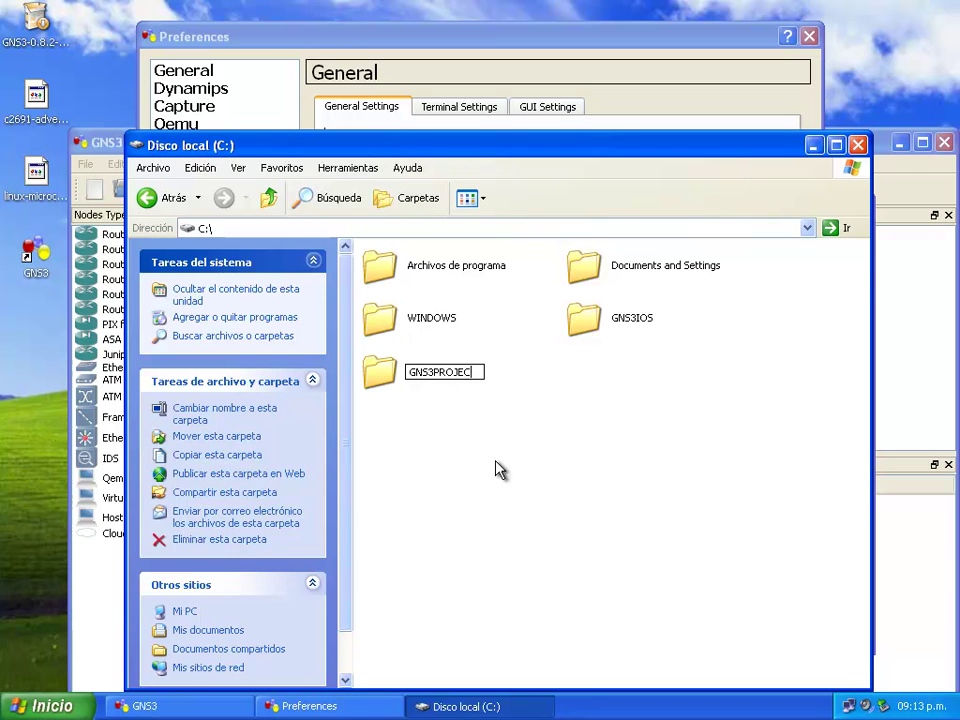
type("TS")
key("Return")
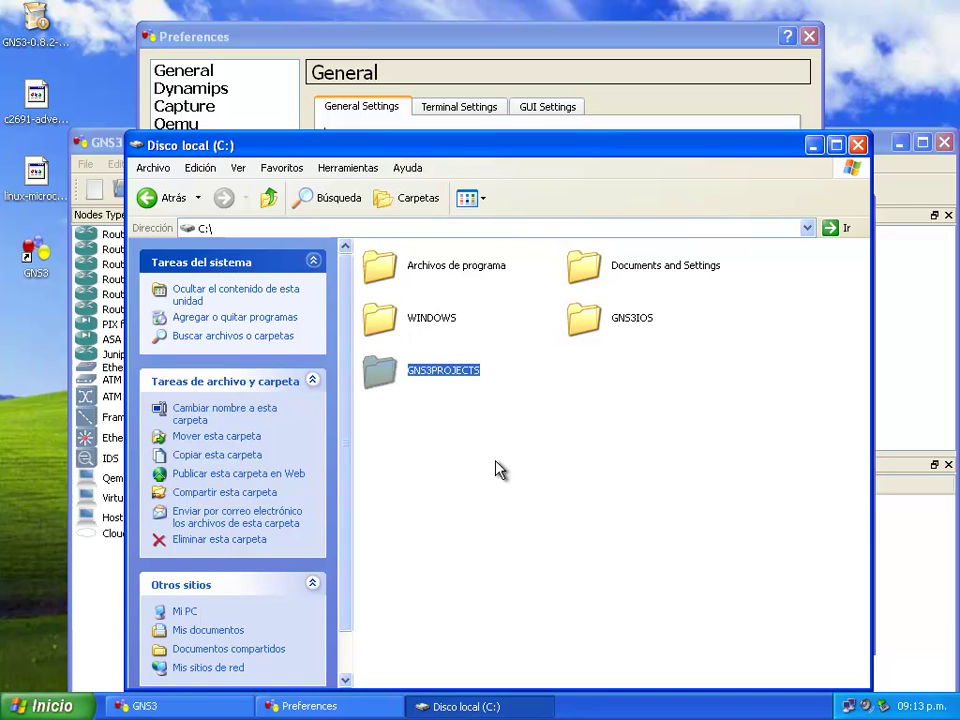
left_click(498, 469)
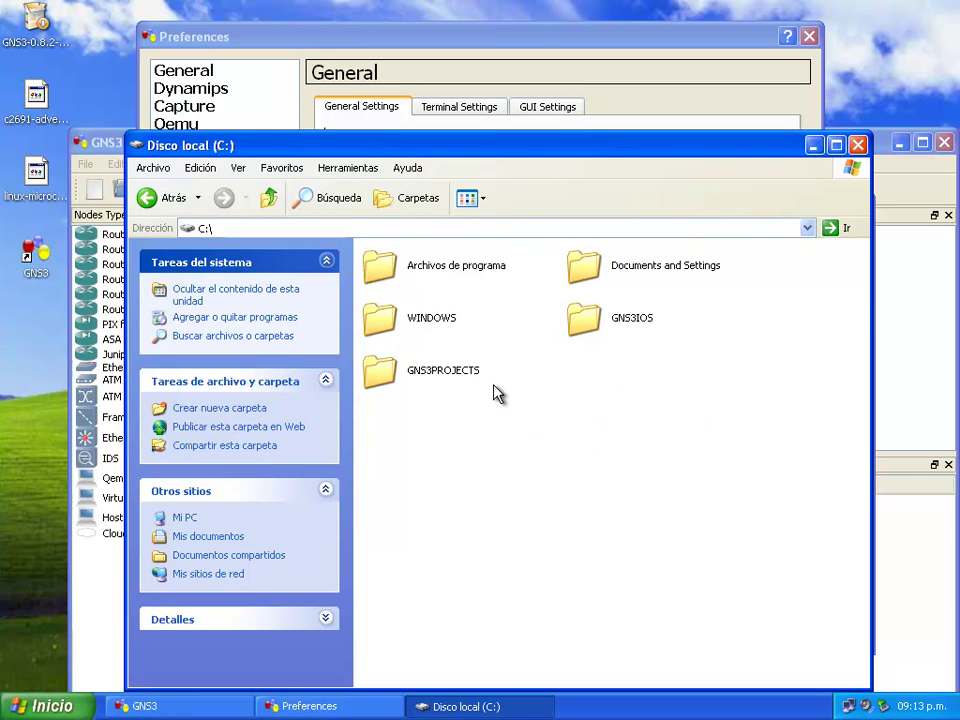
- Look inside the GNS3PROJECTS folder and return to the root of drive C:
double_click(435, 378)
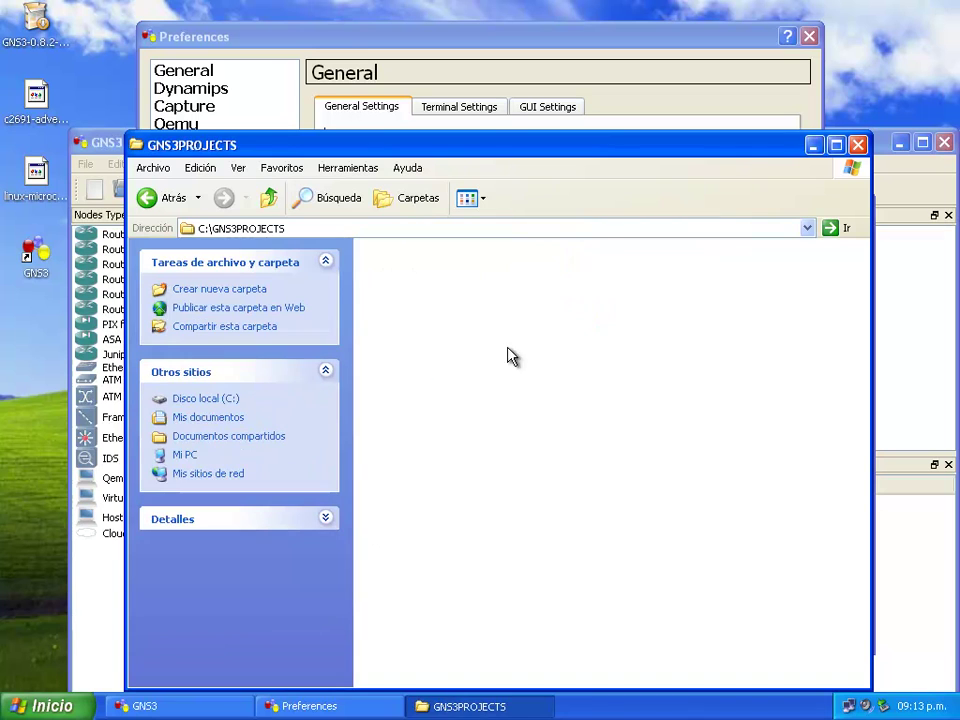
left_click(268, 198)
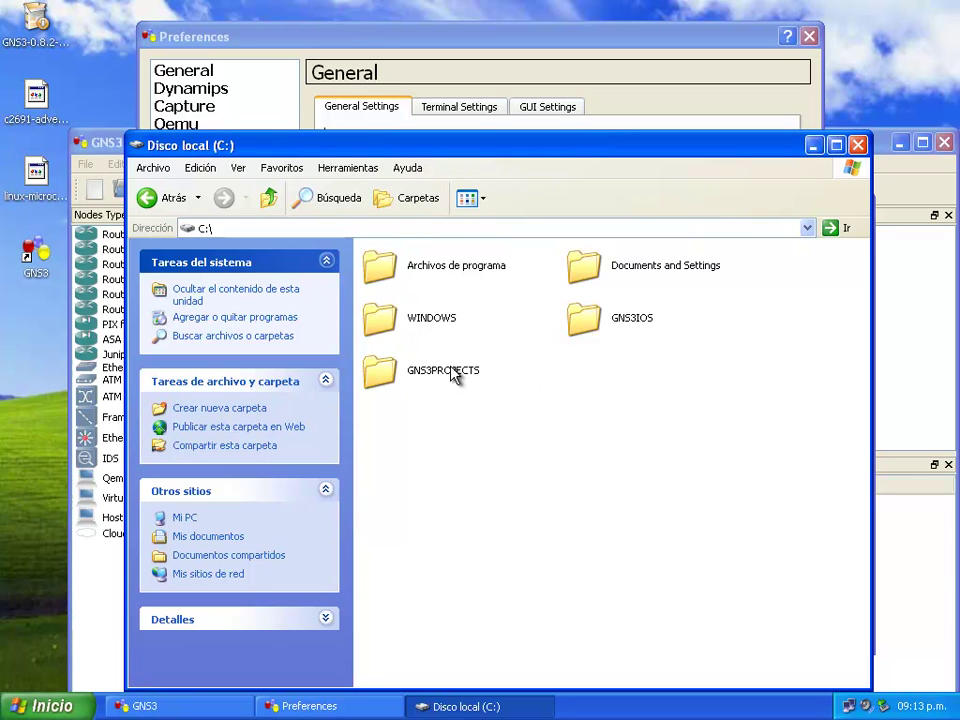
mouse_move(420, 387)
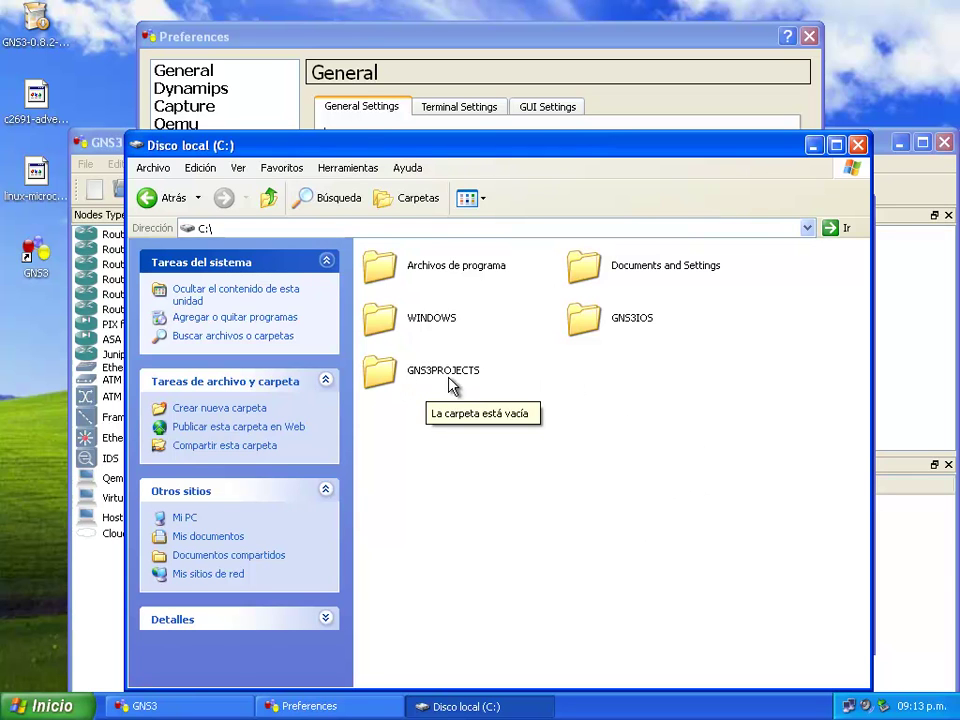
double_click(450, 378)
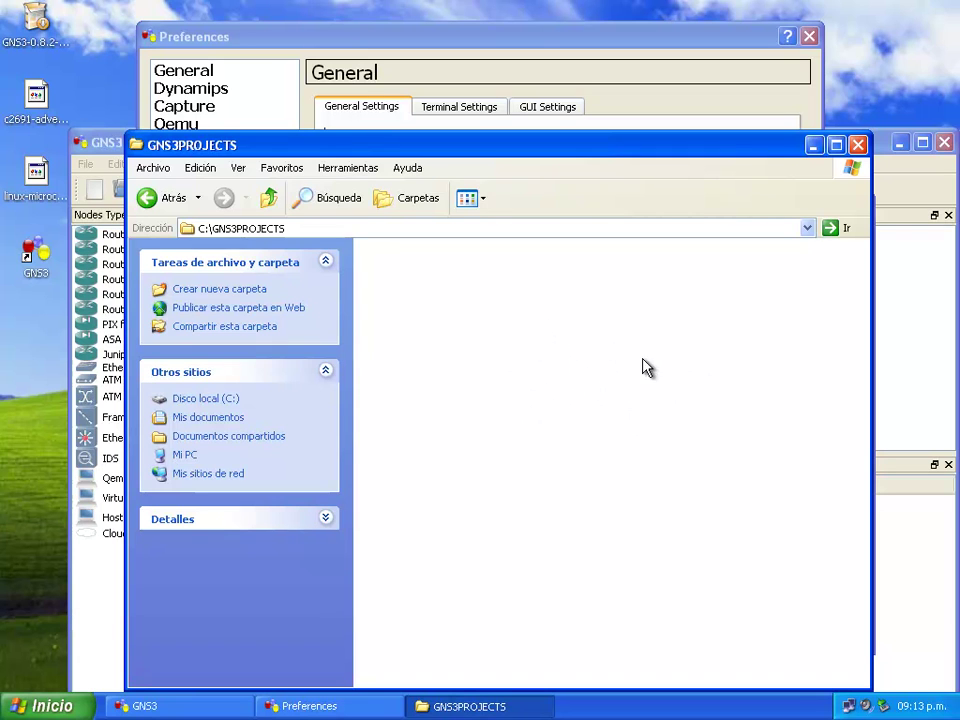
left_click(268, 197)
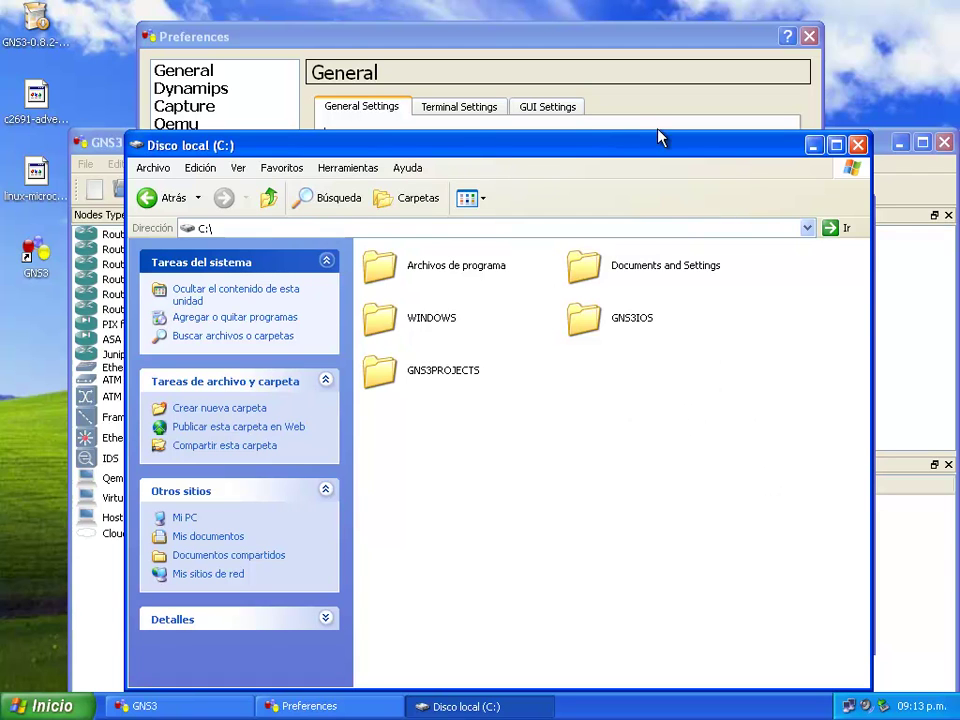
- Set the project directory in the GNS3 general preferences to C:\GNS3PROJECTS
left_click(448, 51)
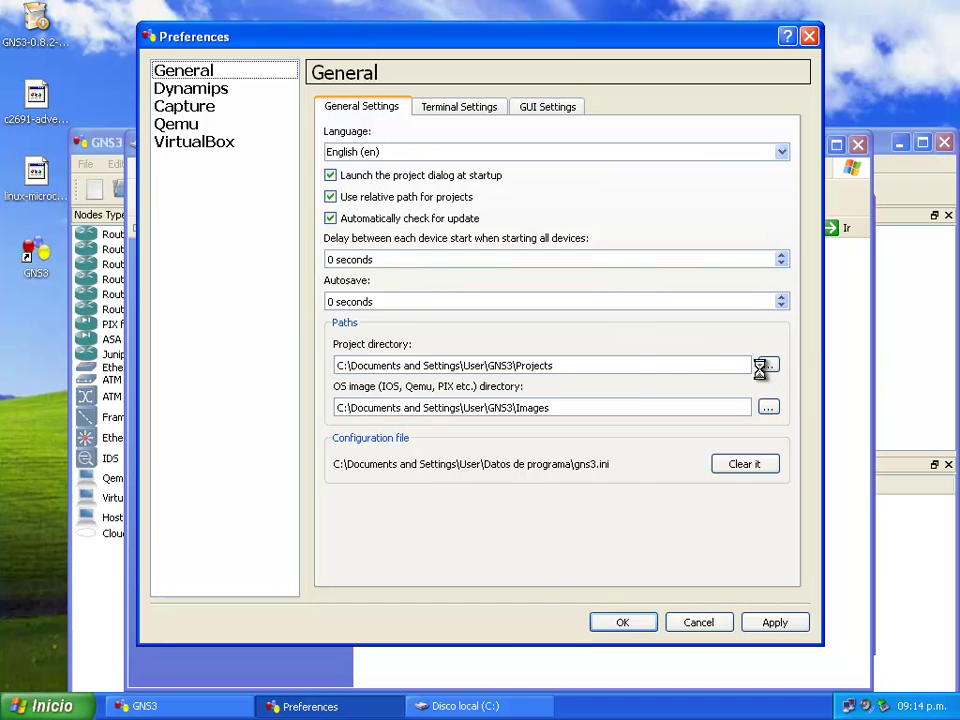
left_click(389, 368)
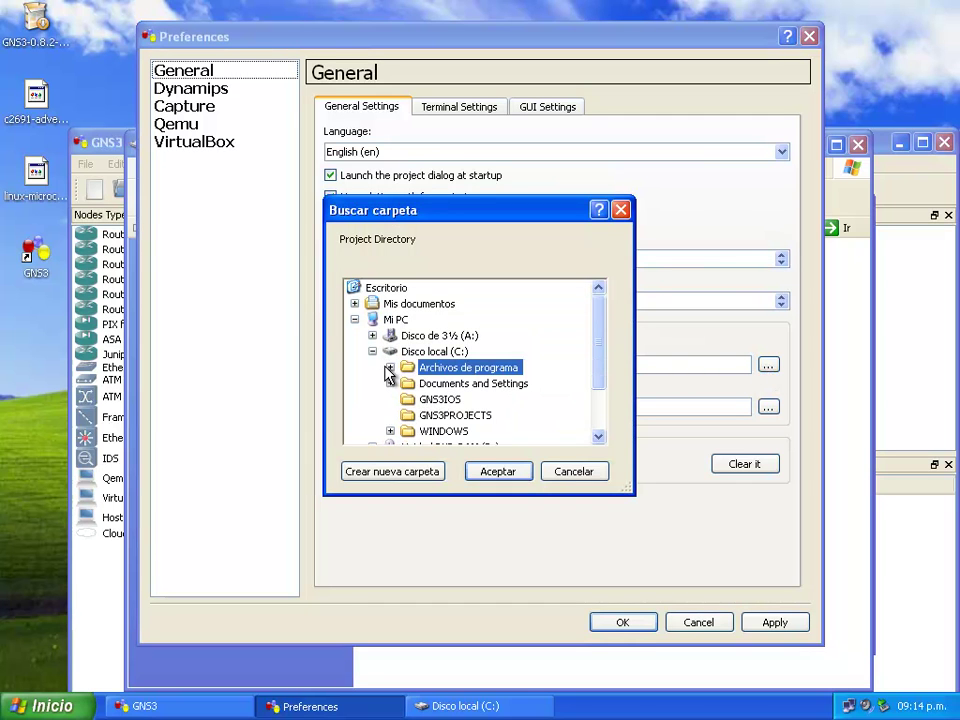
left_click(406, 416)
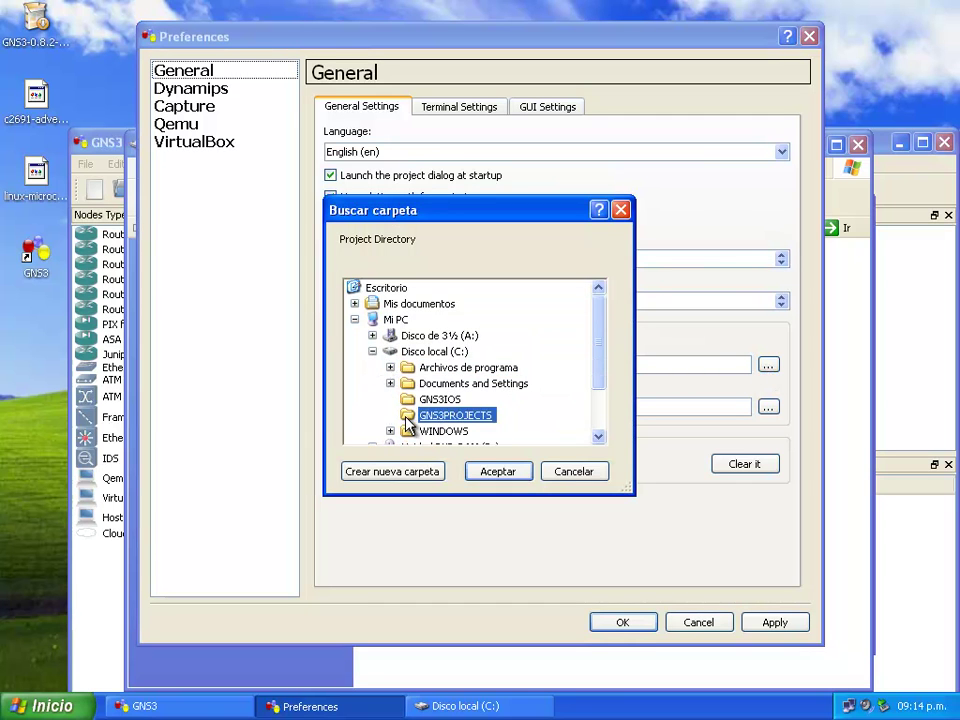
left_click(498, 472)
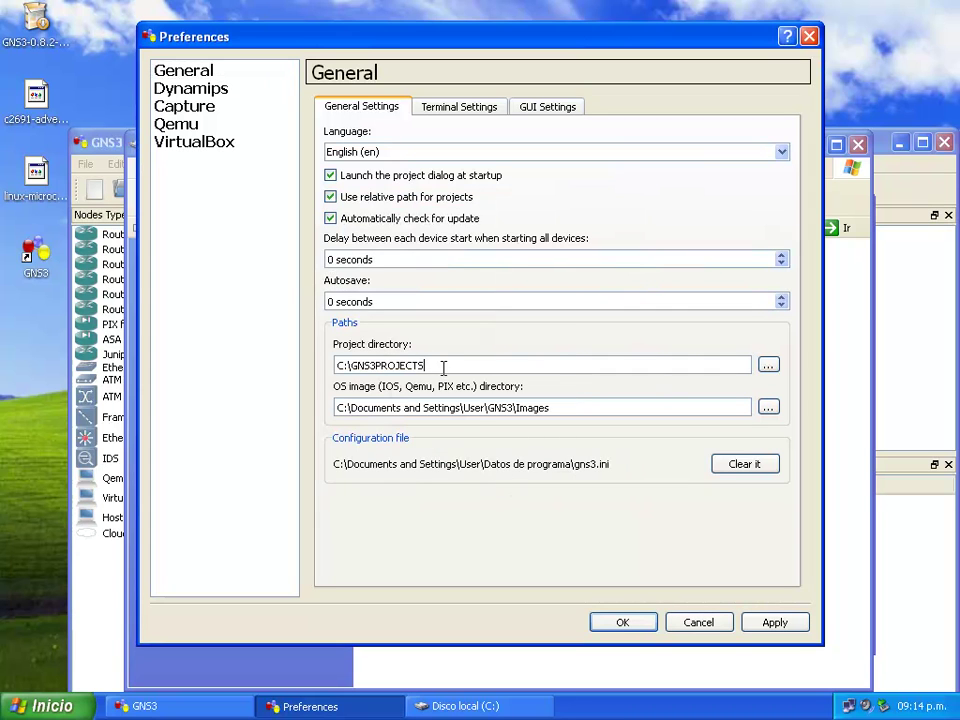
left_click(464, 373)
- Set the OS image directory to C:\GNS3IOS, apply and accept the preferences, and close the drive C: window
left_click(766, 409)
left_click(390, 367)
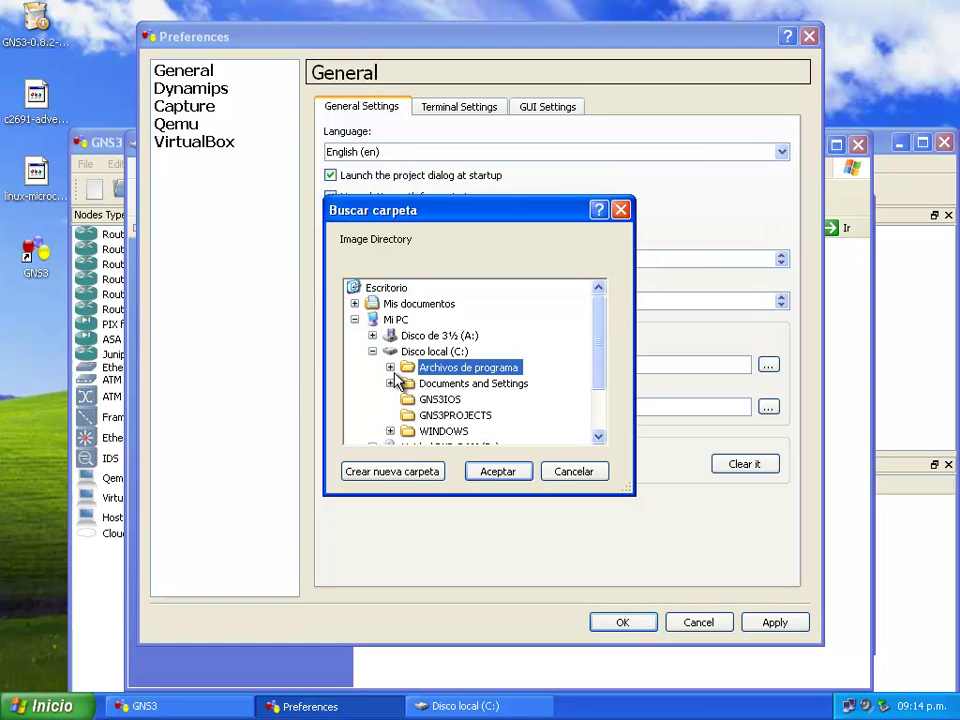
left_click(442, 400)
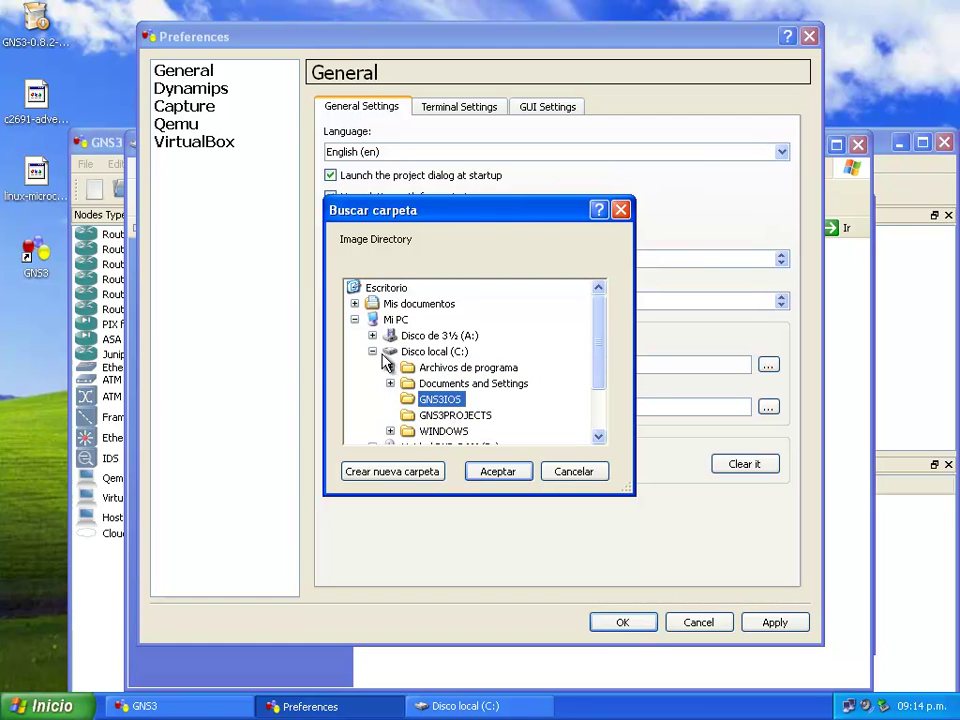
left_click(518, 470)
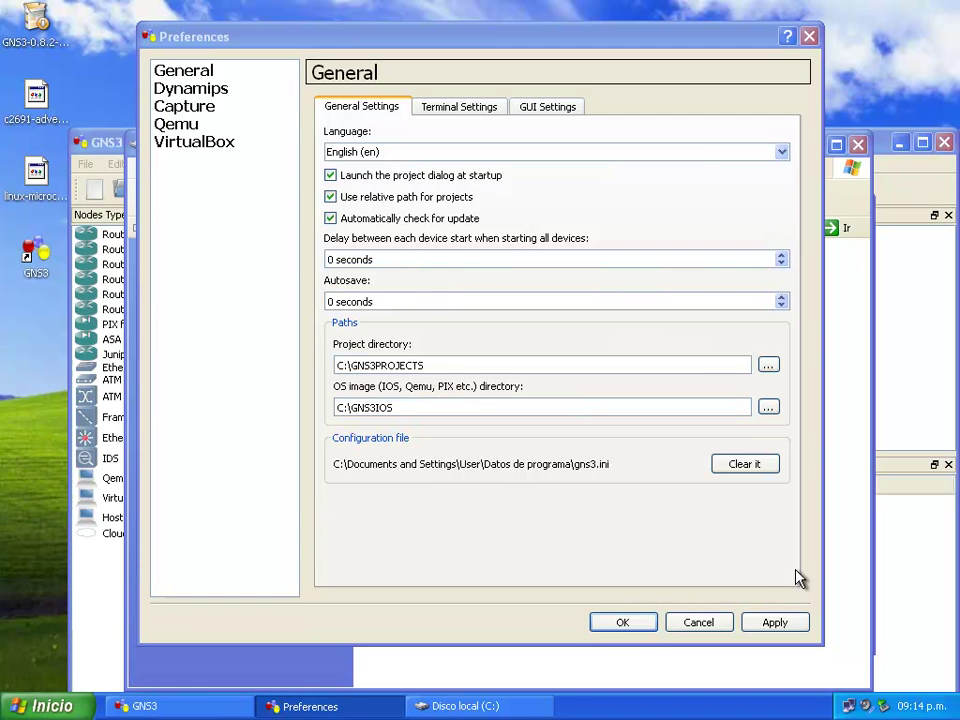
left_click(774, 620)
left_click(640, 624)
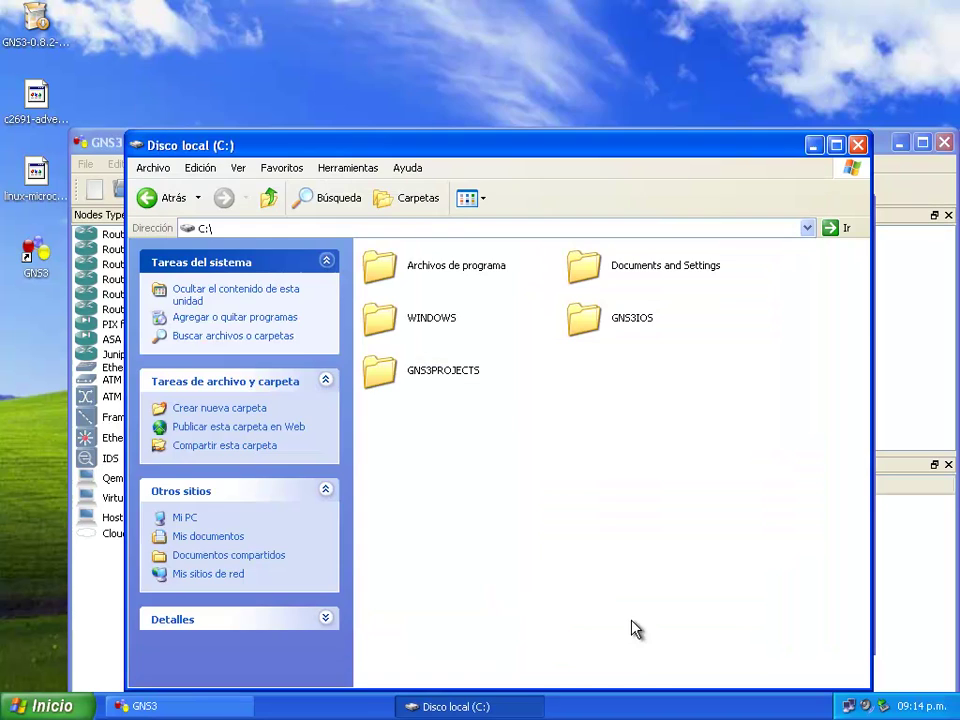
left_click(859, 148)
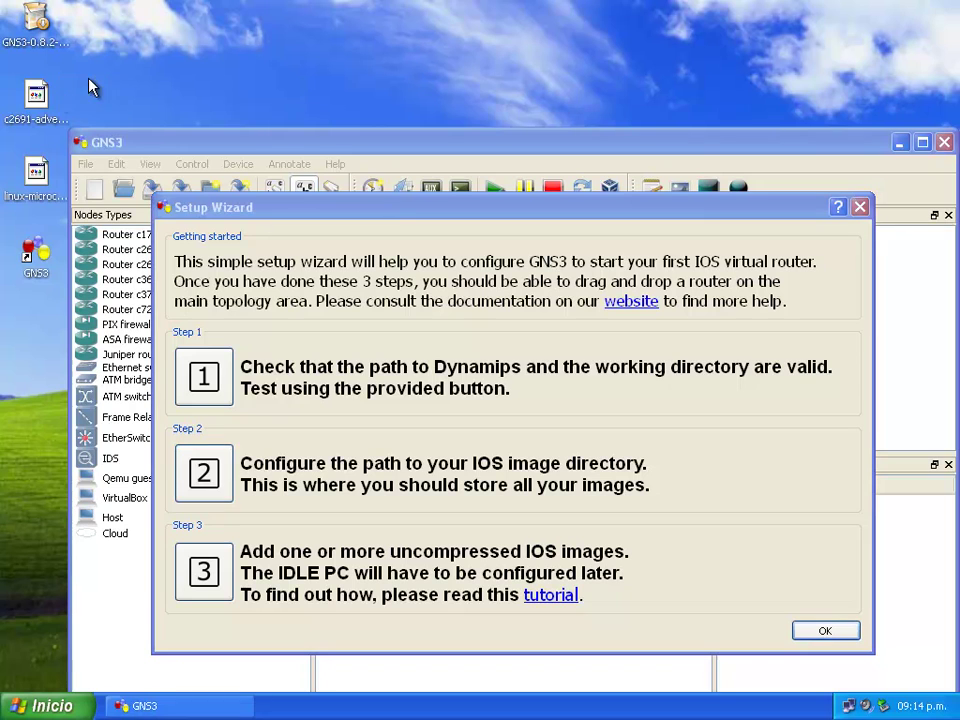
- Move the c2691 IOS image and the linux-microcore-3.4.img file from the desktop into C:\GNS3IOS, and close the folder window
left_click(36, 175)
right_click(37, 179)
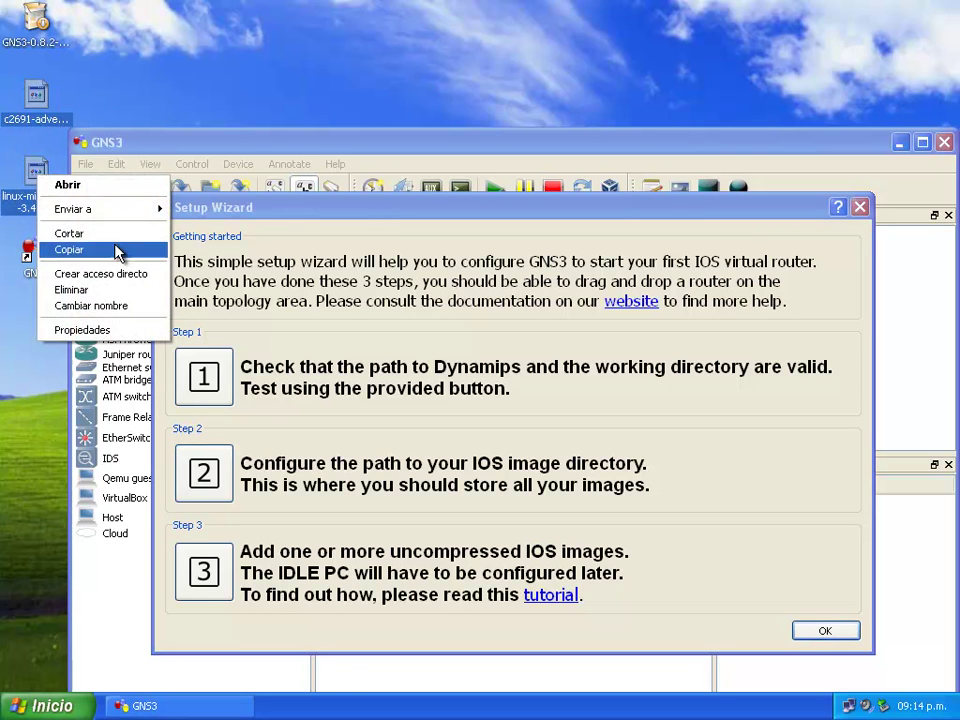
left_click(116, 251)
left_click(45, 706)
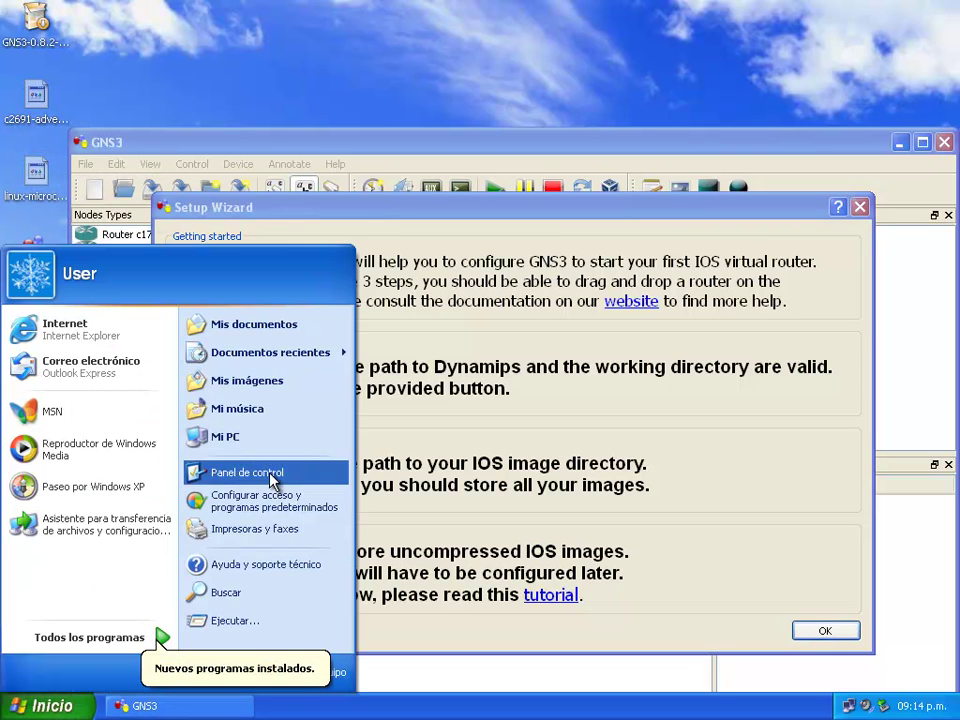
left_click(257, 450)
double_click(440, 385)
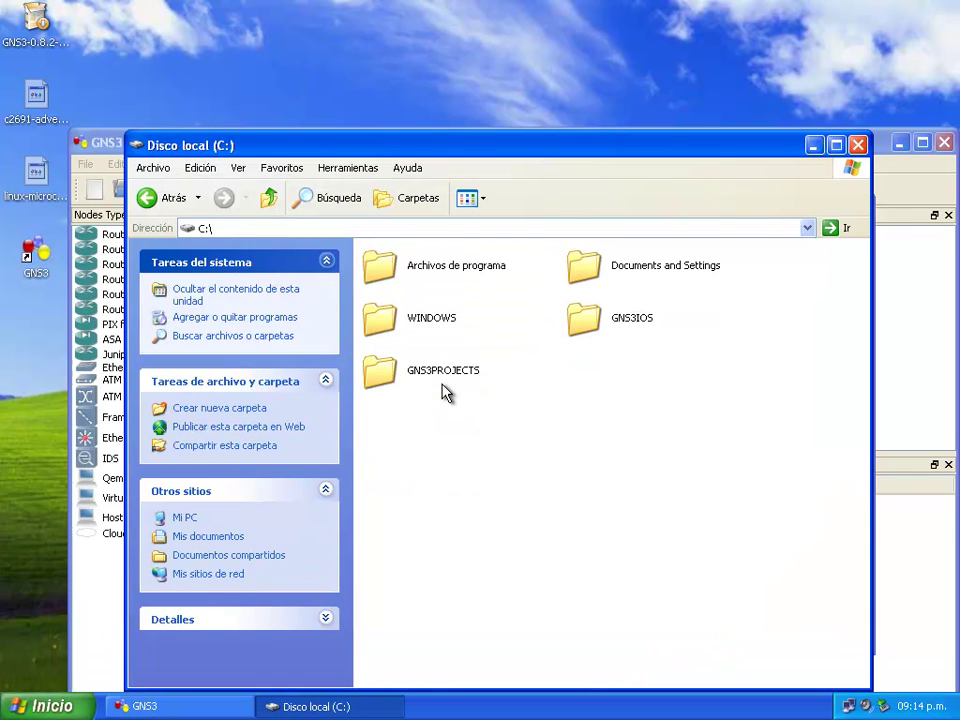
left_click(582, 322)
double_click(582, 320)
right_click(492, 308)
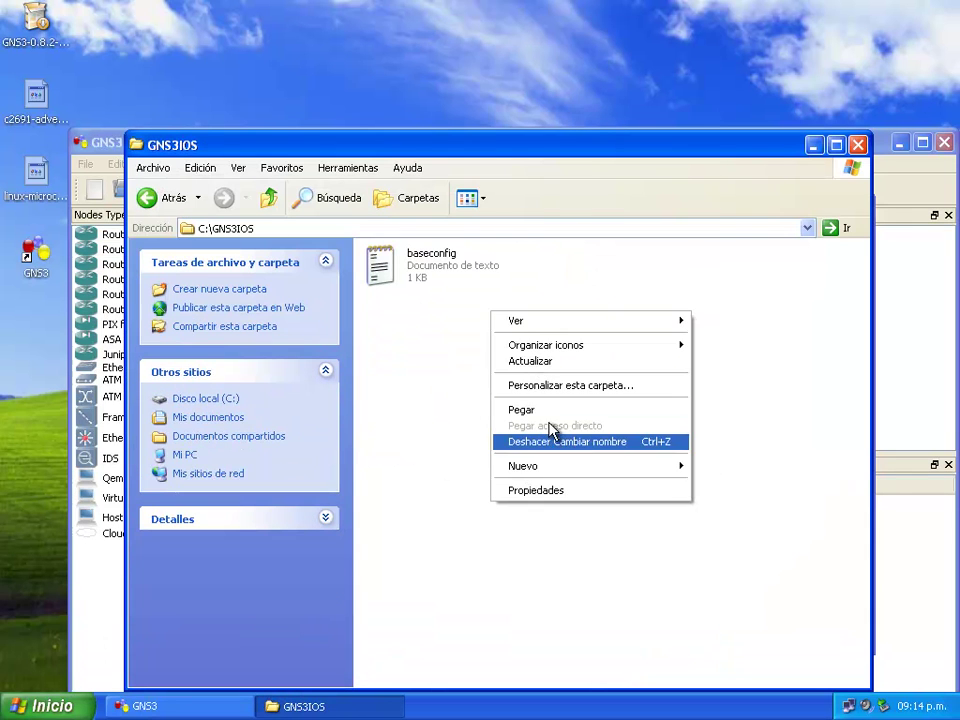
left_click(522, 409)
left_click(500, 475)
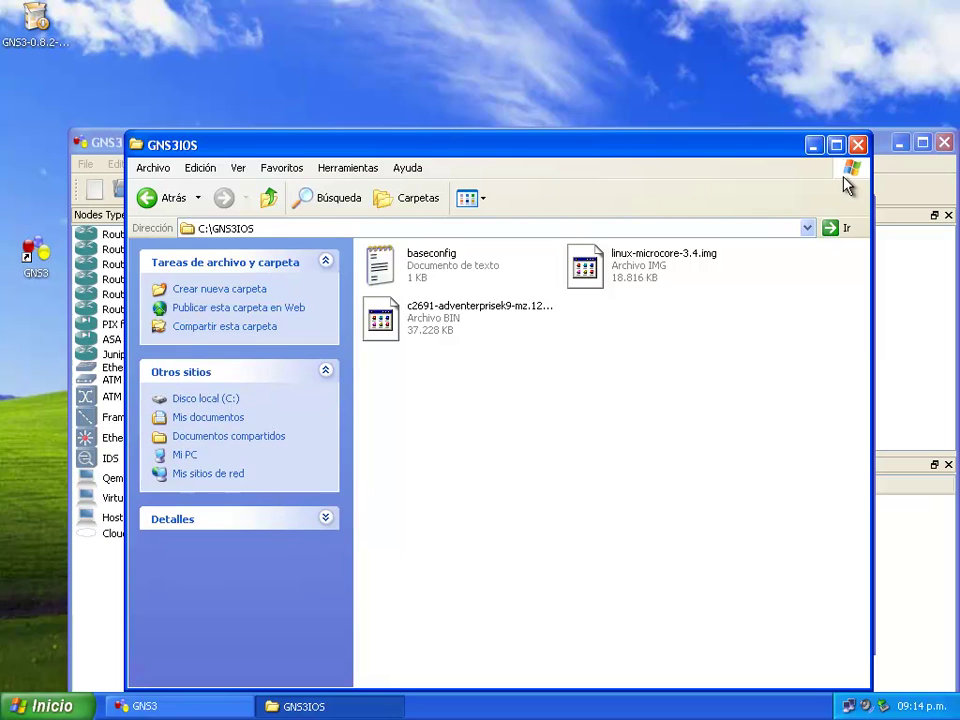
left_click(857, 146)
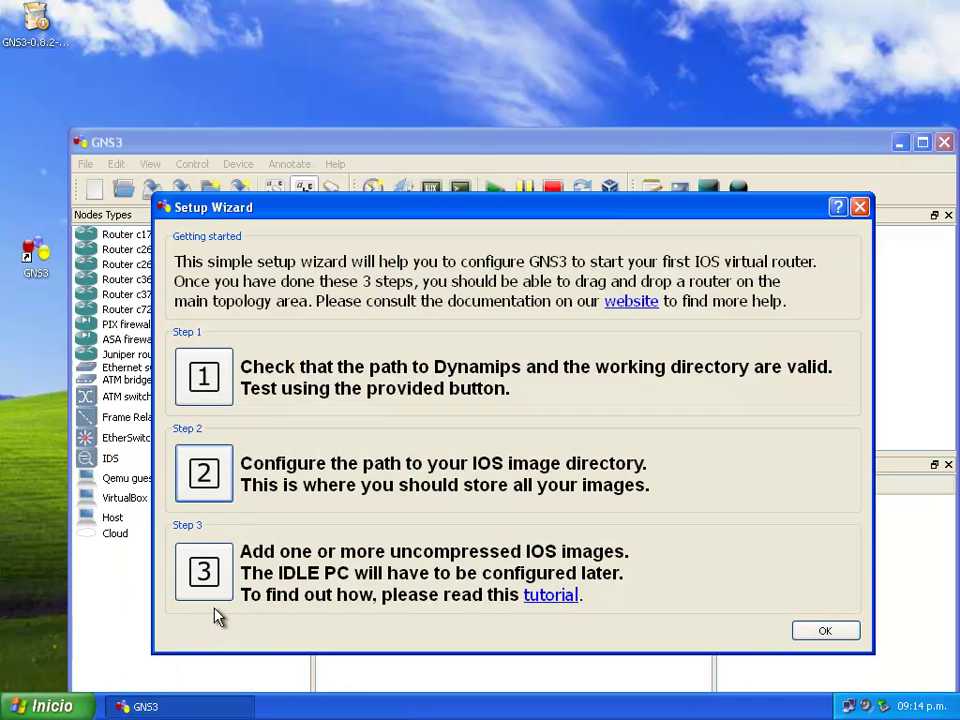
- Load c2691-adventerprisek9-mz.124-25d from C:\GNS3IOS as the IOS image file in wizard step 3, declining to uncompress it
left_click(205, 572)
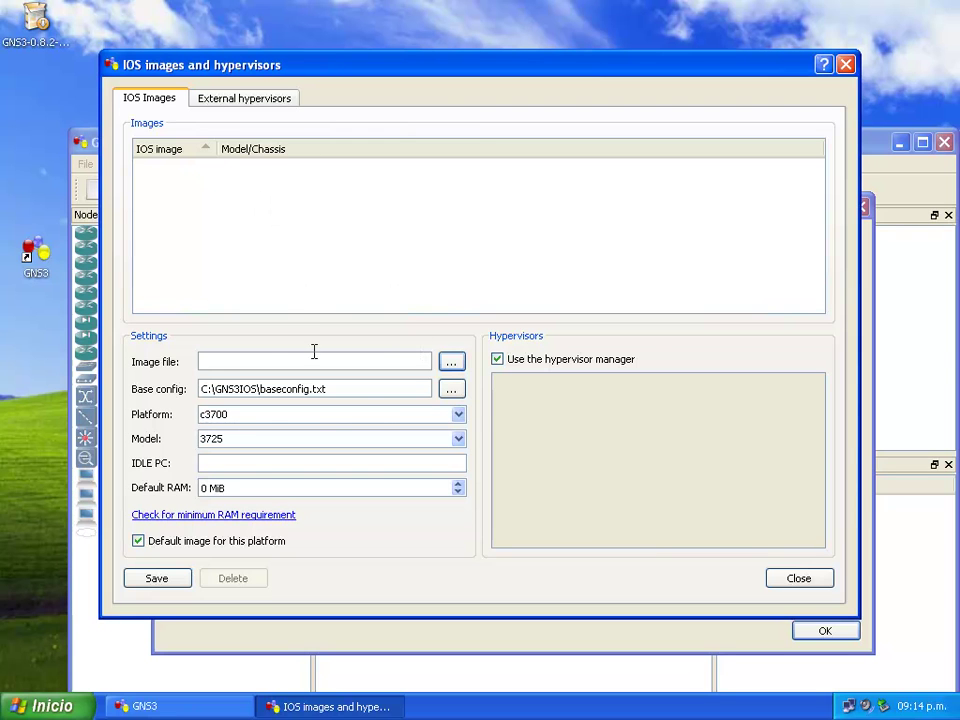
left_click(451, 363)
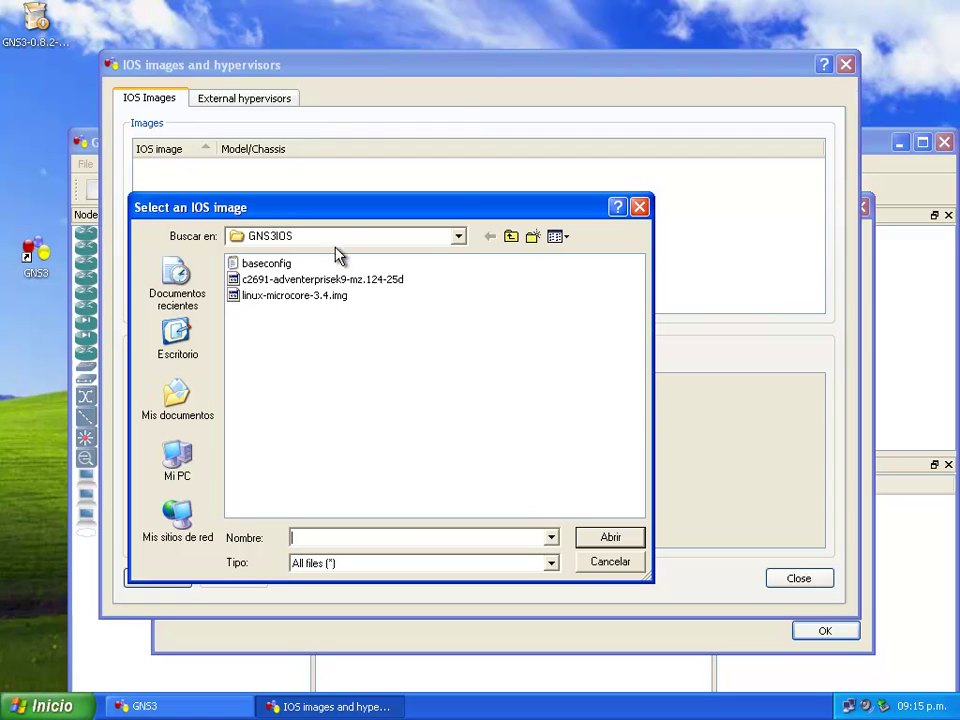
left_click(260, 283)
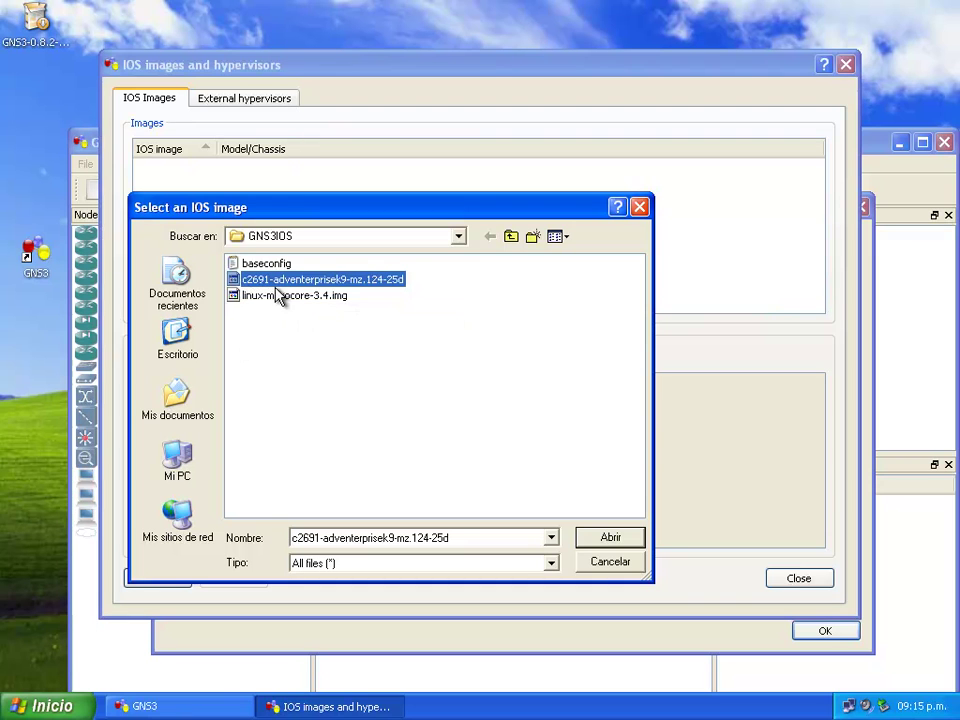
left_click(607, 538)
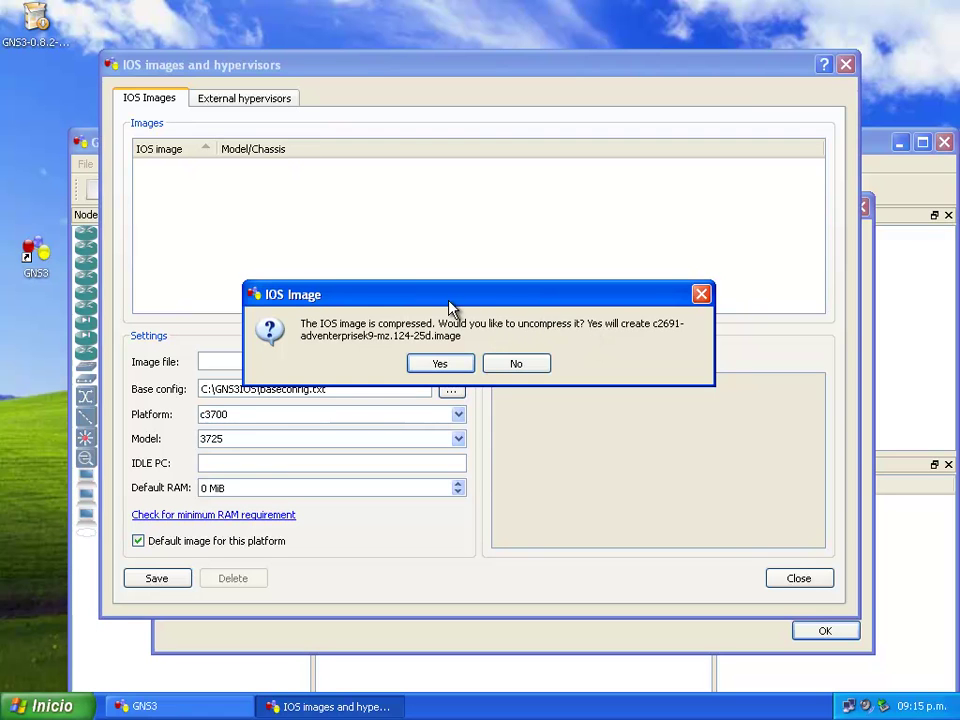
left_click_drag(452, 298, 448, 249)
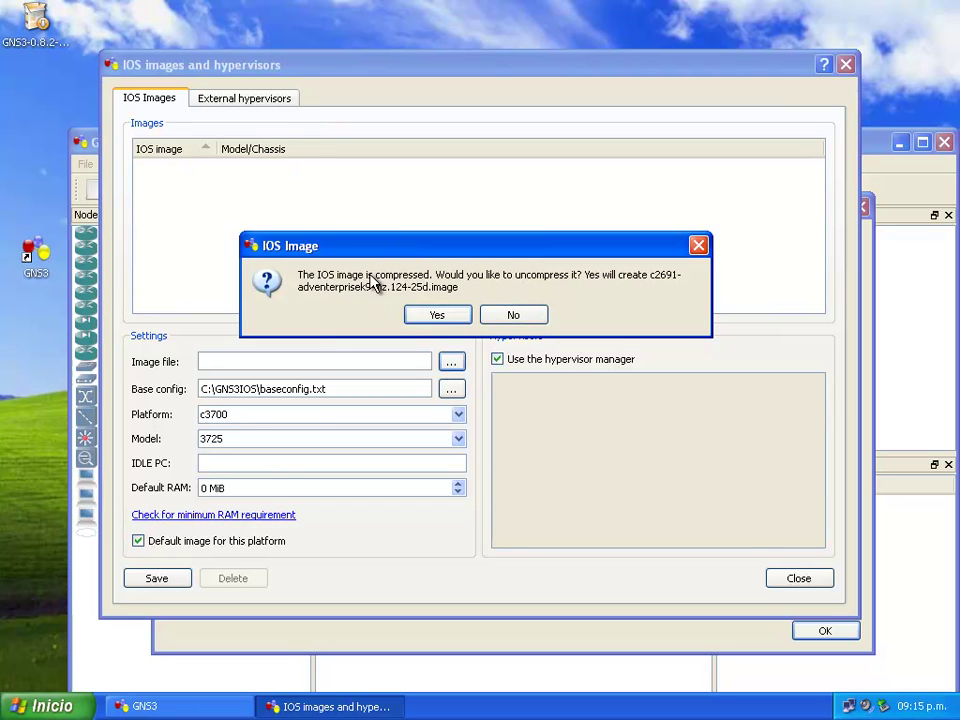
left_click(527, 319)
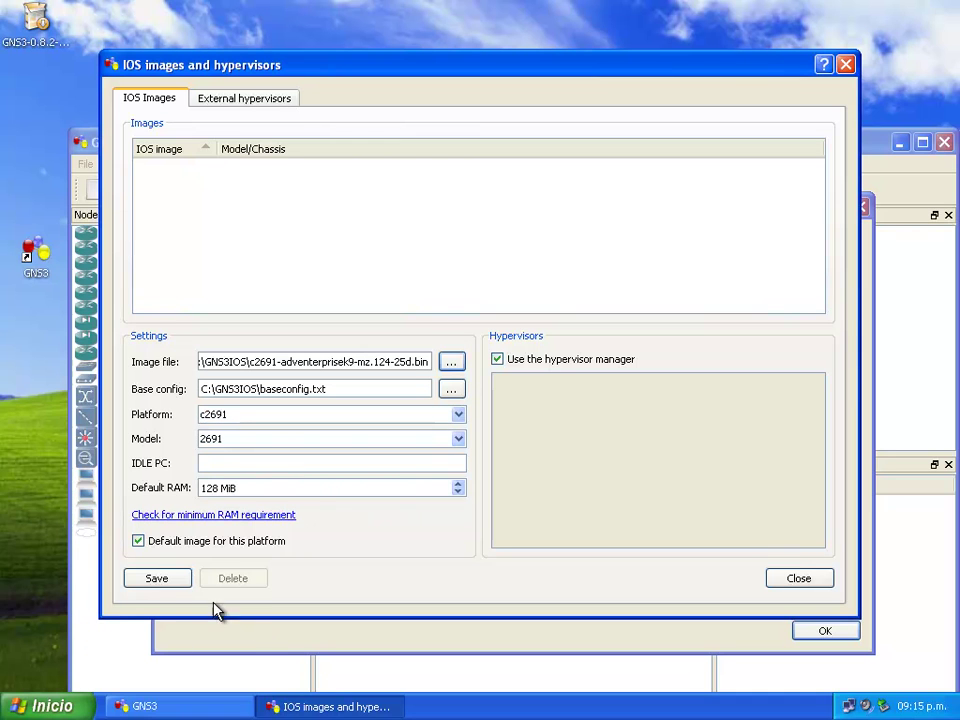
- Save the c2691 IOS image entry, close the IOS images and hypervisors dialog, and finish the Setup Wizard
left_click(157, 580)
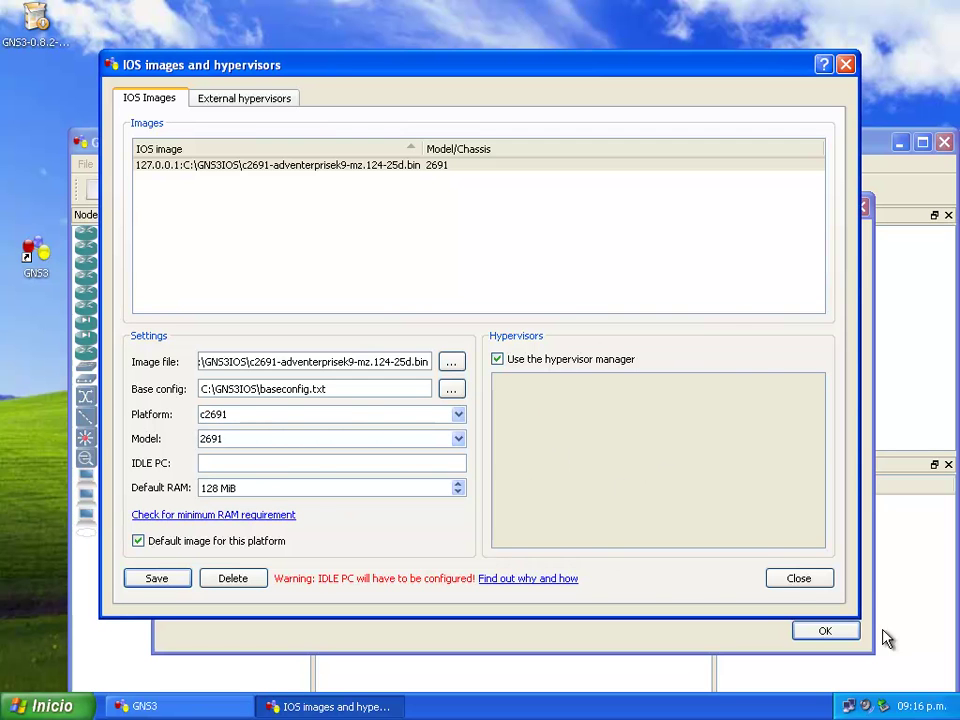
left_click(797, 579)
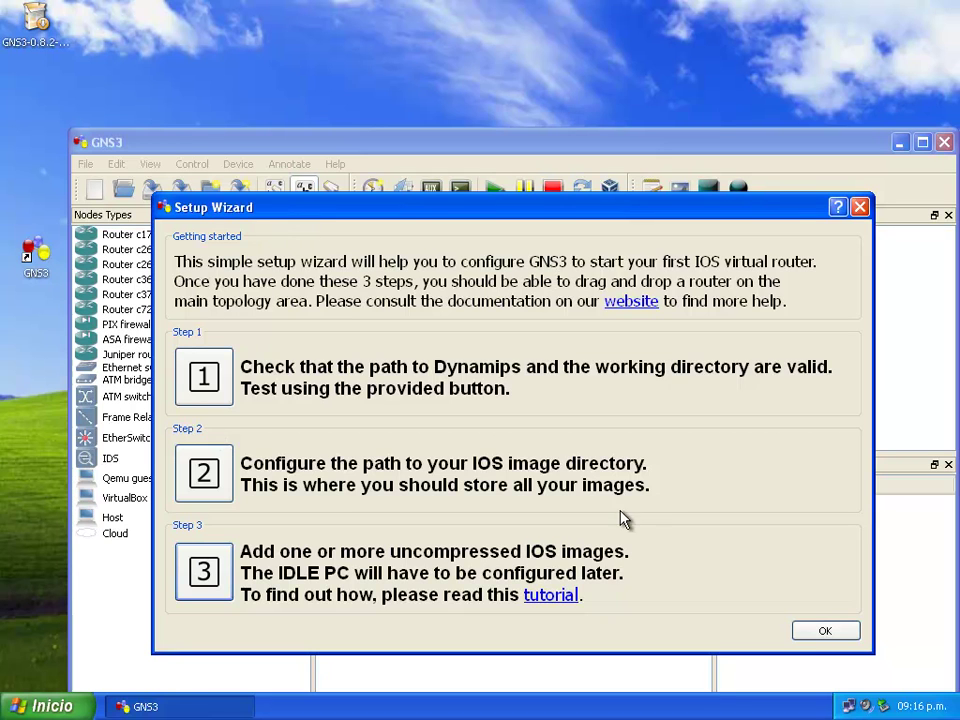
left_click(825, 630)
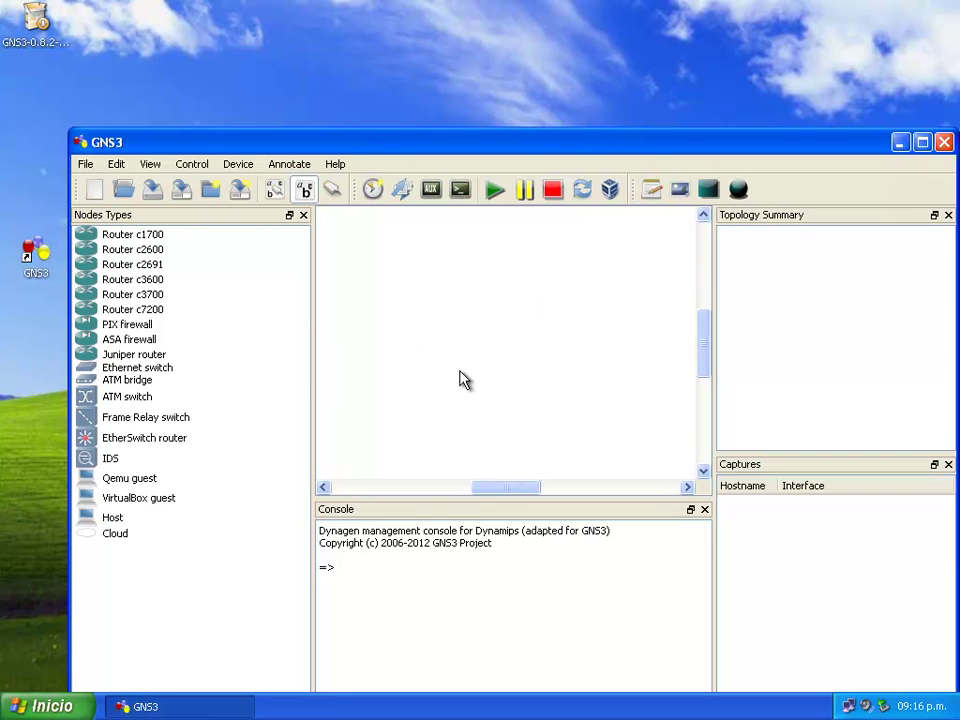
- Open the Qemu guest settings in the preferences and enter Linux Core as the identifier name
left_click(122, 164)
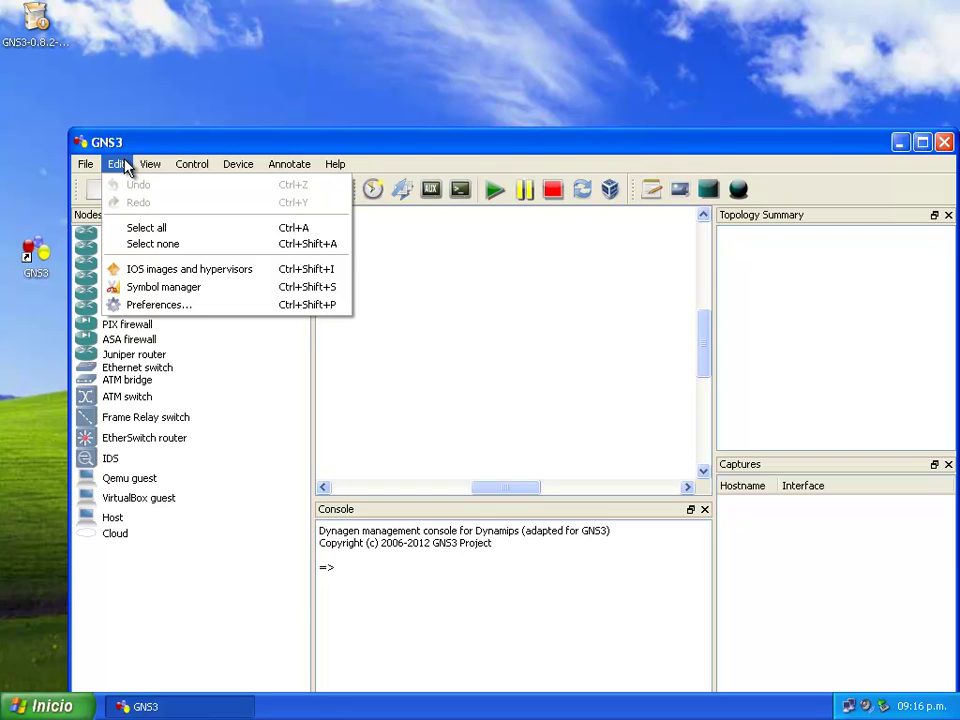
left_click(157, 305)
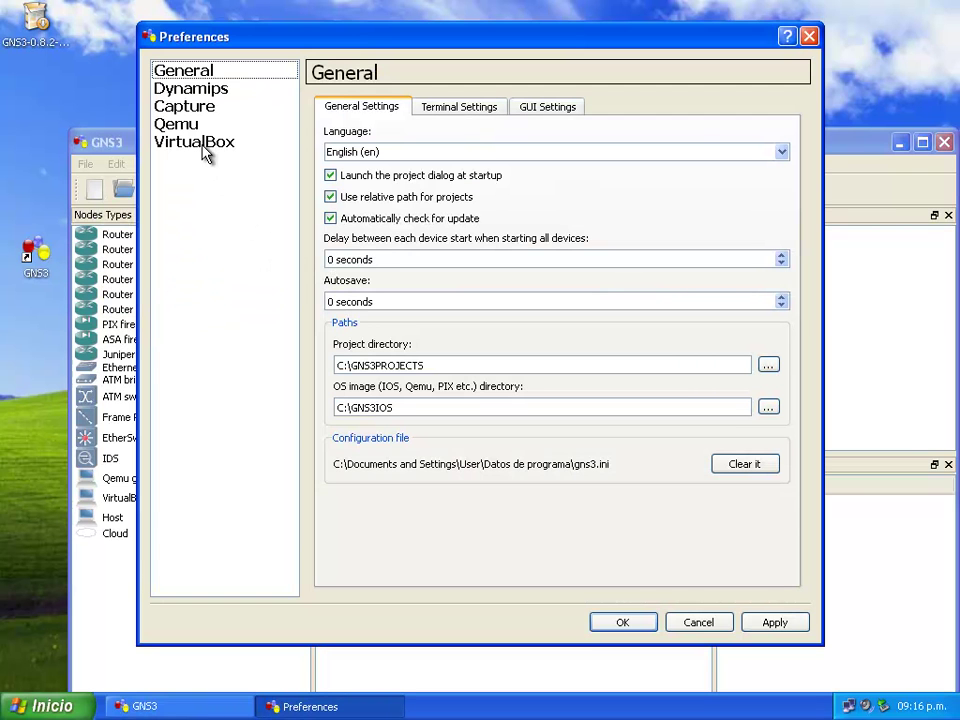
left_click(177, 127)
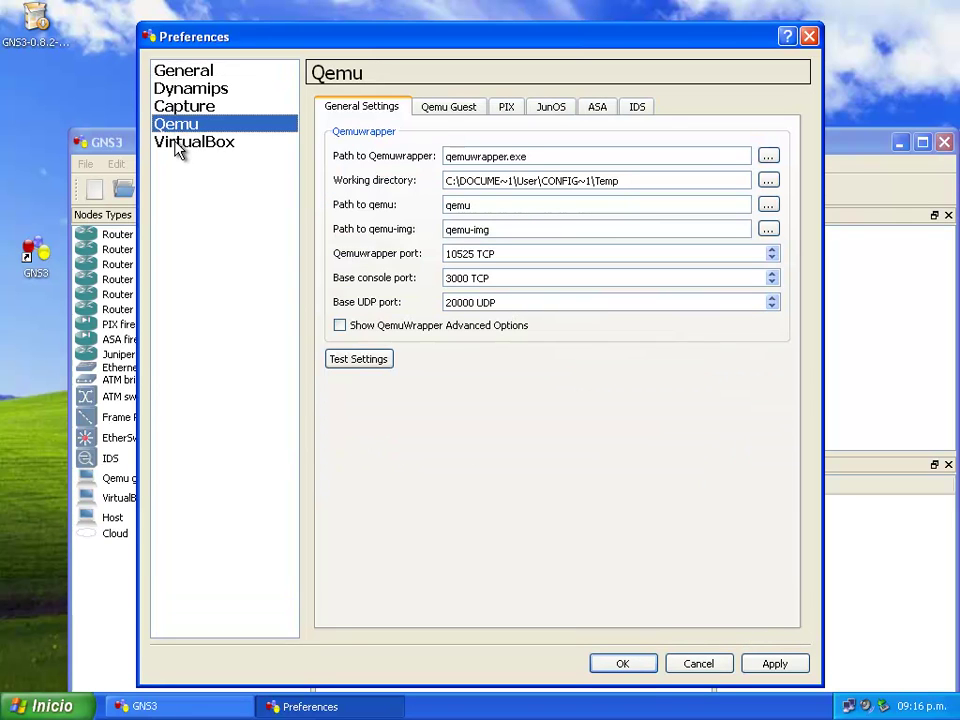
left_click(452, 108)
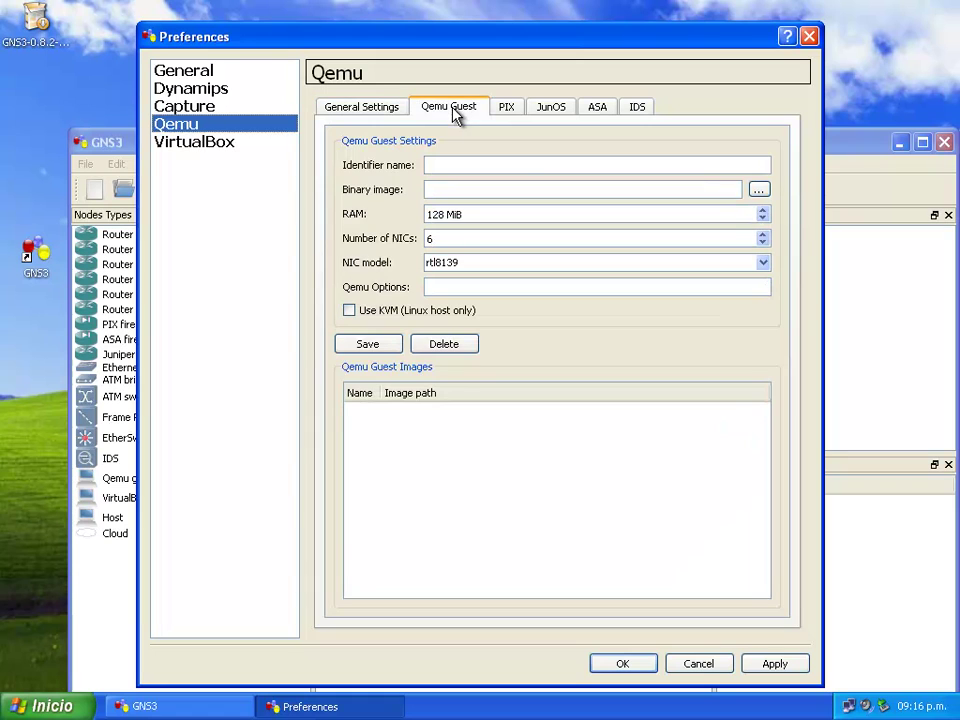
left_click(527, 166)
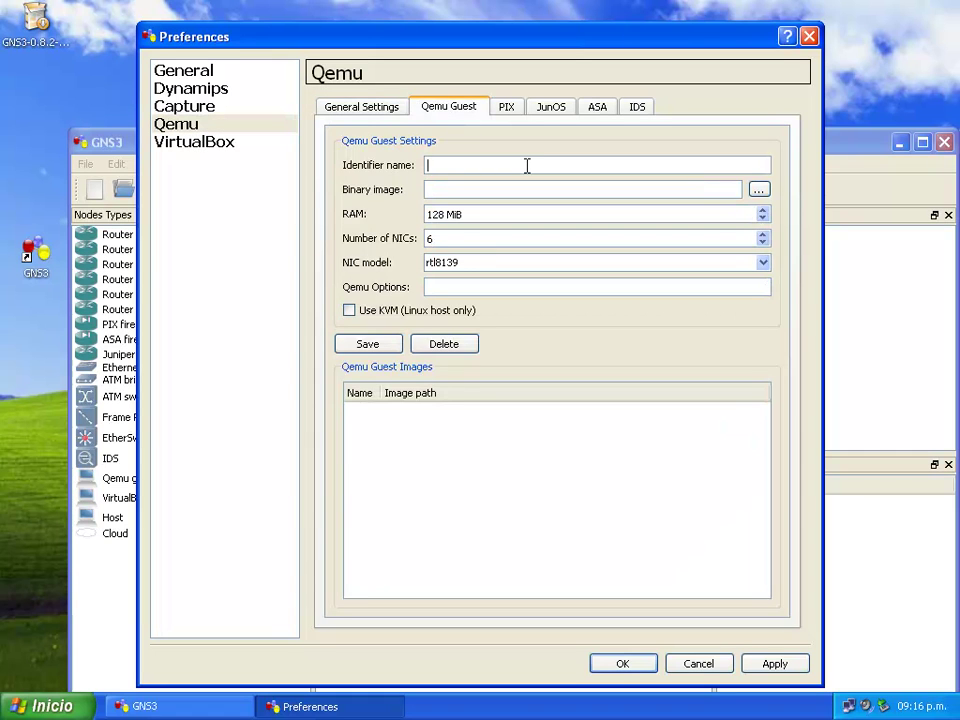
type("Linux Core")
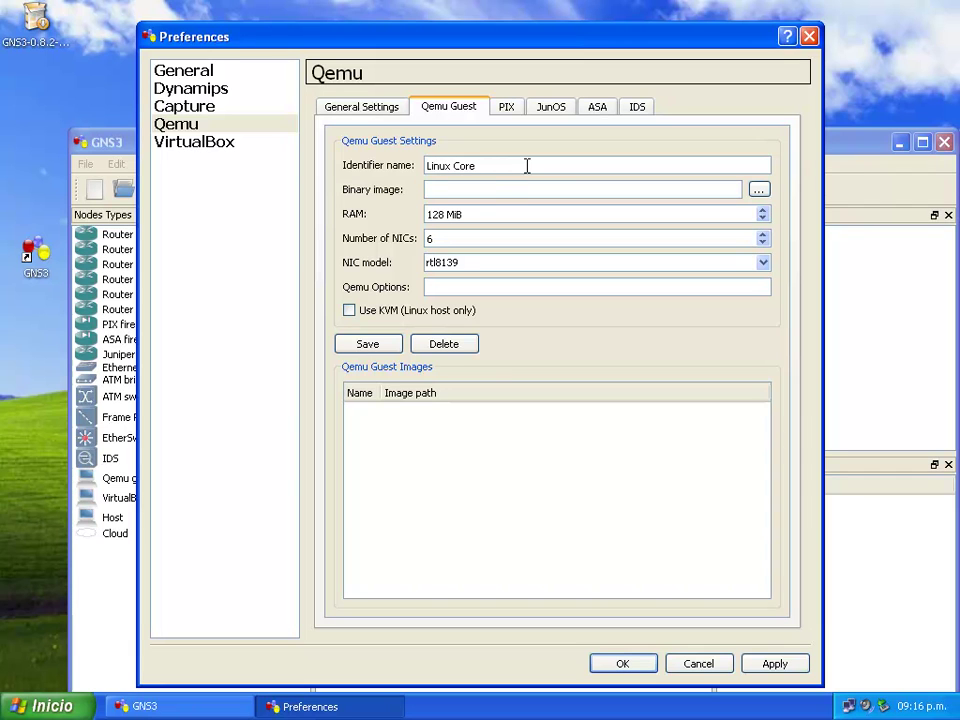
- Choose linux-microcore-3.4.img as the Linux Core binary image, set the number of NICs to 1, and save the guest
left_click(762, 189)
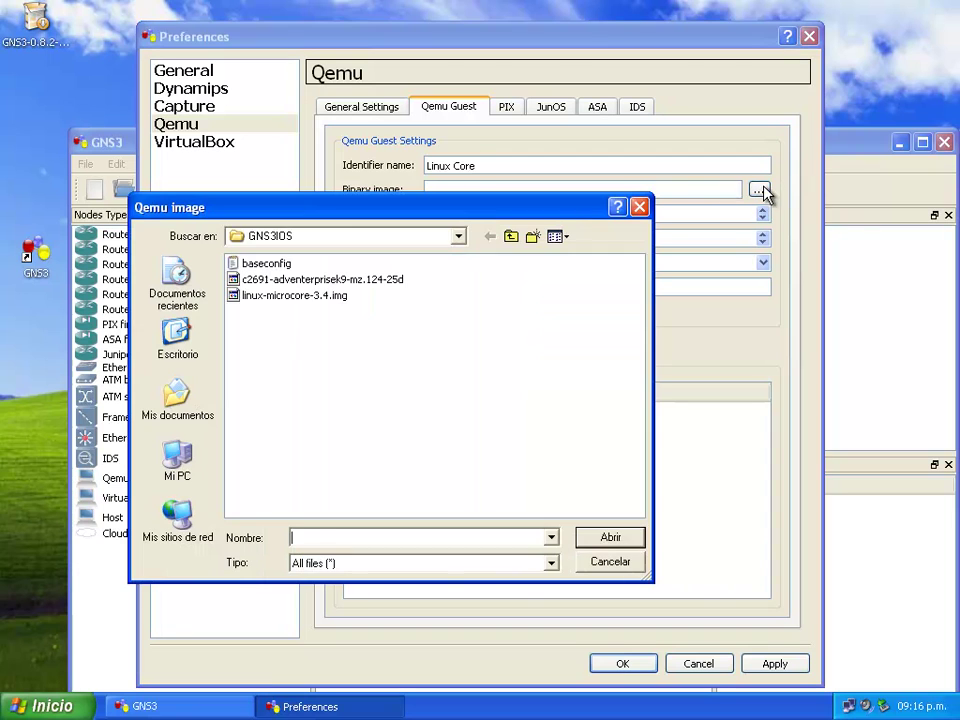
left_click(262, 297)
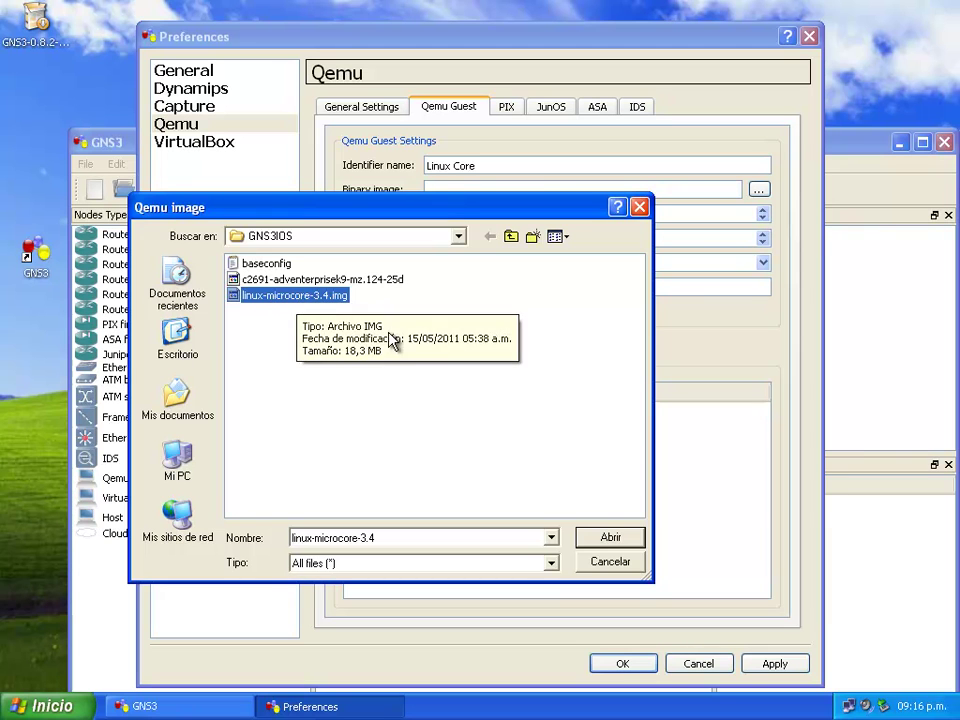
left_click(622, 540)
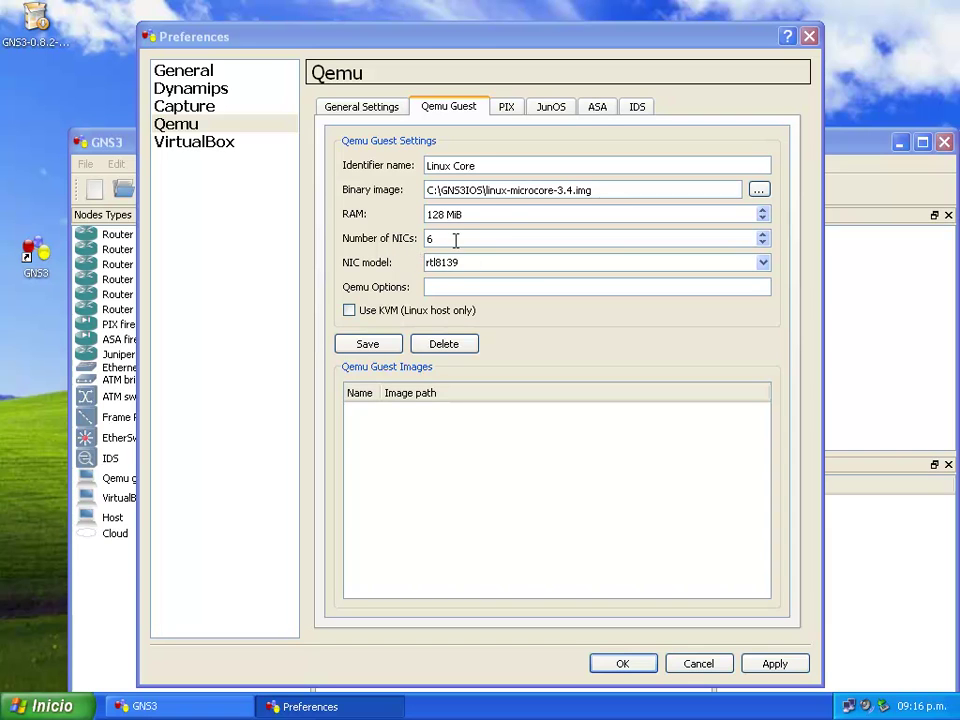
left_click_drag(436, 238, 420, 237)
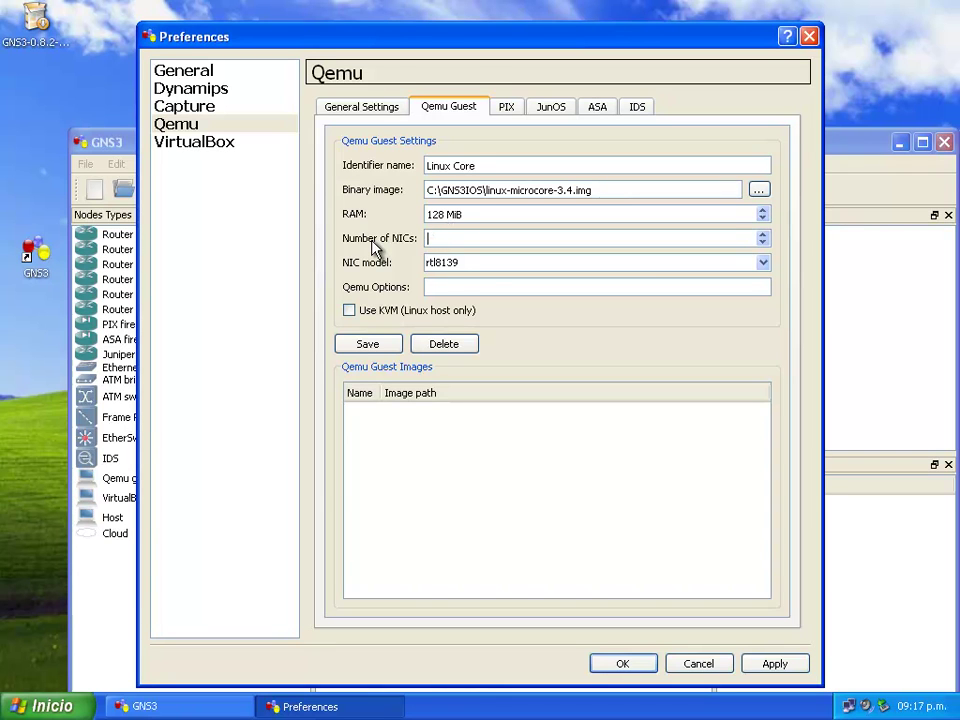
left_click(377, 351)
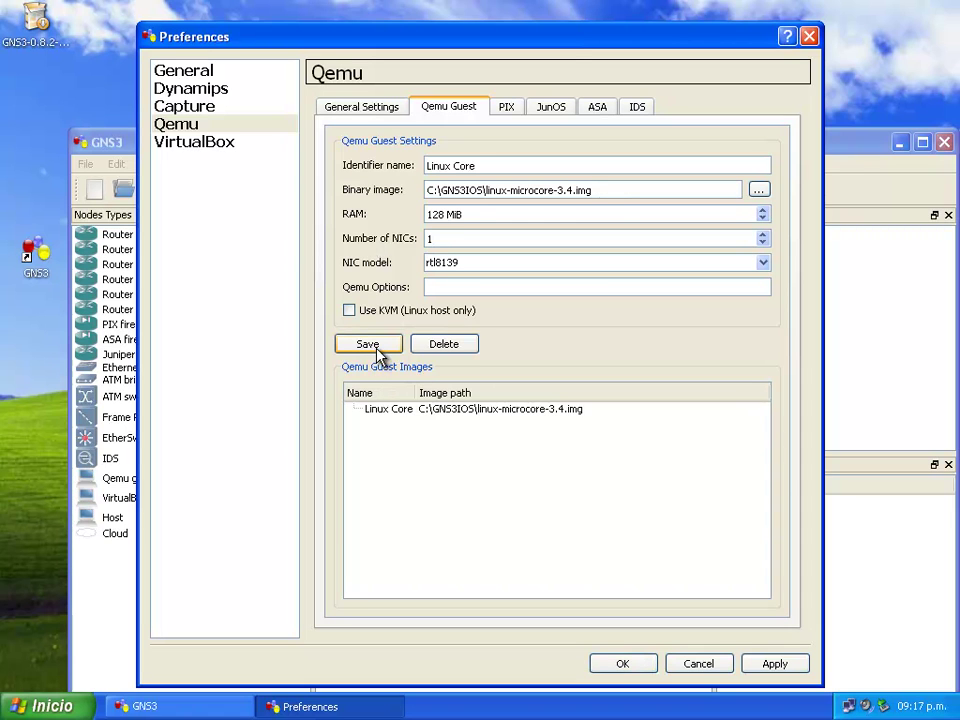
- Test the general Qemu settings and accept the preferences
left_click(344, 115)
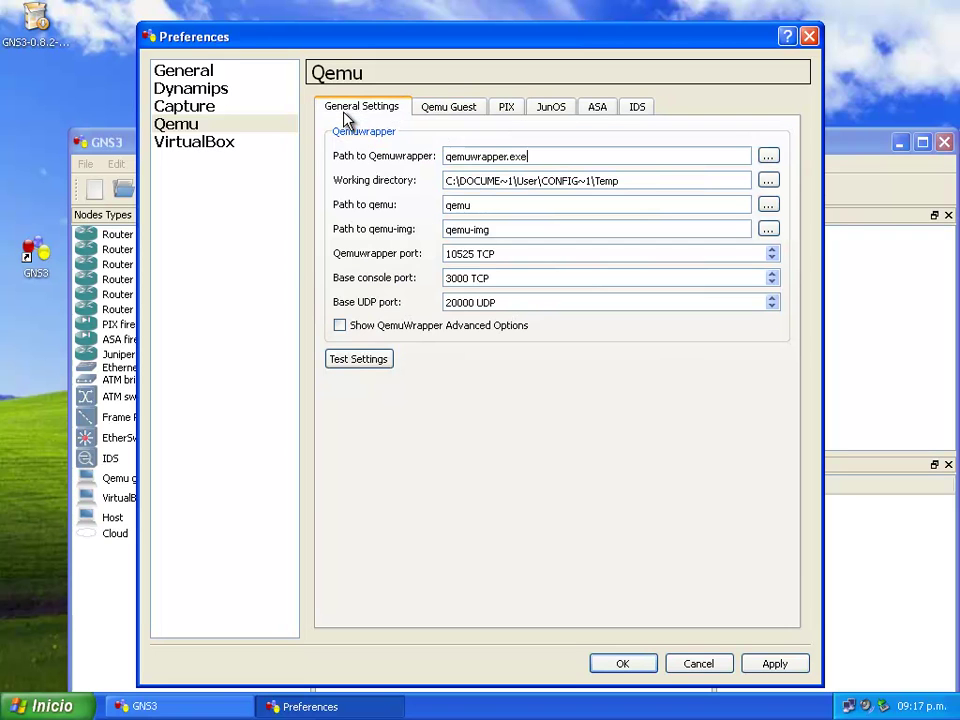
left_click(359, 362)
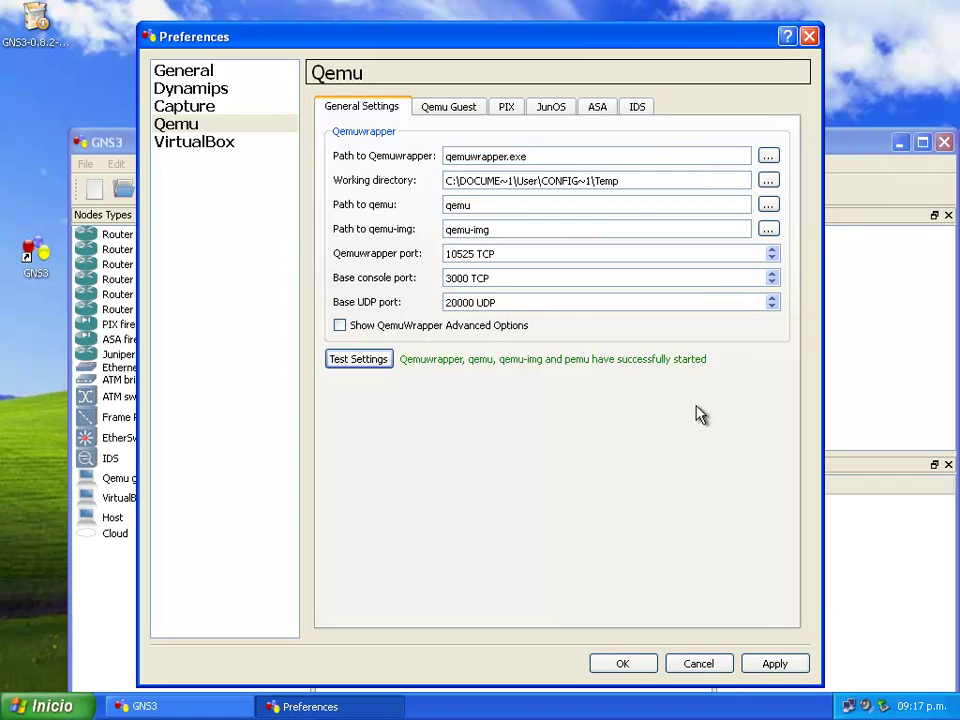
left_click(646, 665)
- Maximize the GNS3 window, add a c2691 router and a Qemu guest to the topology, and arrange the guest below and left of the router
double_click(533, 142)
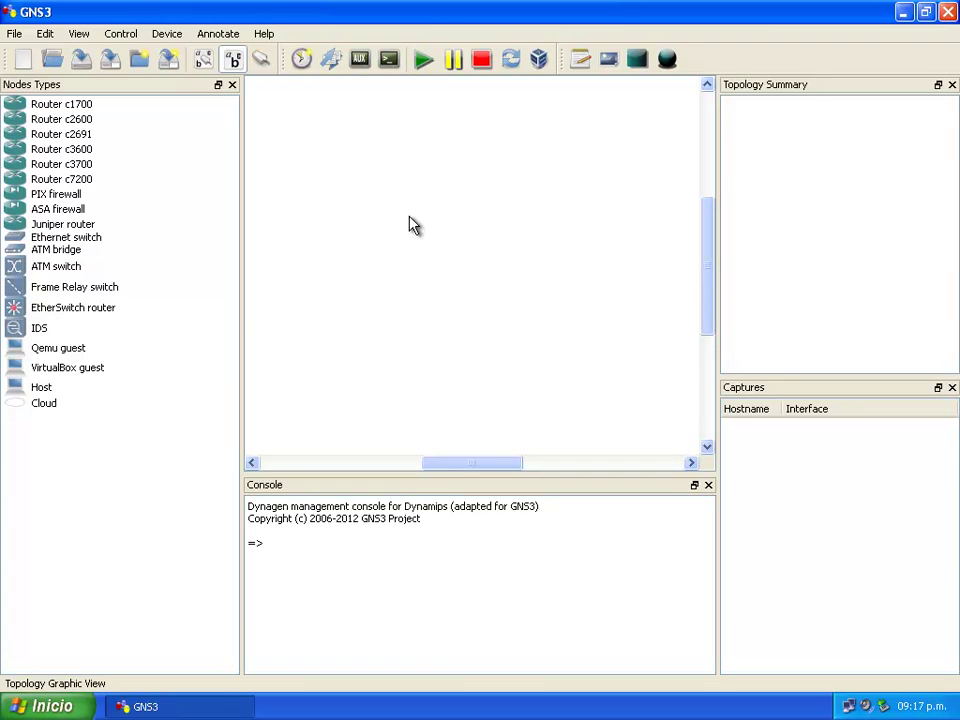
left_click(34, 134)
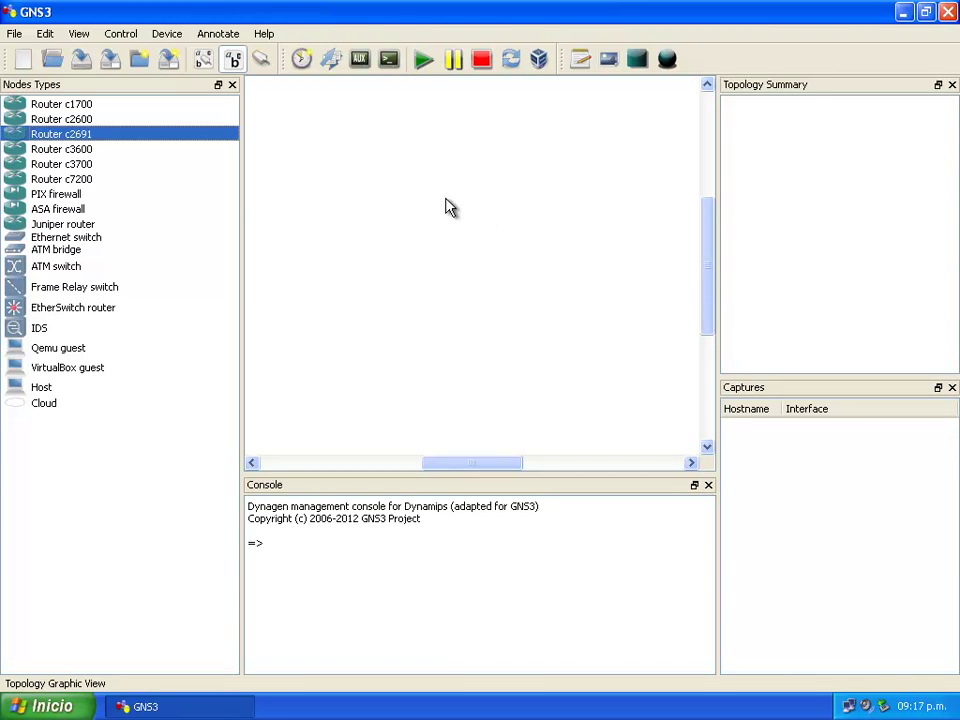
left_click_drag(21, 130, 450, 204)
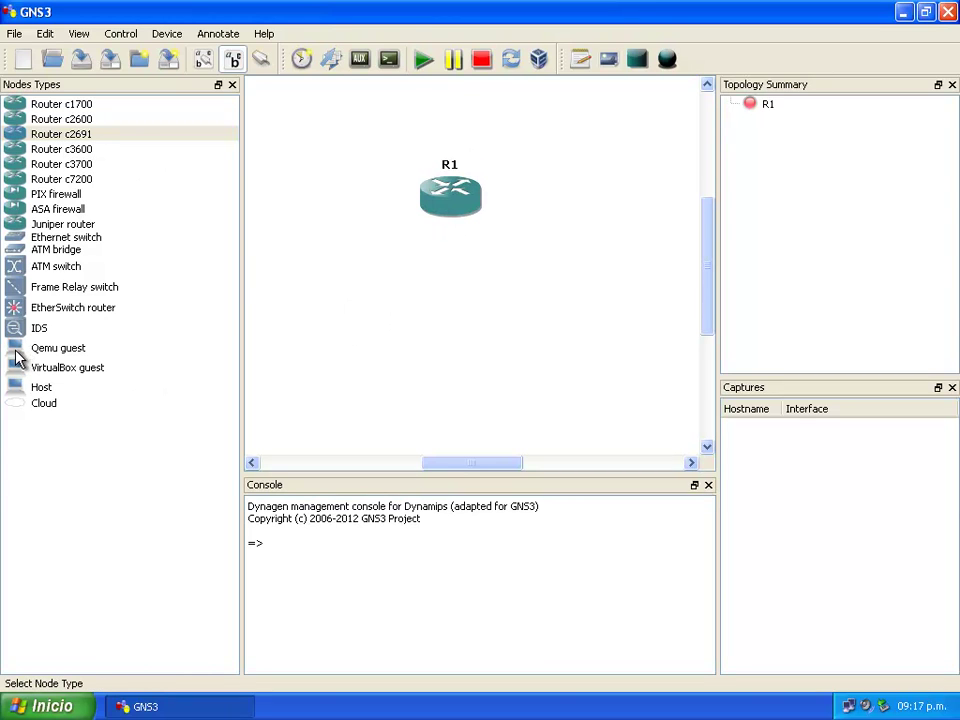
left_click_drag(15, 358, 324, 300)
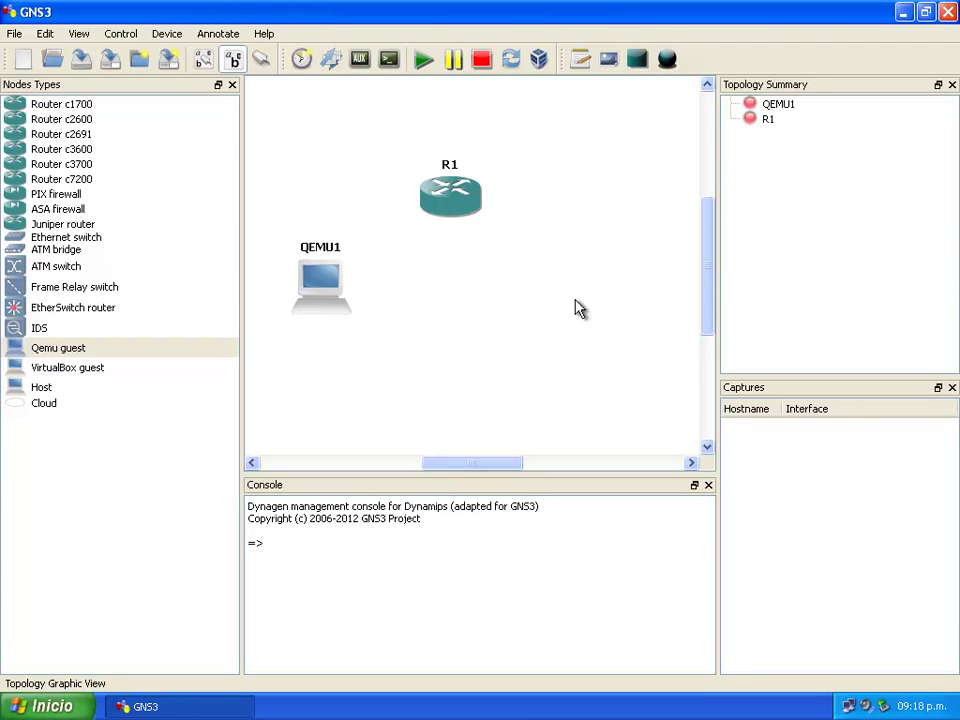
left_click_drag(450, 202, 487, 205)
left_click_drag(349, 272, 378, 282)
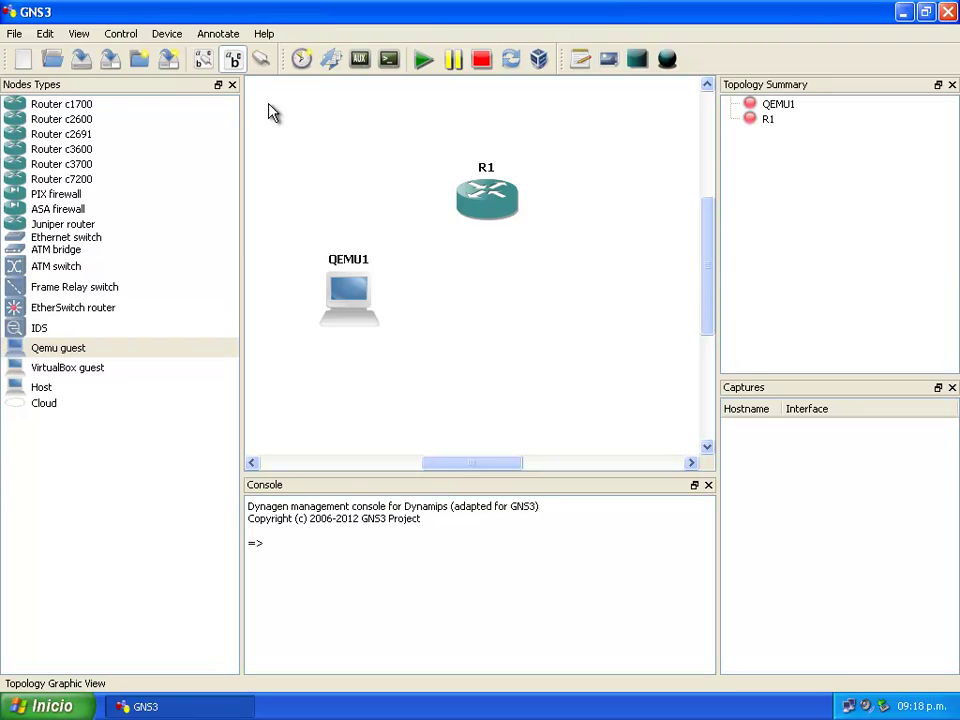
- Connect interface f0/0 of router R1 to QEMU1 with a manual link, and leave link mode
left_click(263, 62)
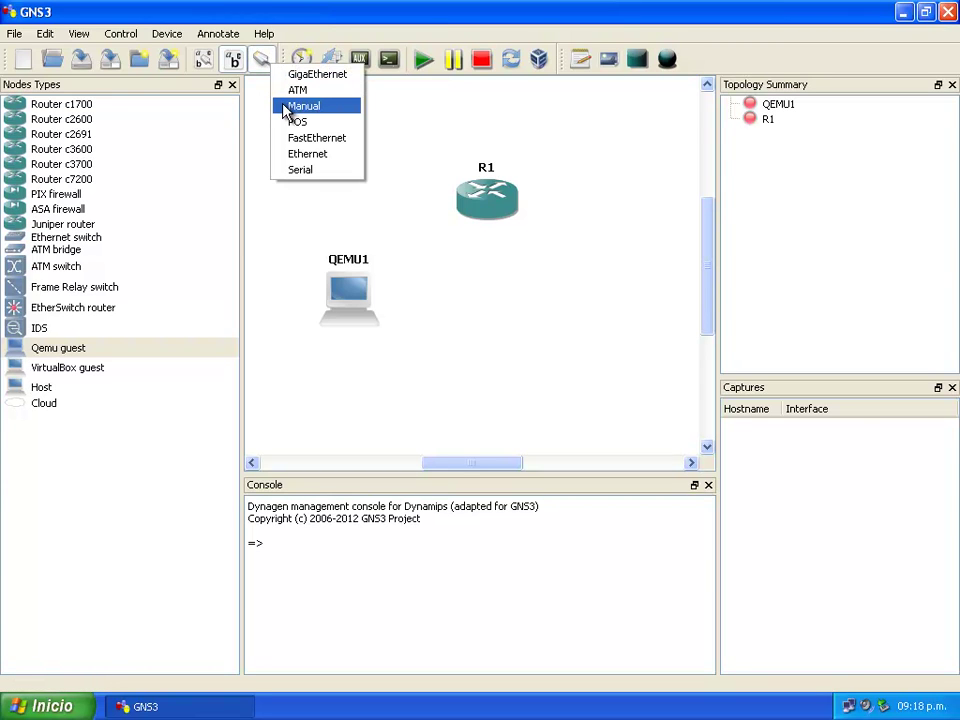
left_click(304, 106)
left_click(496, 207)
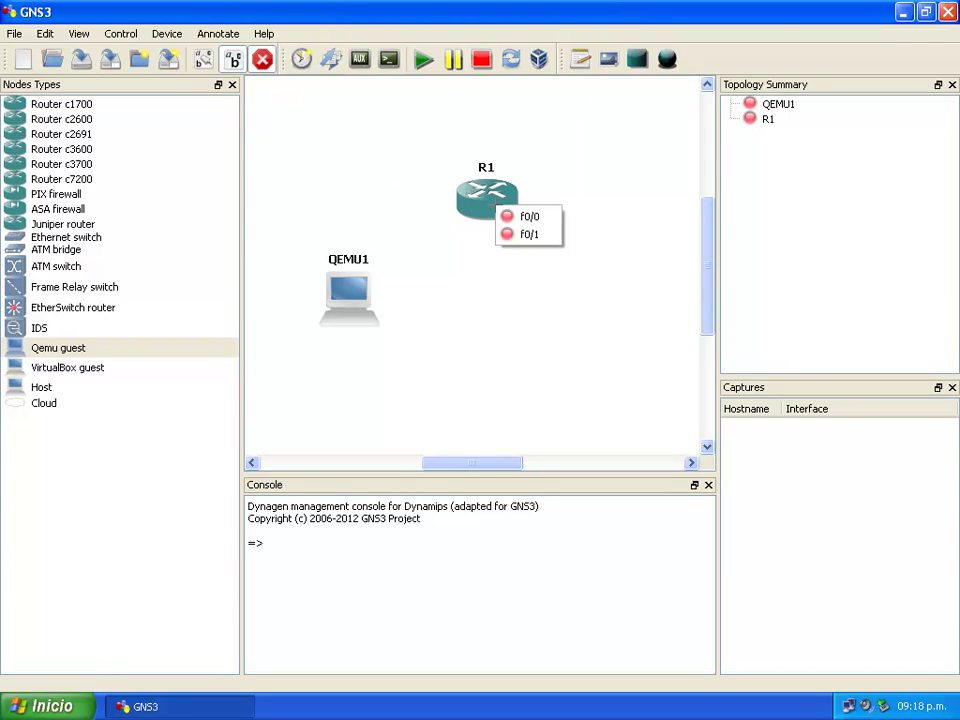
left_click(514, 219)
left_click(354, 292)
left_click(381, 301)
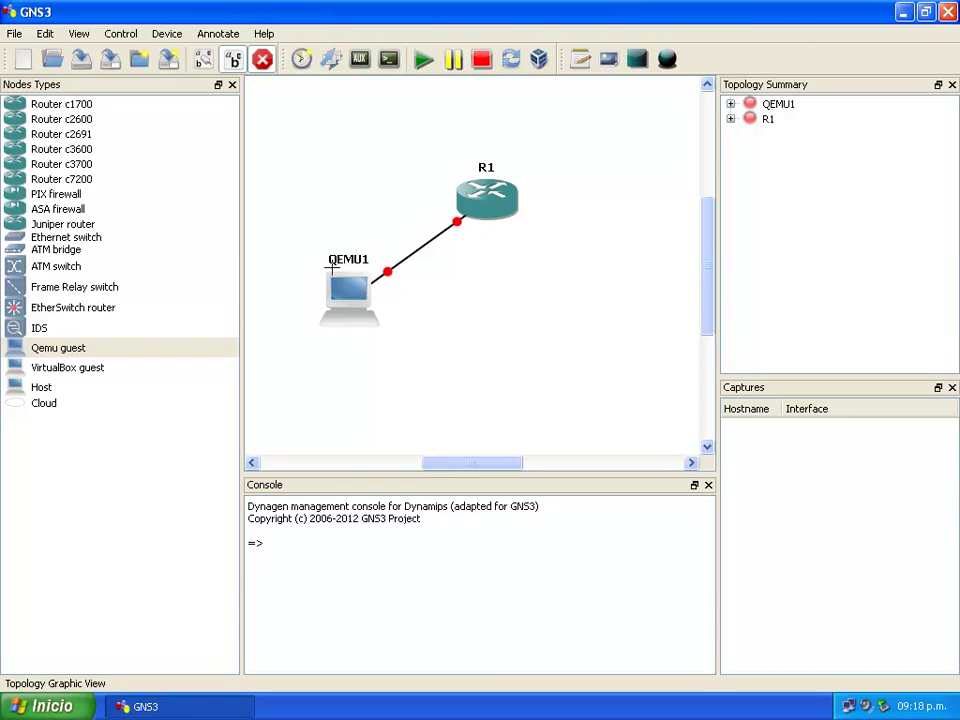
left_click(263, 62)
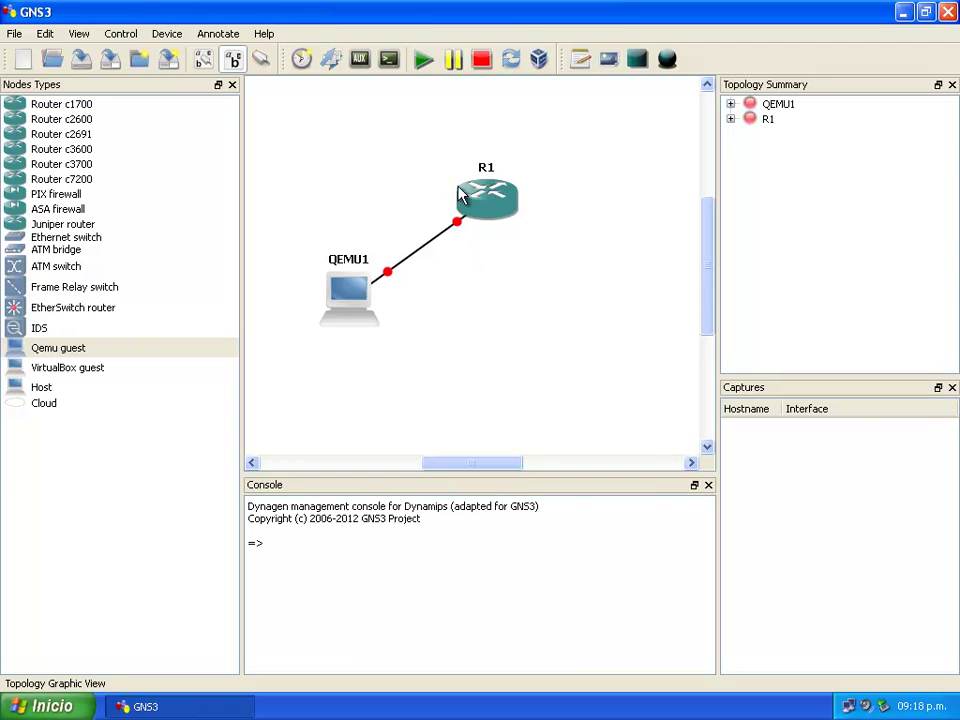
- Start router R1 and show the CPU performance graphs in Windows Task Manager
right_click(490, 206)
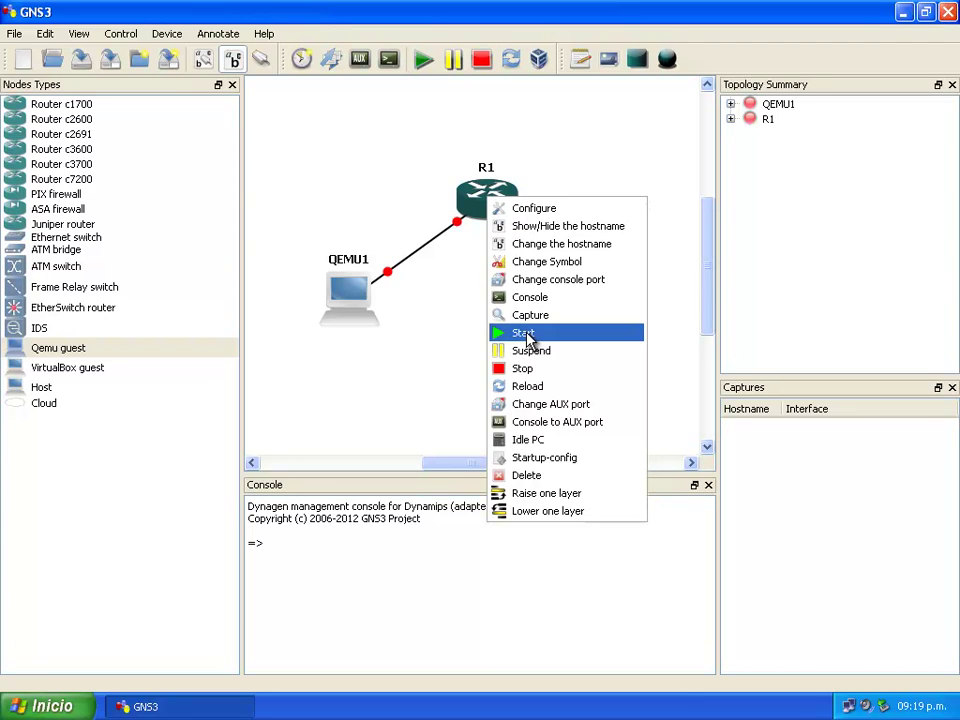
right_click(703, 703)
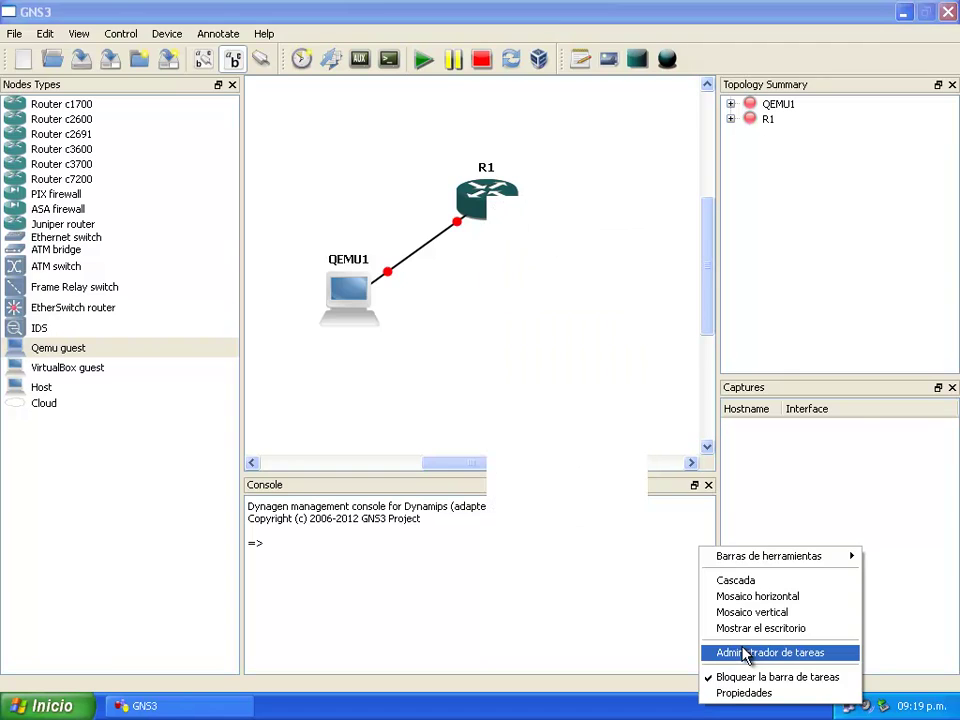
left_click(746, 652)
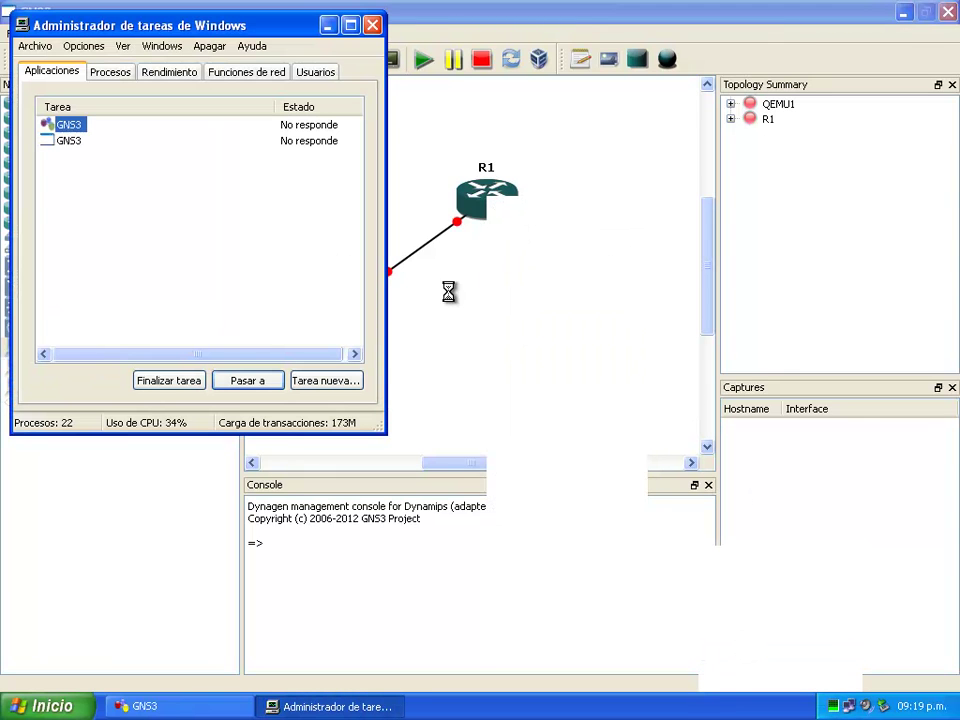
left_click(163, 72)
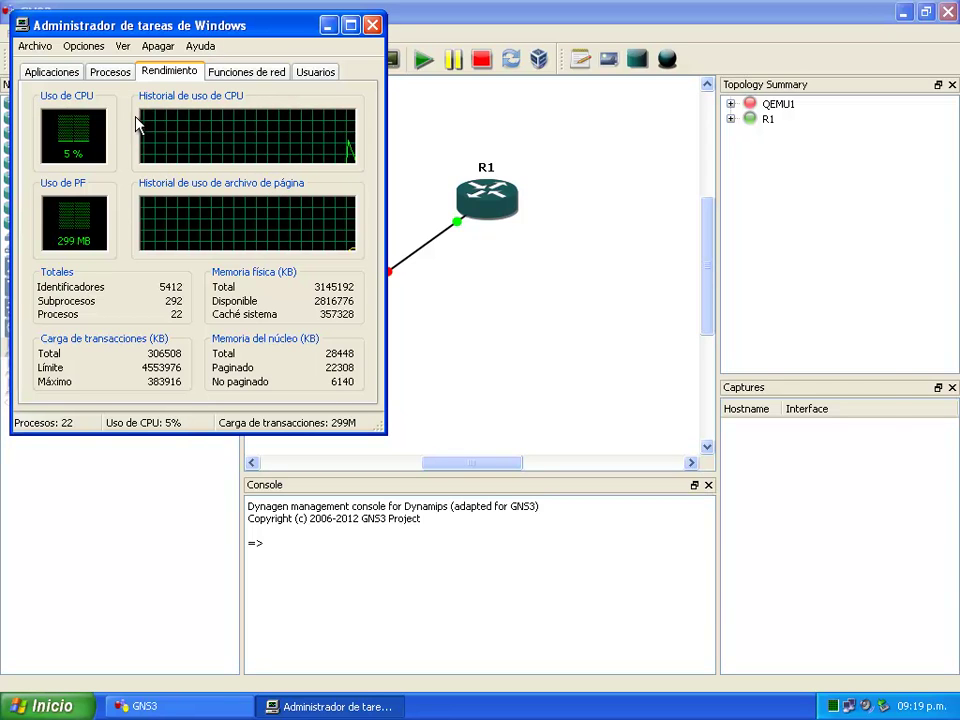
- Move Task Manager clear of the topology, open the console of router R1, and minimize Task Manager
left_click_drag(165, 34, 737, 169)
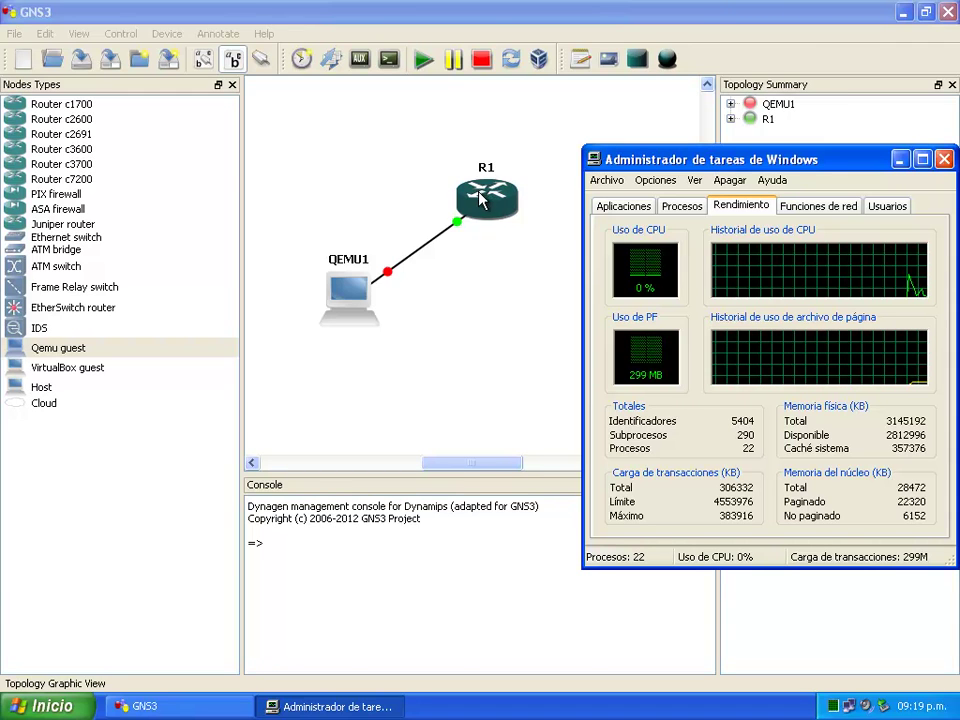
right_click(484, 196)
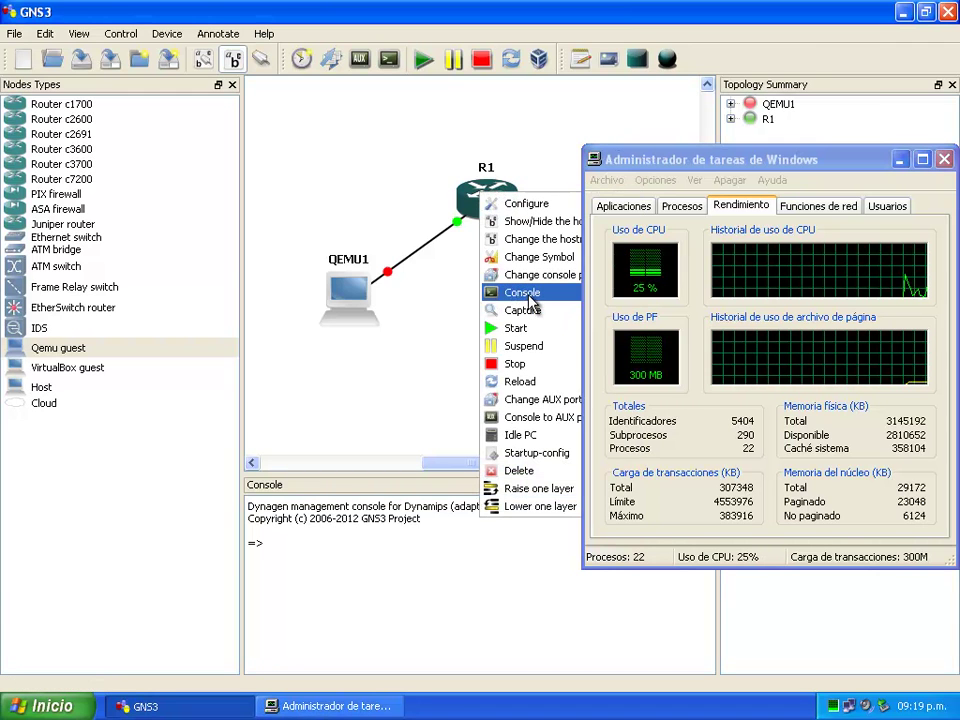
left_click(512, 293)
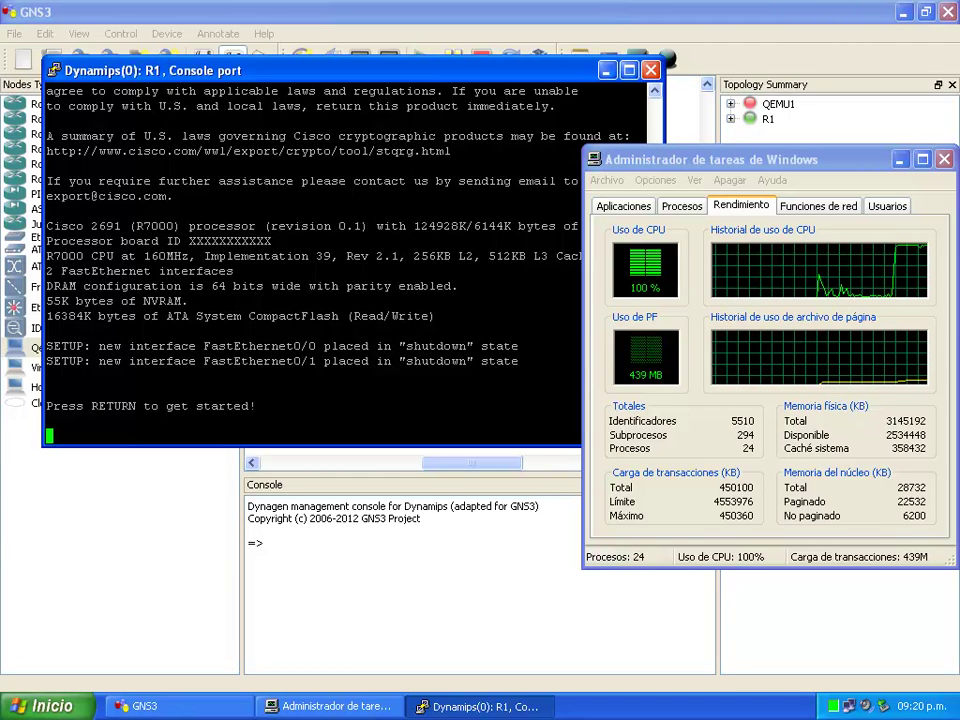
left_click(901, 160)
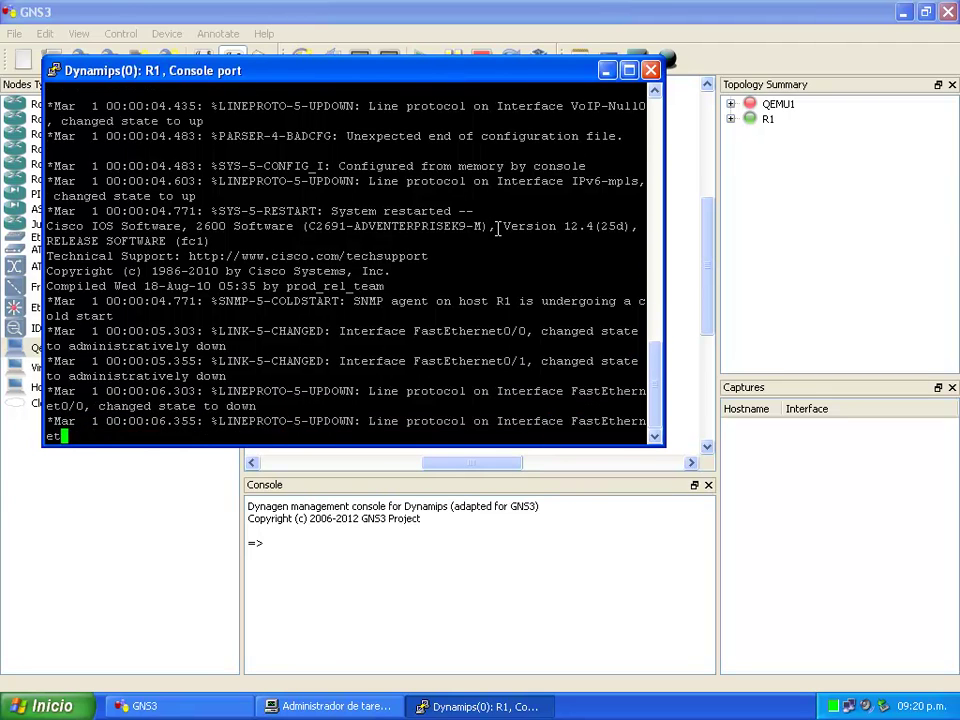
- Enter privileged mode on R1 with the enable command
key("Return")
key("Return")
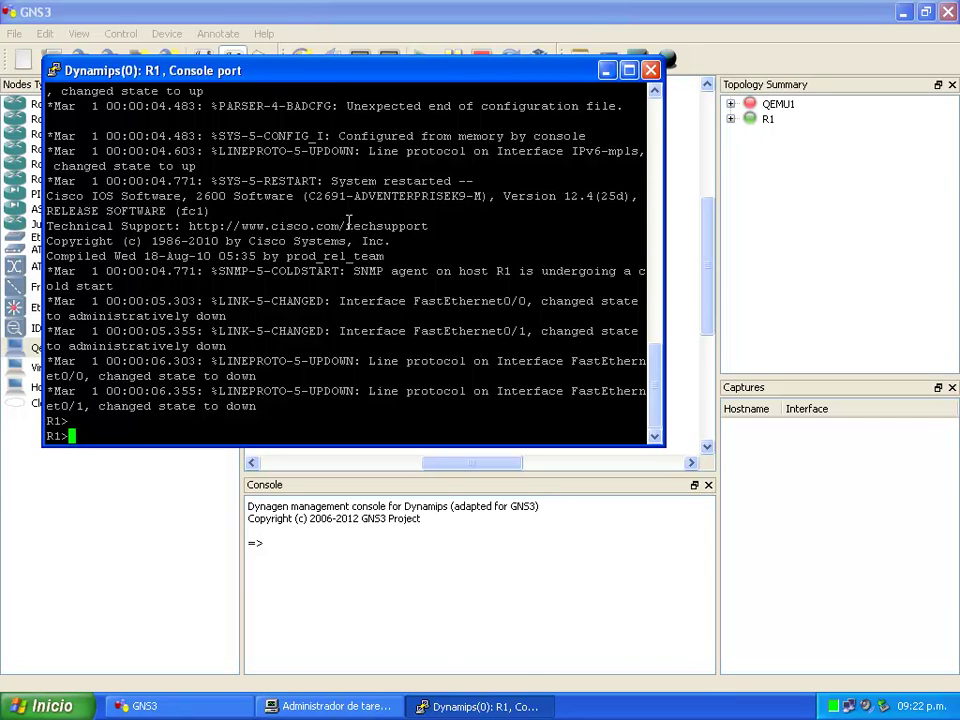
key("Return")
key("Return")
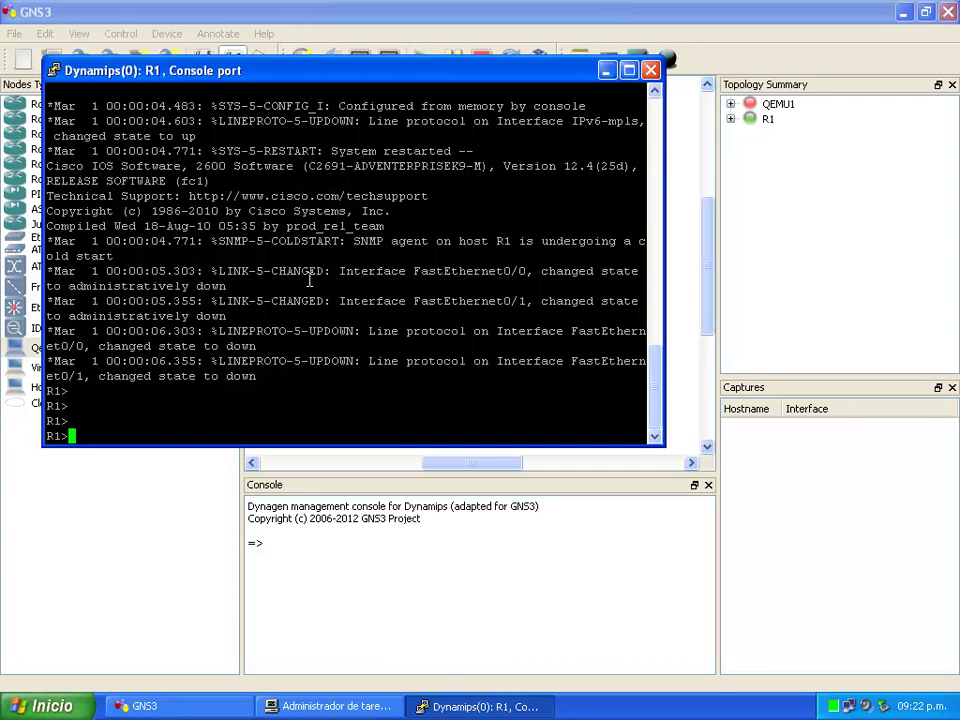
type("en")
key("Tab")
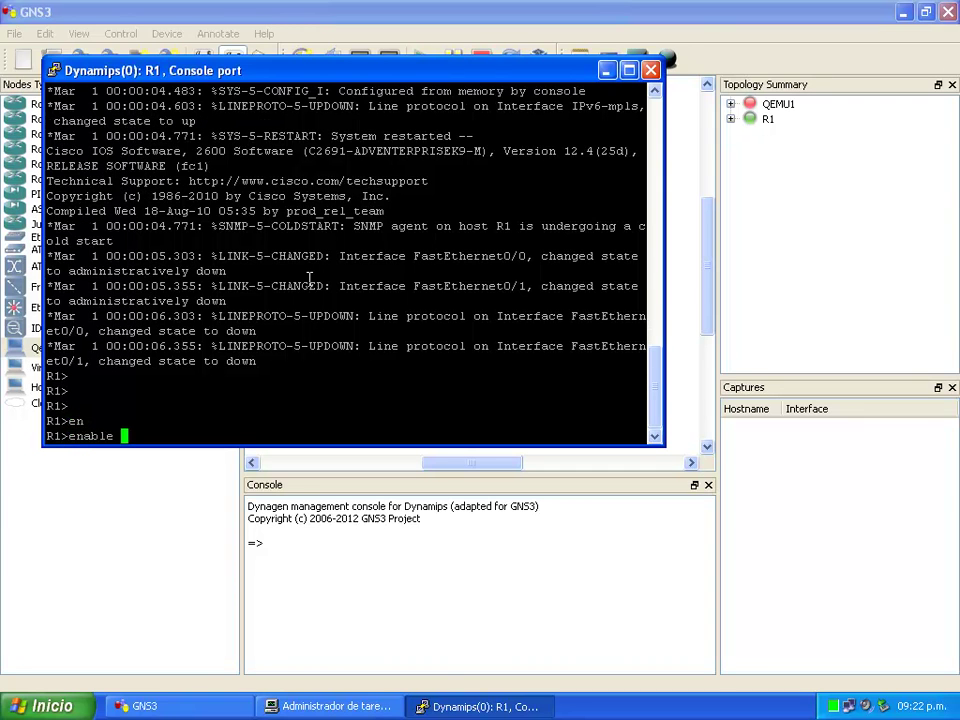
key("Return")
key("Return")
key("Return")
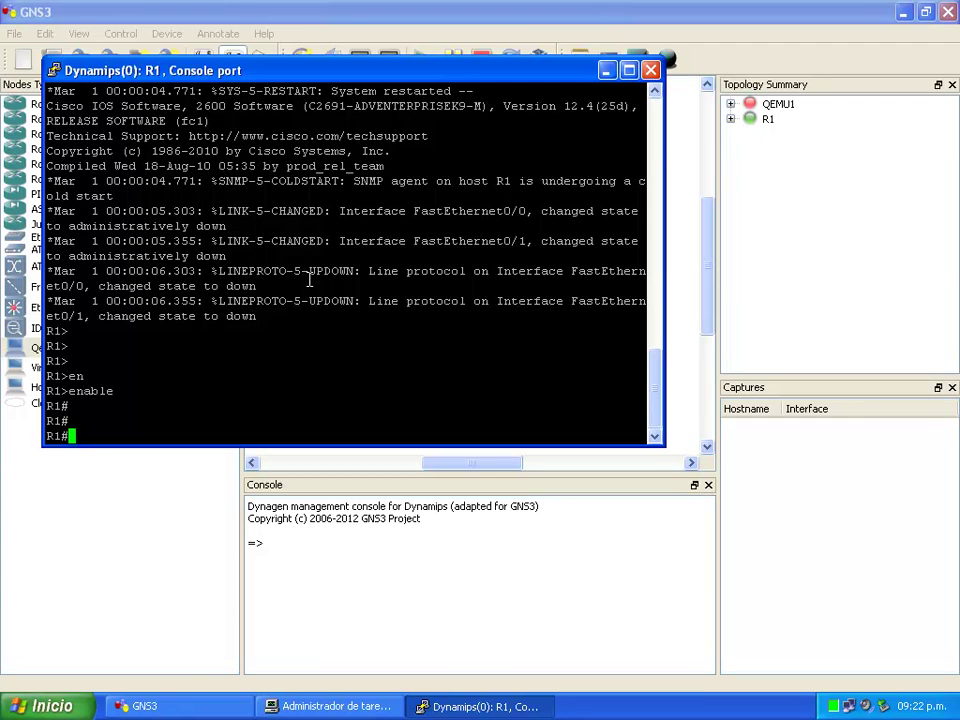
- Display R1's full running configuration with sh runn and return to the prompt
type("sh runn")
key("Return")
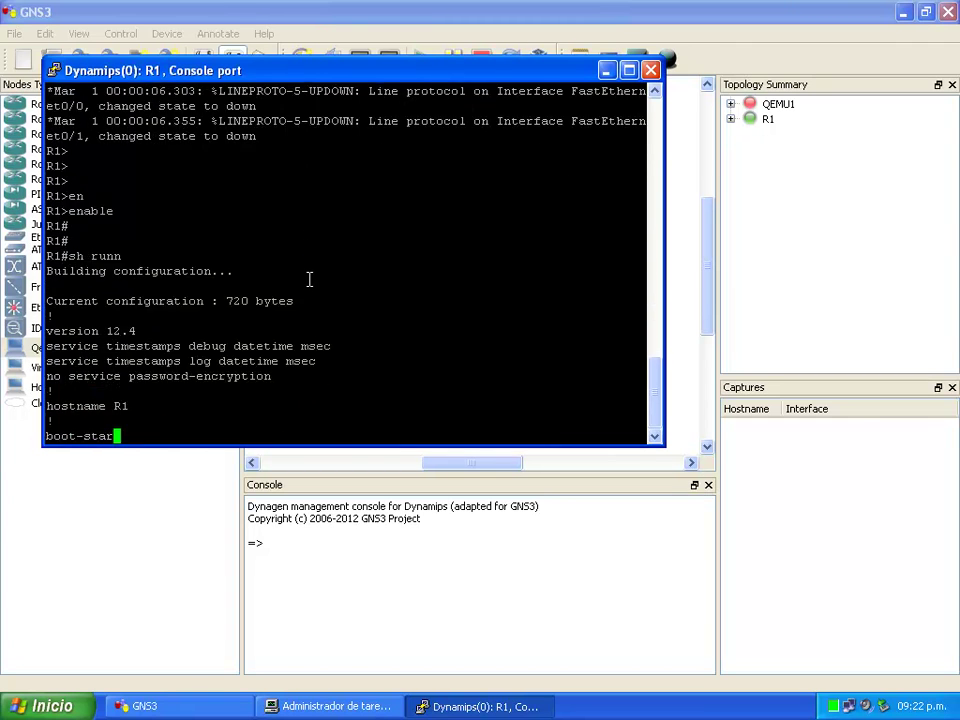
key("space")
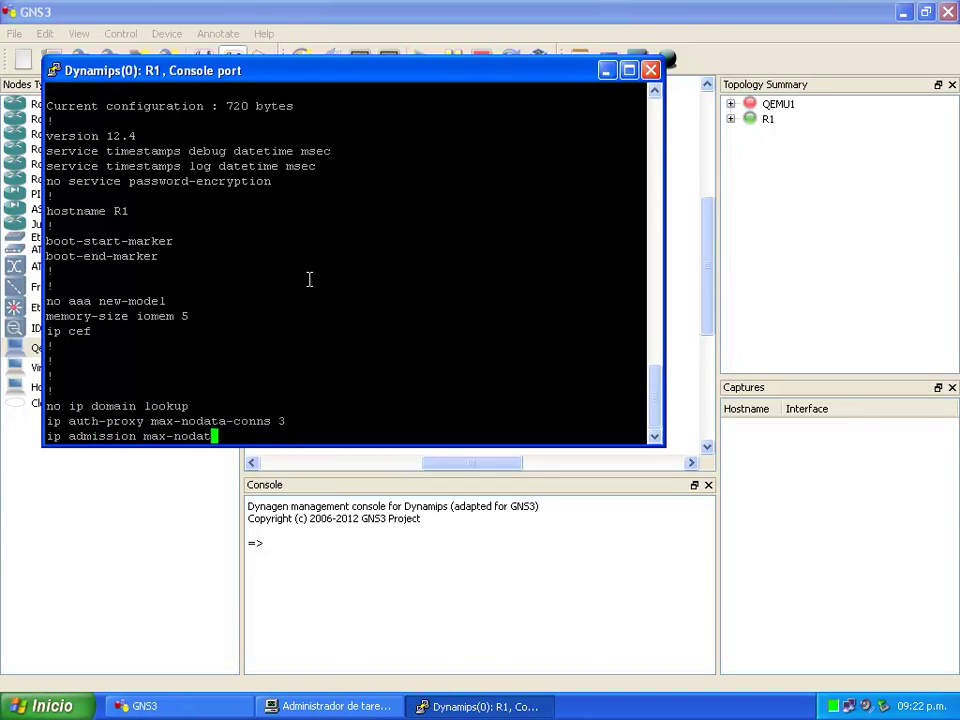
key("space")
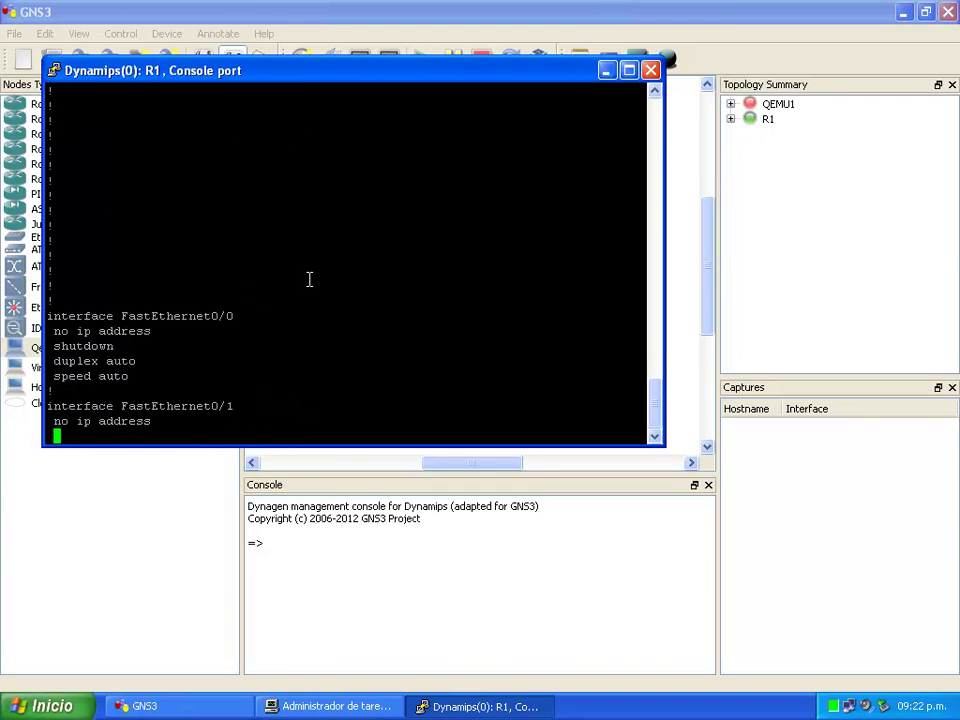
key("space")
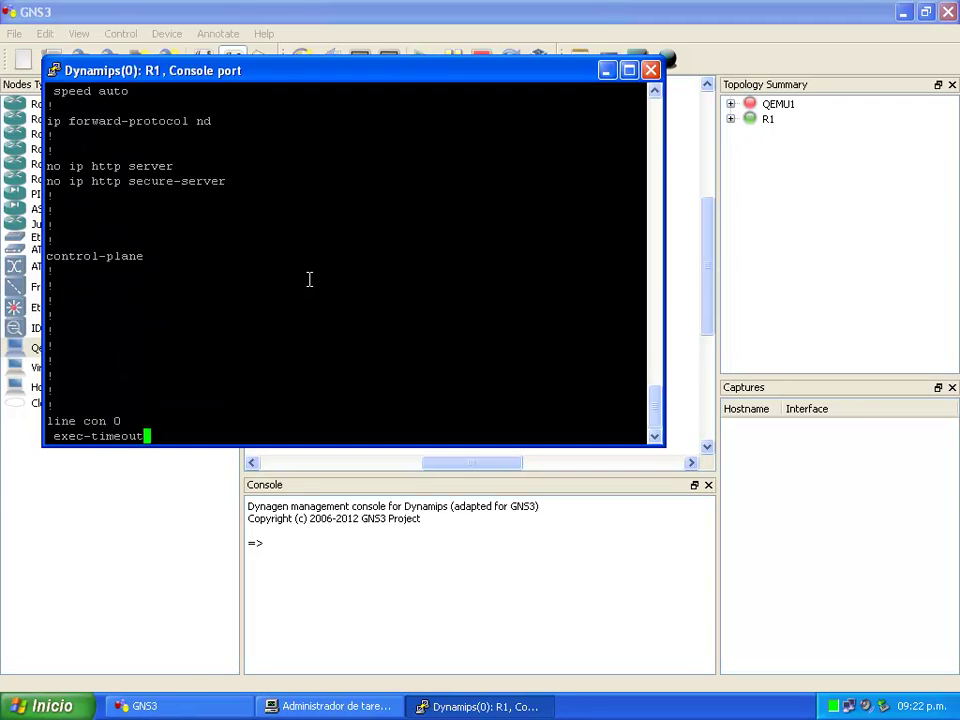
key("Return")
key("Return")
key("Return")
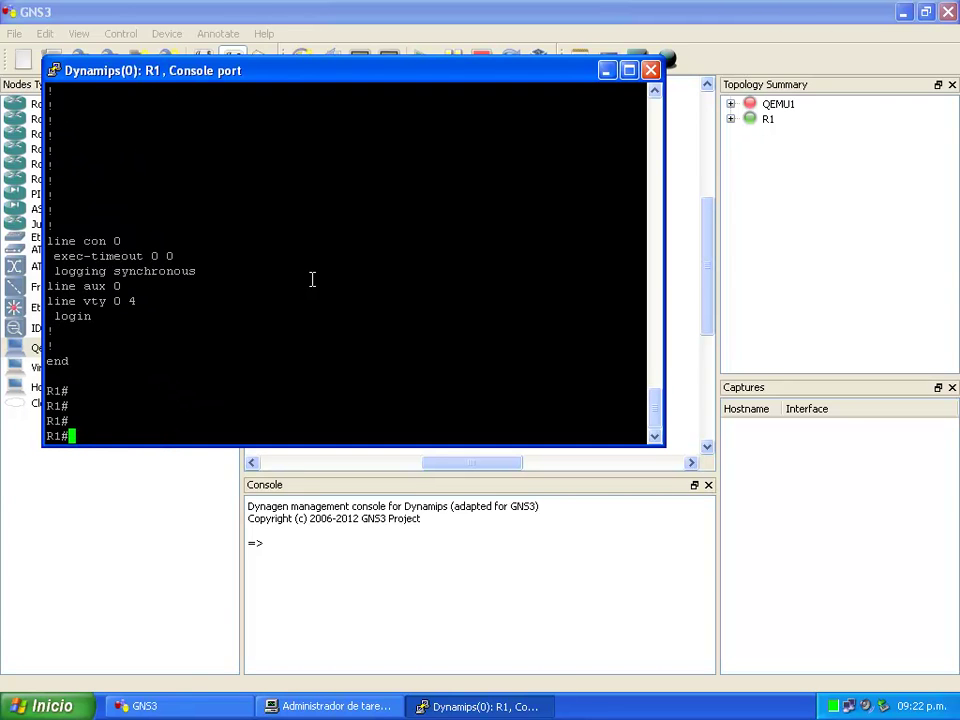
- Show Task Manager beside the topology and calculate Idle PC values for router R1
left_click(368, 705)
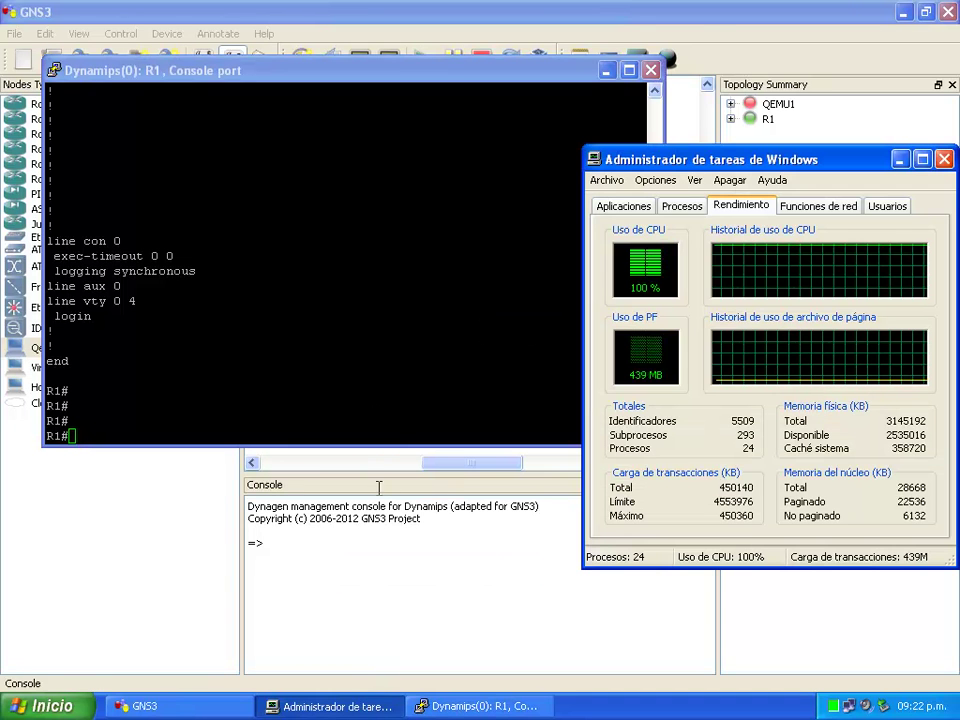
left_click_drag(700, 160, 578, 144)
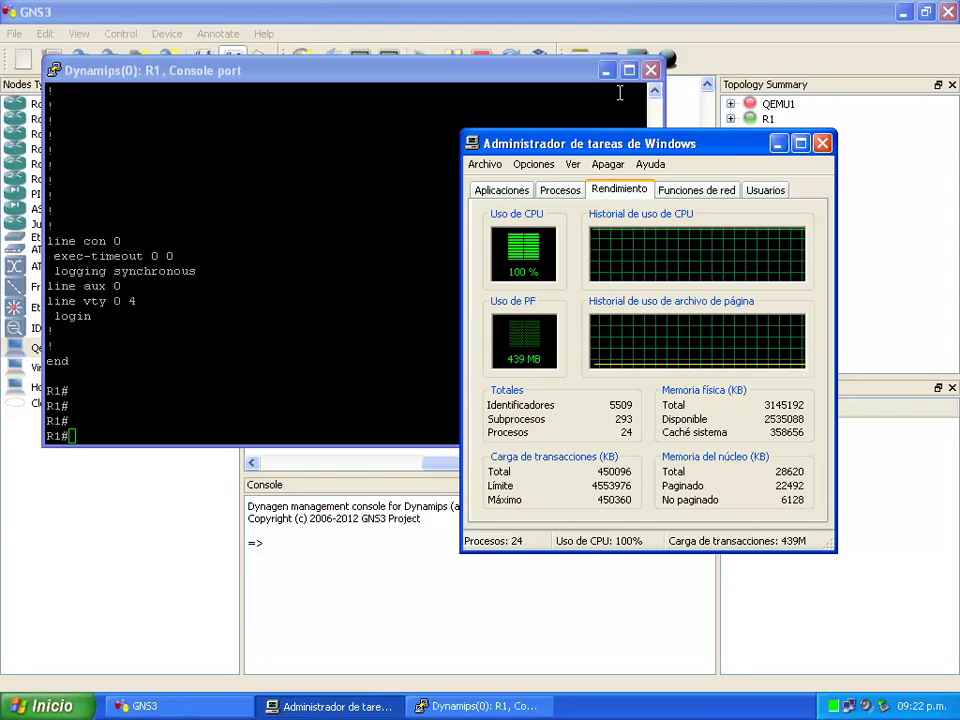
left_click(521, 26)
left_click_drag(575, 146, 683, 218)
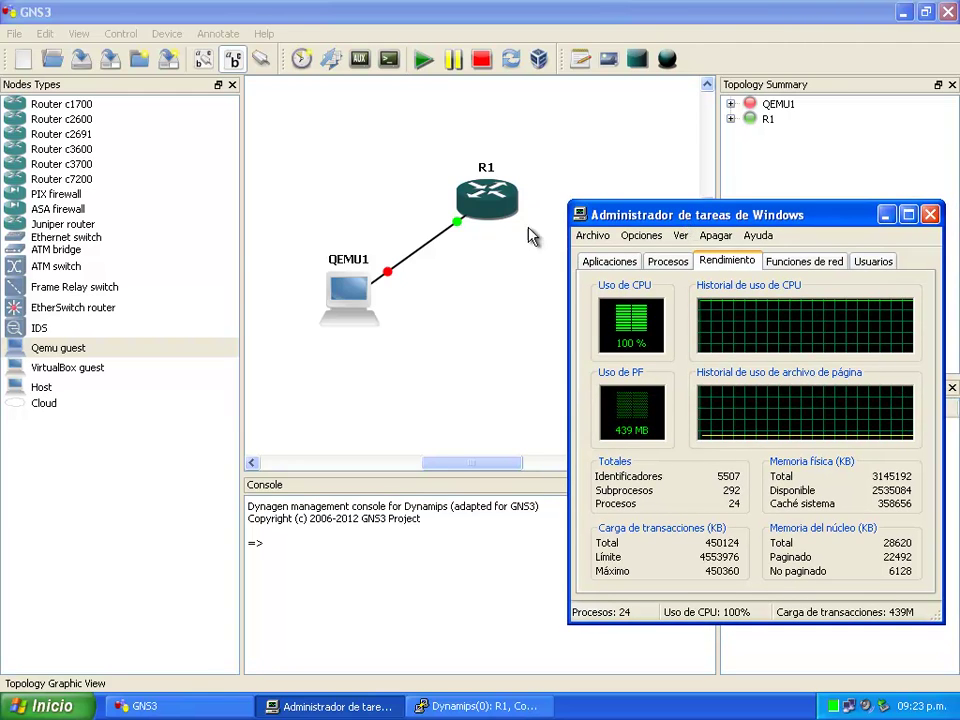
right_click(489, 207)
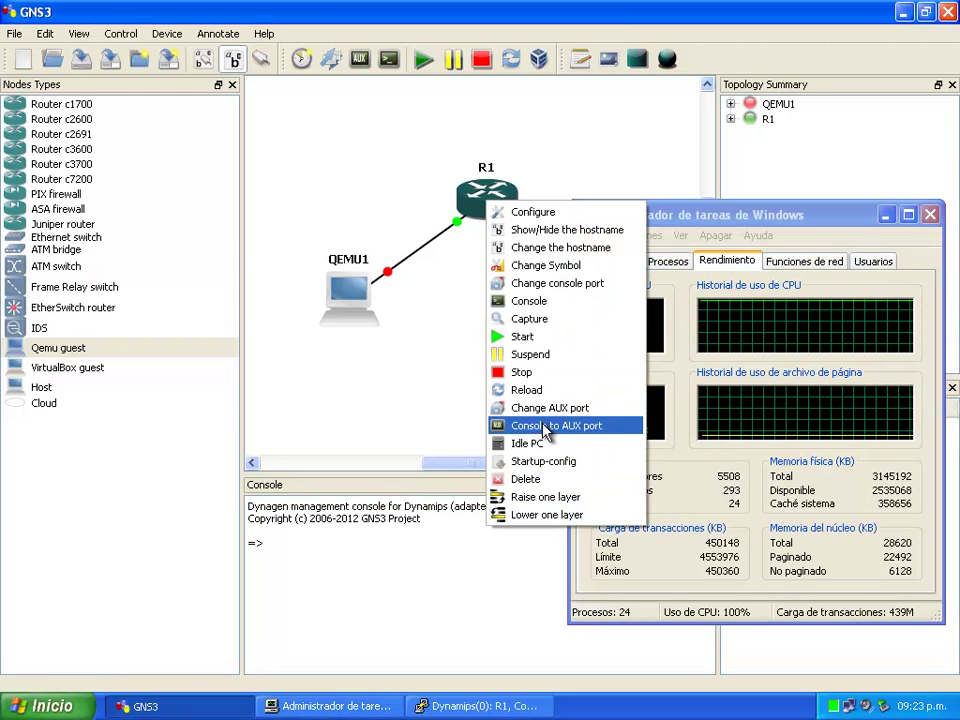
left_click(527, 443)
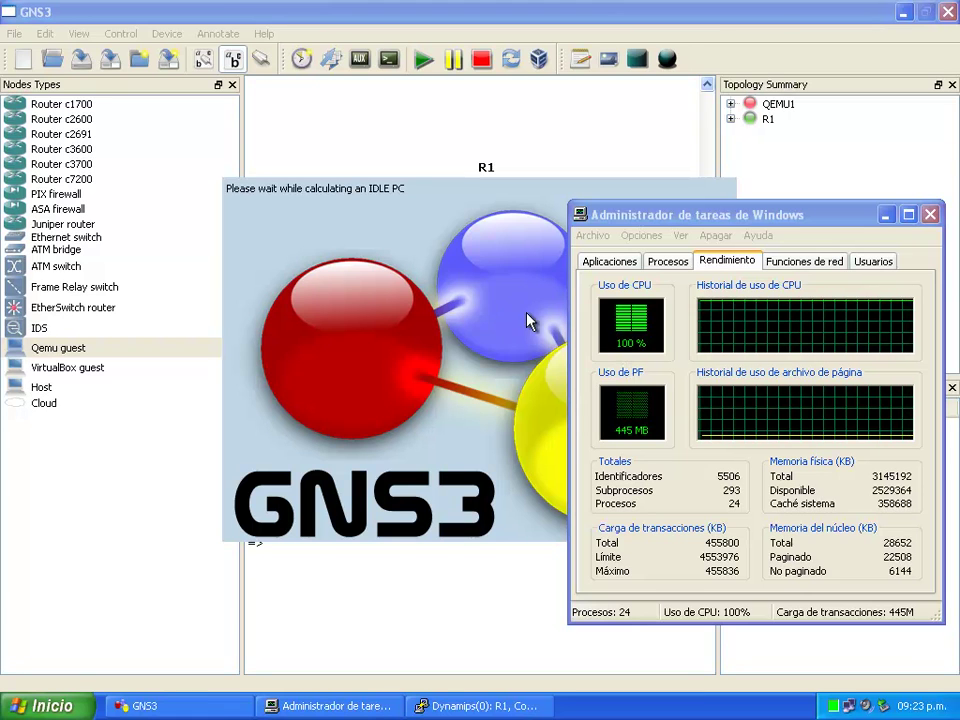
left_click_drag(508, 285, 357, 236)
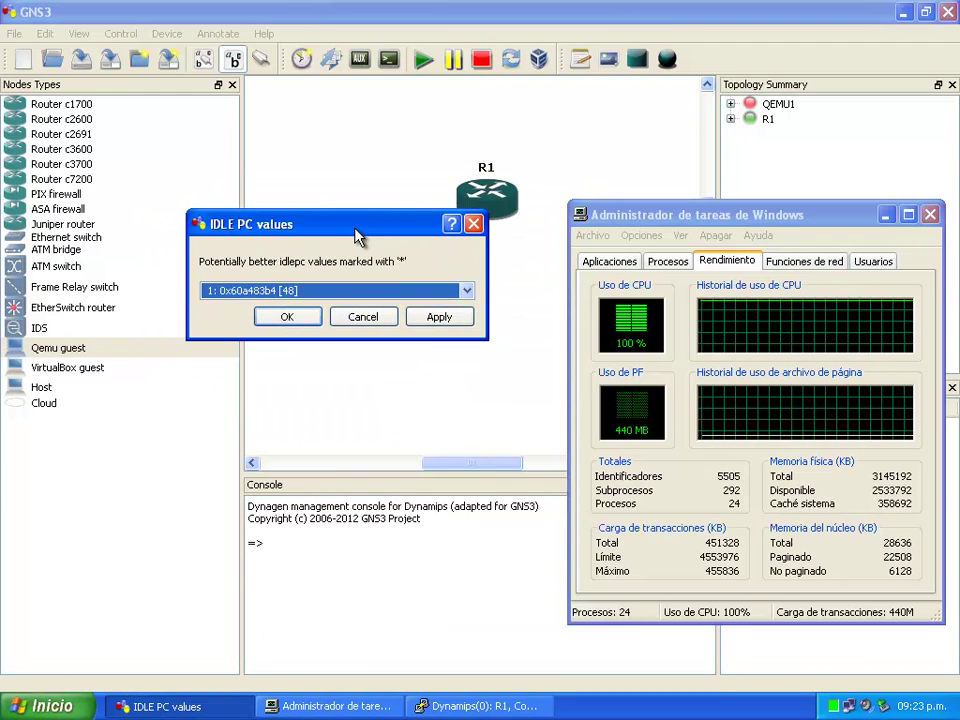
- Apply the second Idle PC value, 0x60a483f0, to R1 and close Task Manager
left_click(416, 290)
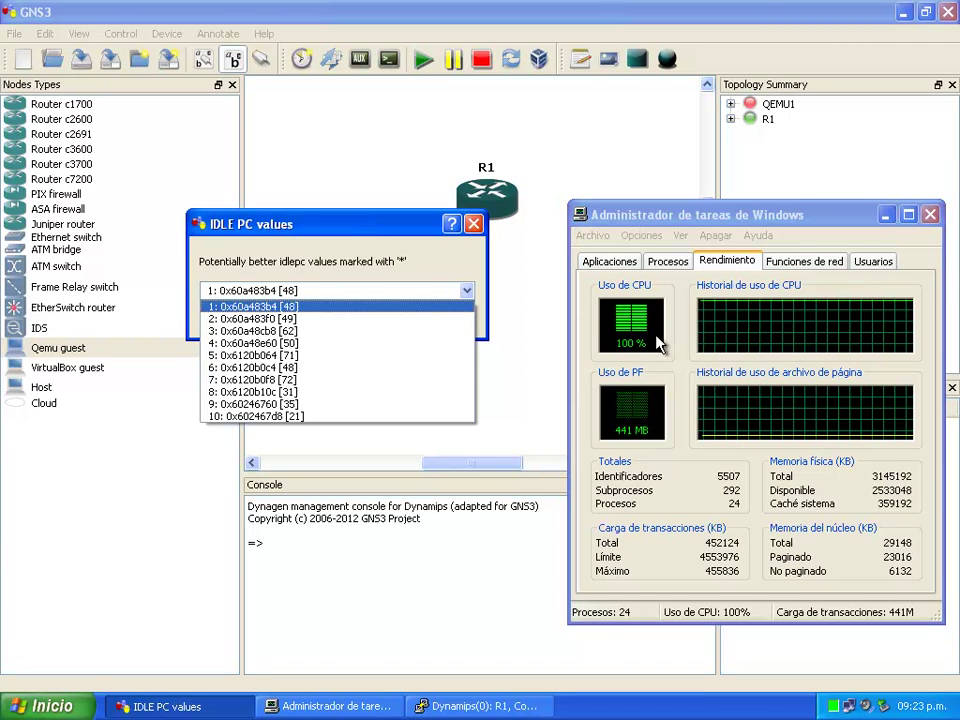
left_click(255, 187)
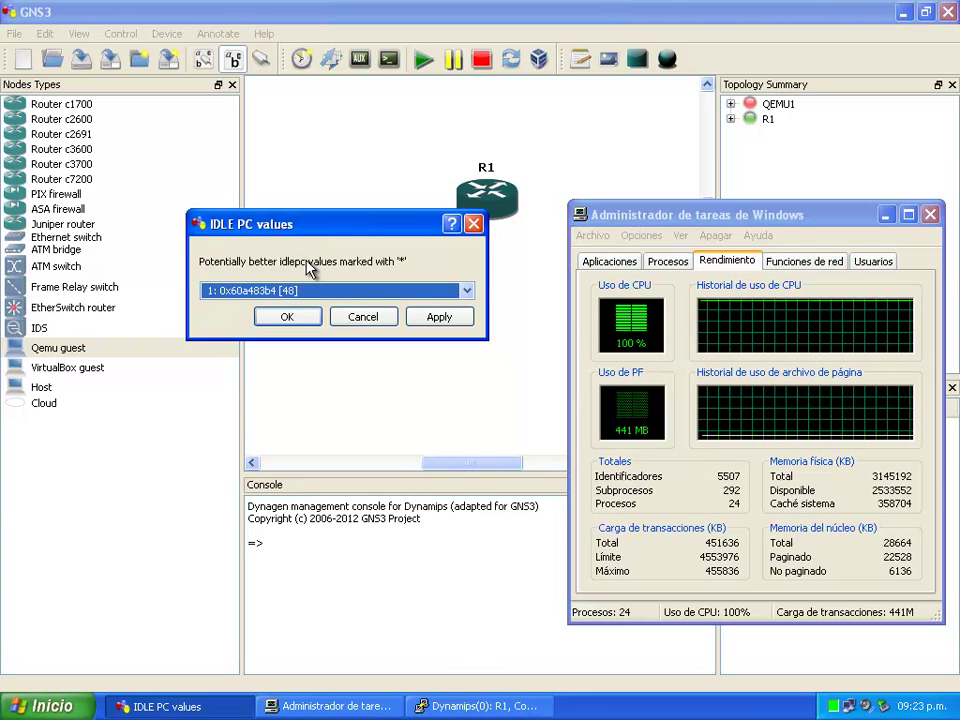
left_click(313, 292)
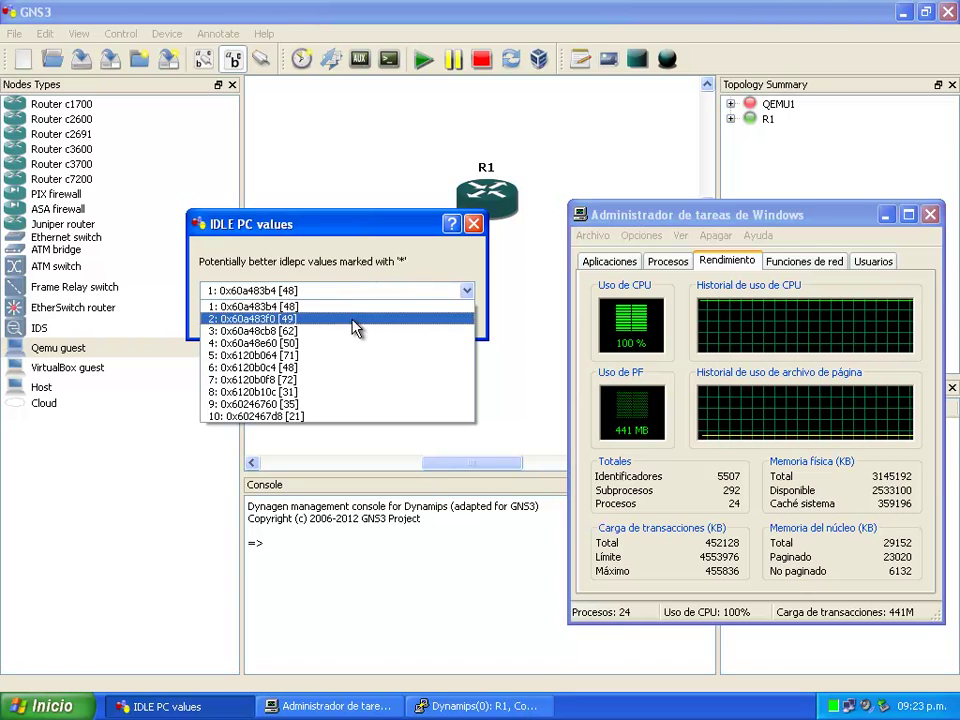
left_click(313, 319)
left_click_drag(343, 236, 360, 383)
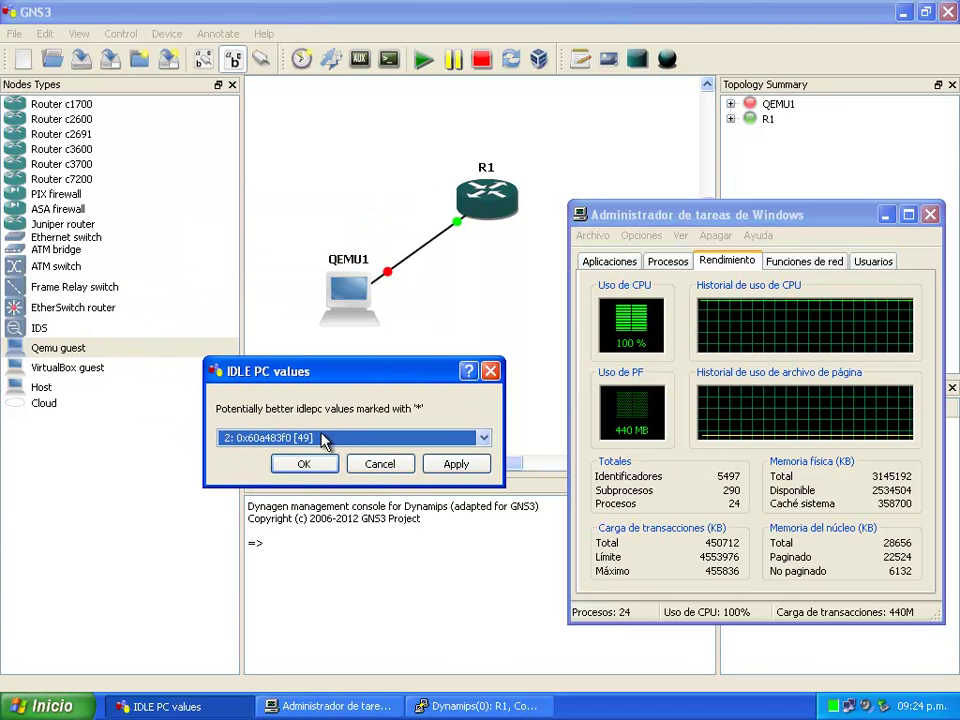
left_click(305, 463)
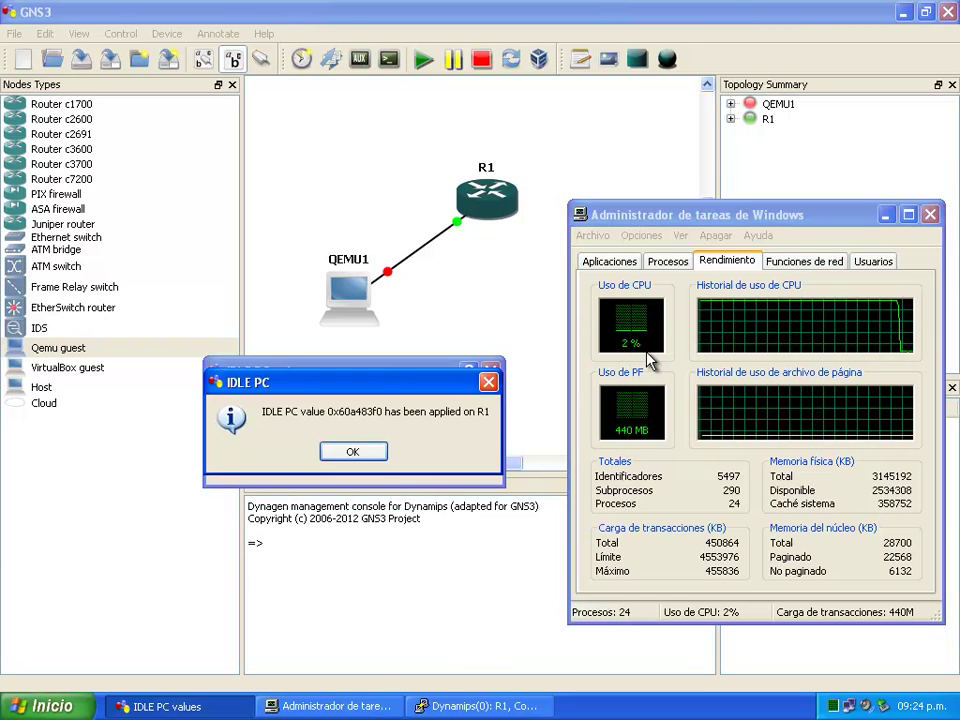
left_click(352, 452)
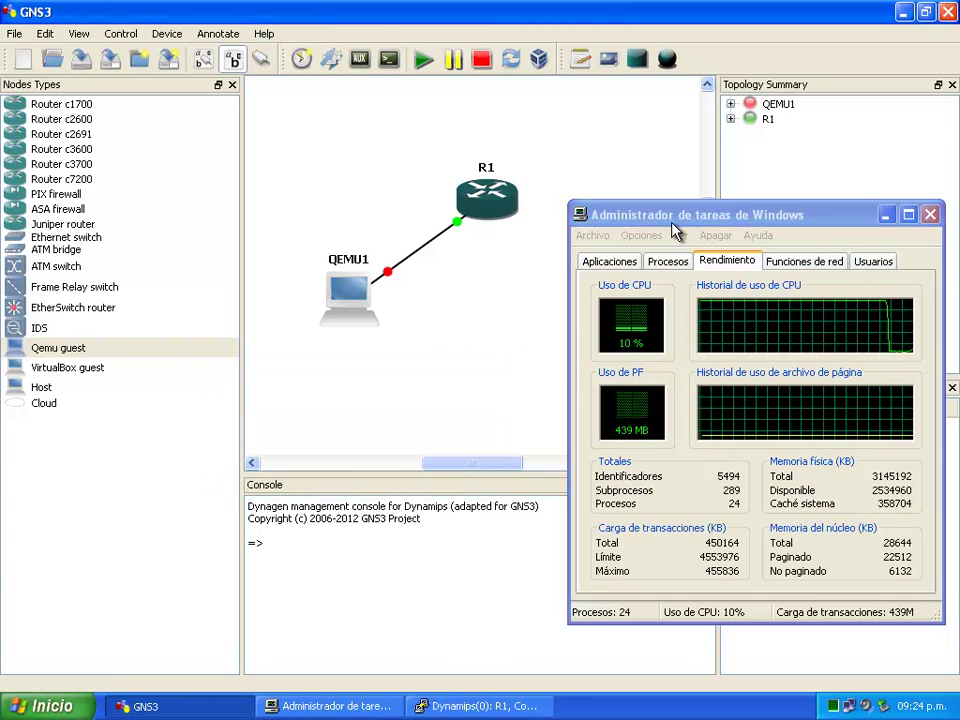
left_click_drag(672, 222, 642, 224)
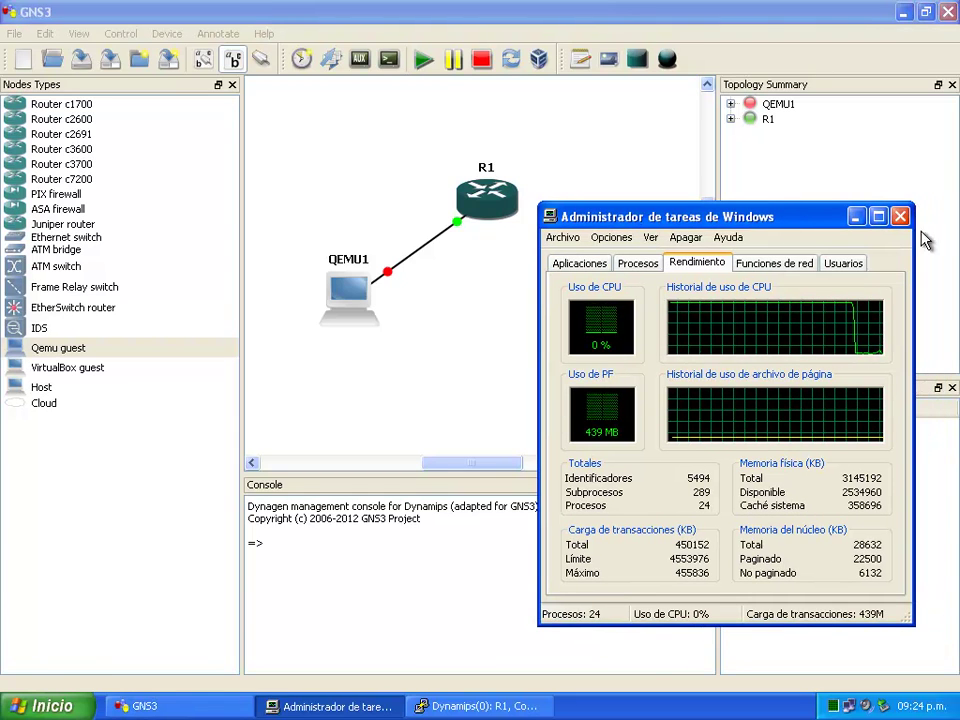
left_click(899, 217)
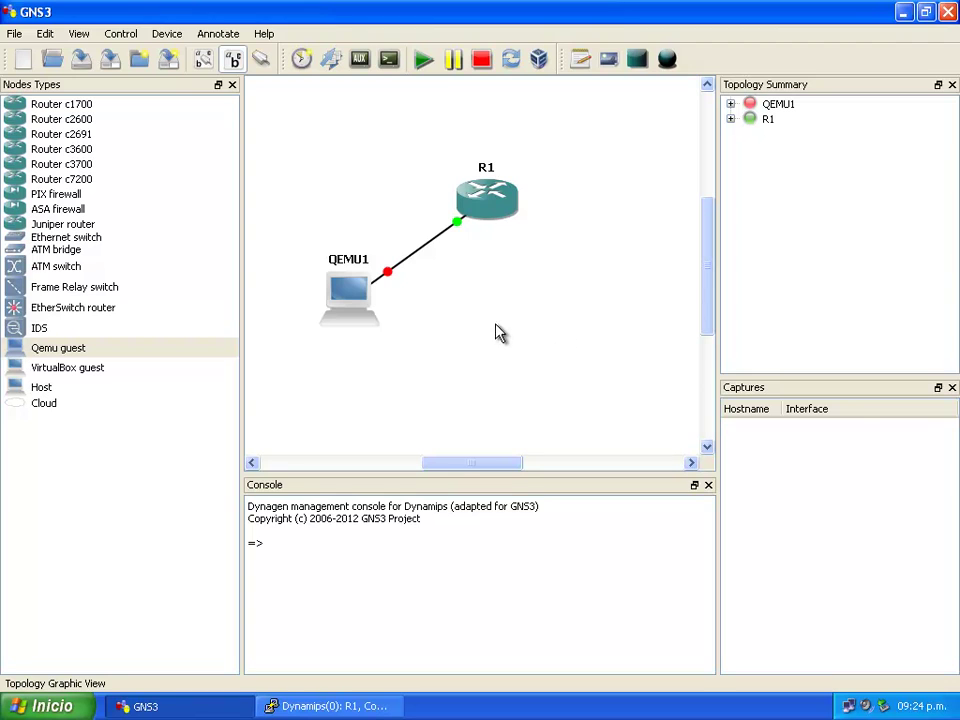
- Start the QEMU1 guest and unblock qemu in the Windows Firewall alert
right_click(350, 292)
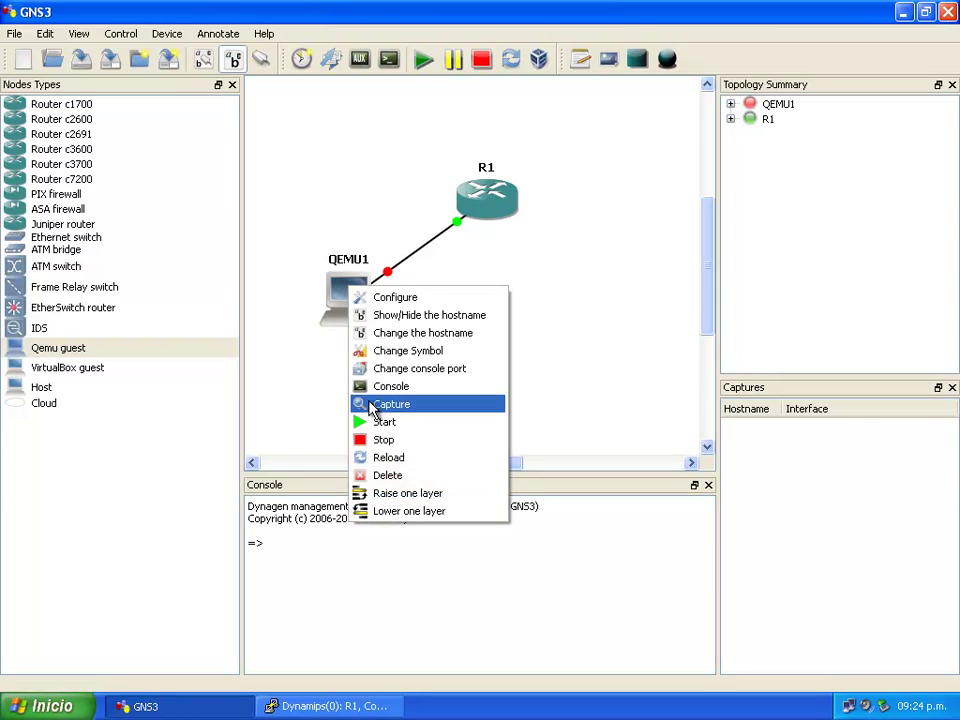
left_click(390, 423)
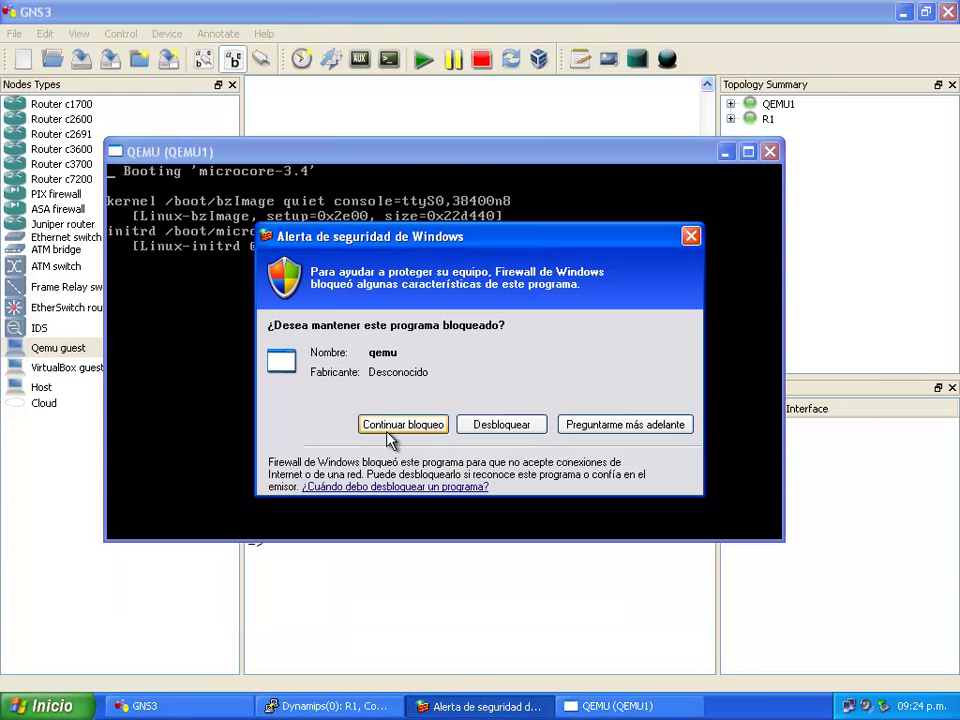
left_click(484, 430)
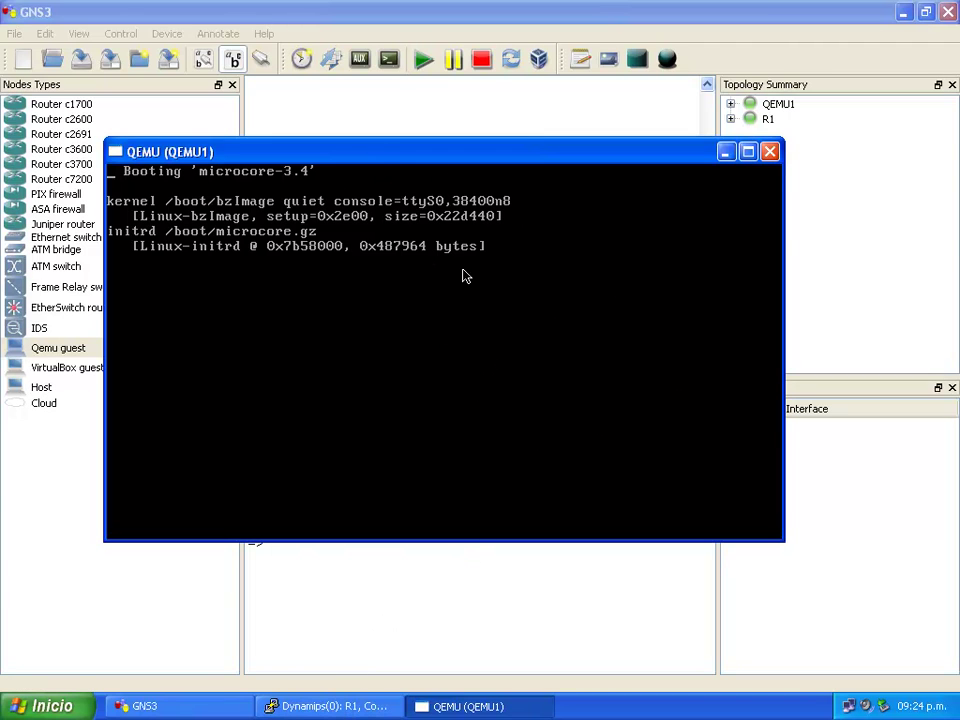
left_click(319, 706)
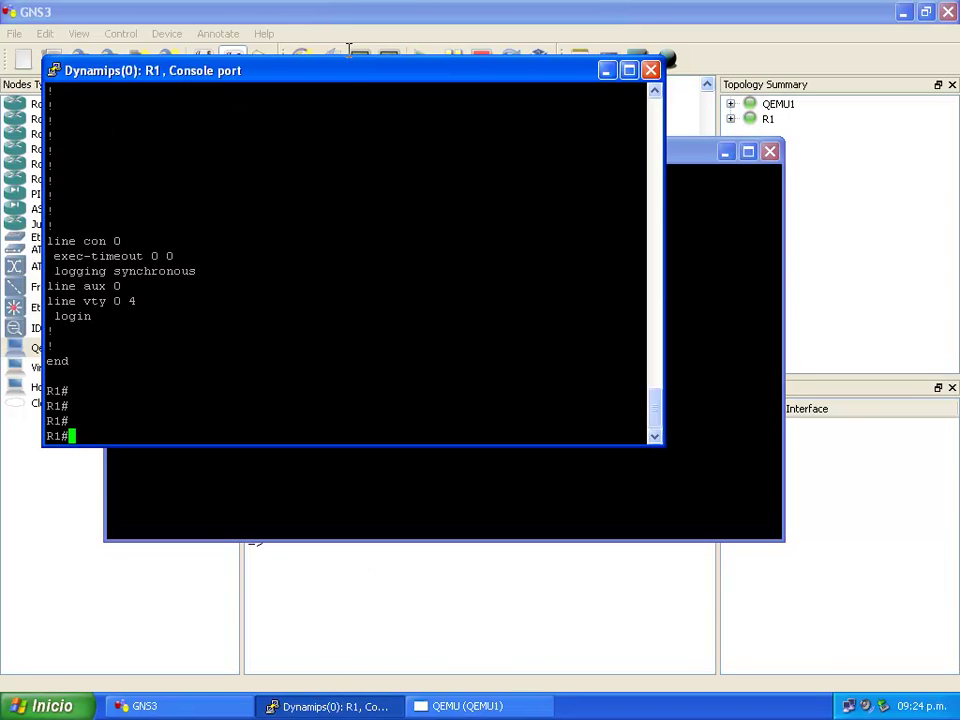
left_click_drag(345, 68, 527, 184)
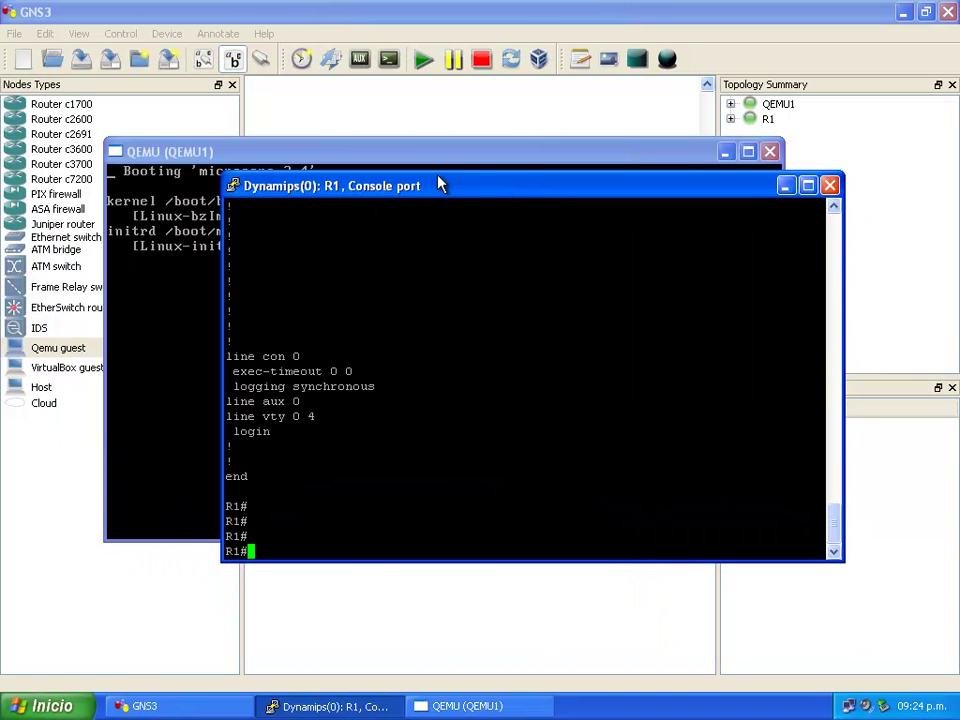
- Return to the topology and add a two-line note reading RED and 192.168.0.0/24, placed above the link beside R1
left_click(371, 28)
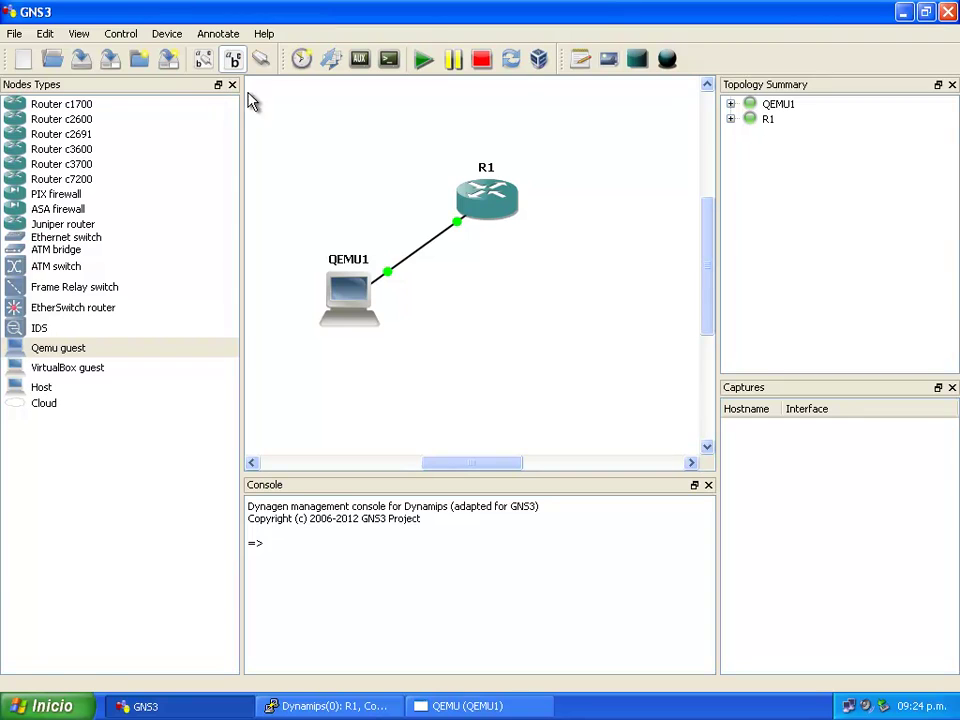
left_click(583, 61)
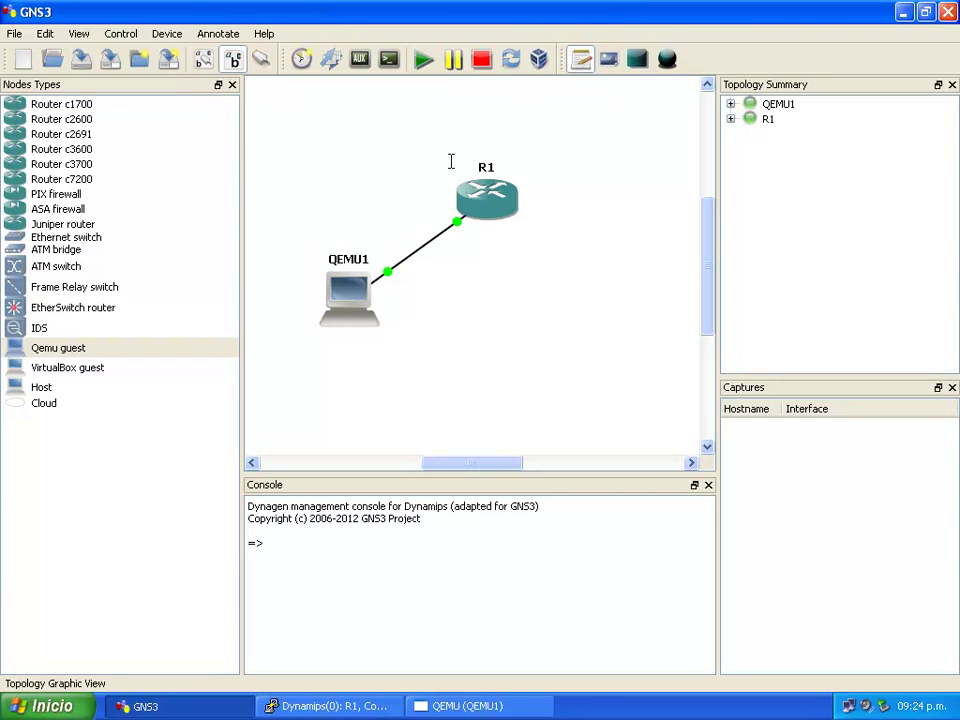
left_click(397, 179)
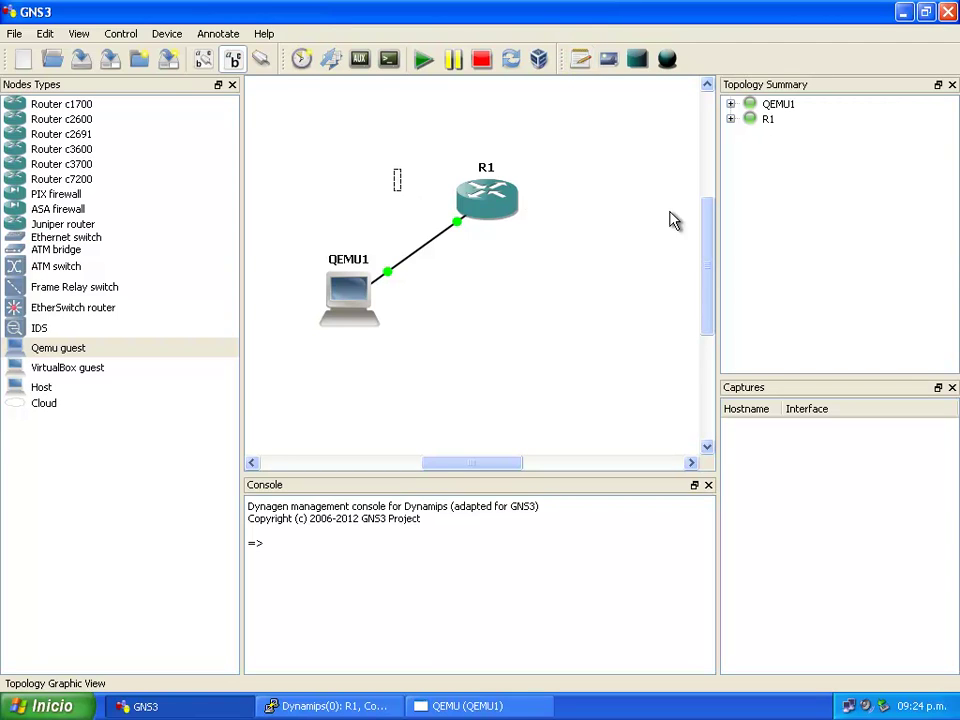
type("RED")
key("Return")
type("192.168.")
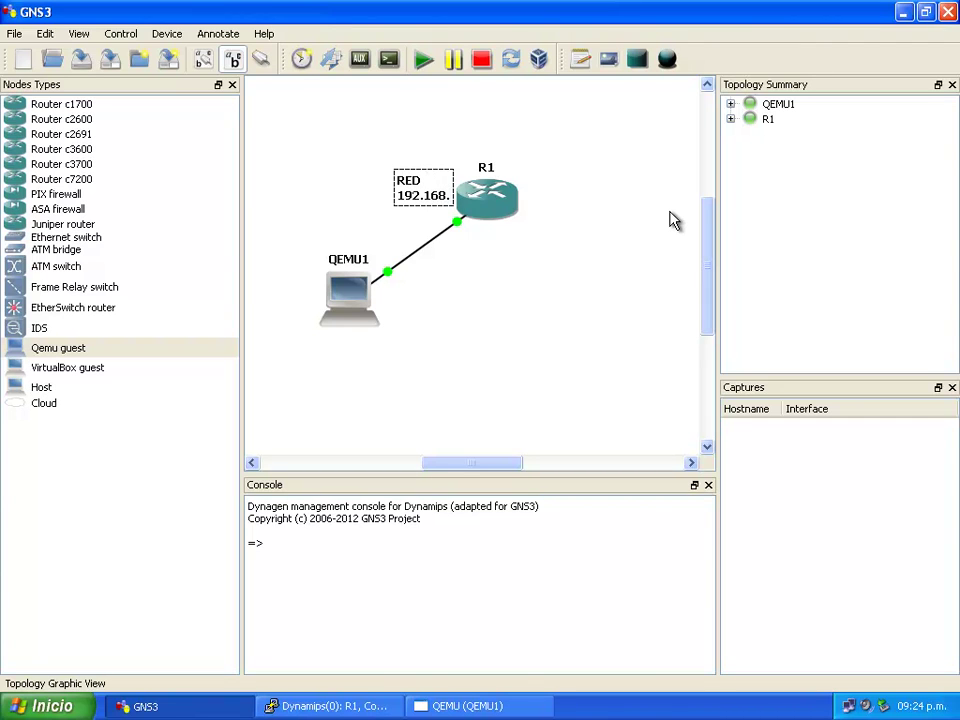
type("0.0/24")
left_click_drag(434, 183, 392, 145)
left_click(467, 167)
- Label the link ends with host address notes: .1 next to R1 and .2 next to QEMU1
left_click(580, 59)
left_click(444, 208)
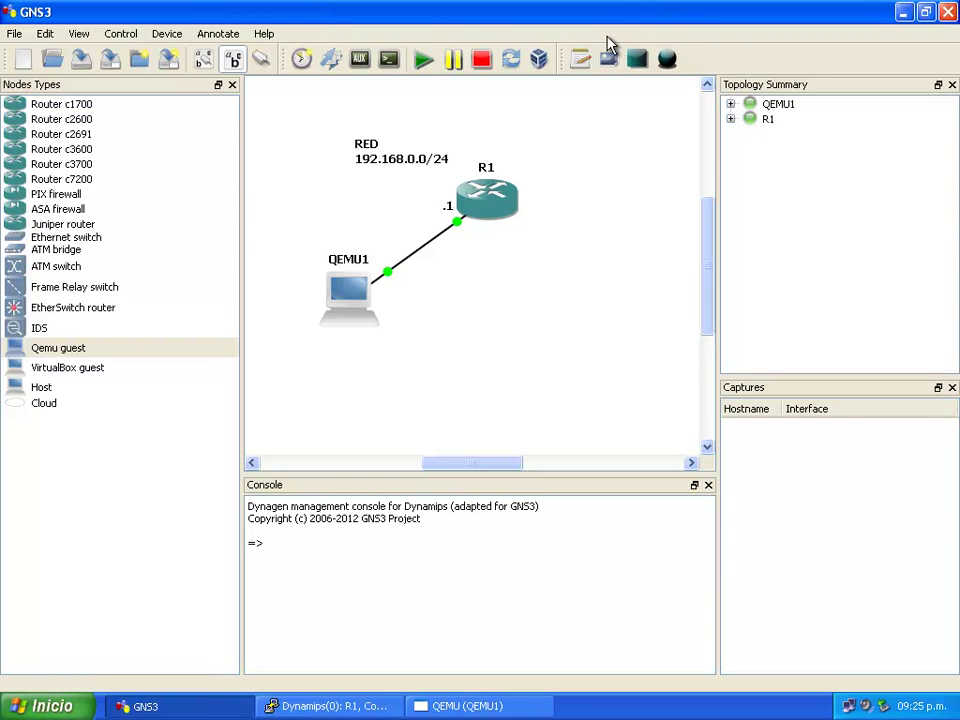
left_click(580, 60)
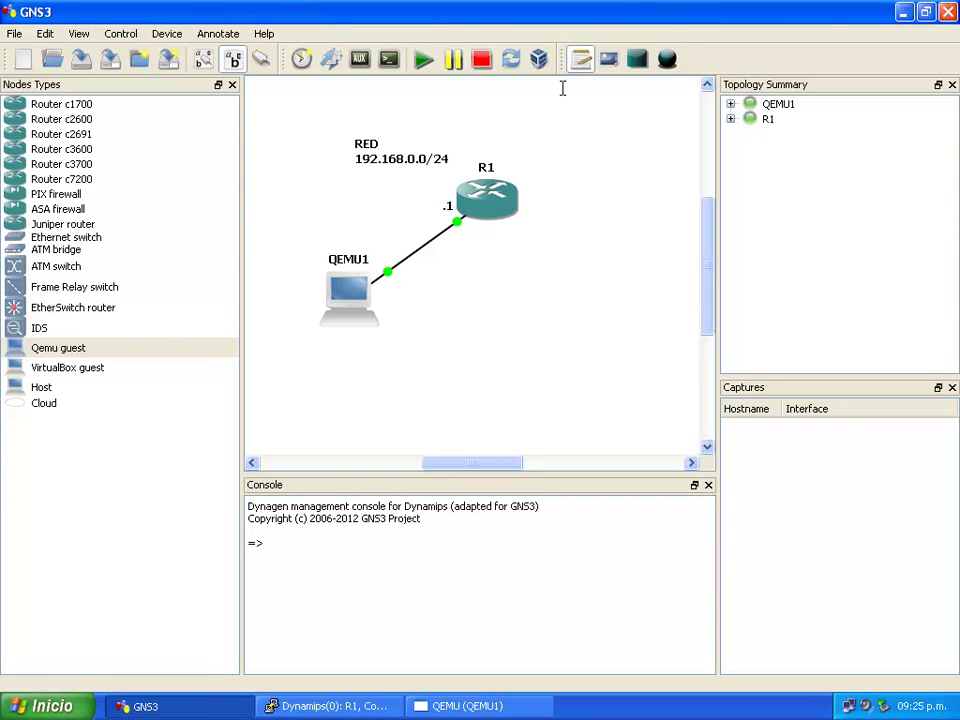
left_click(380, 289)
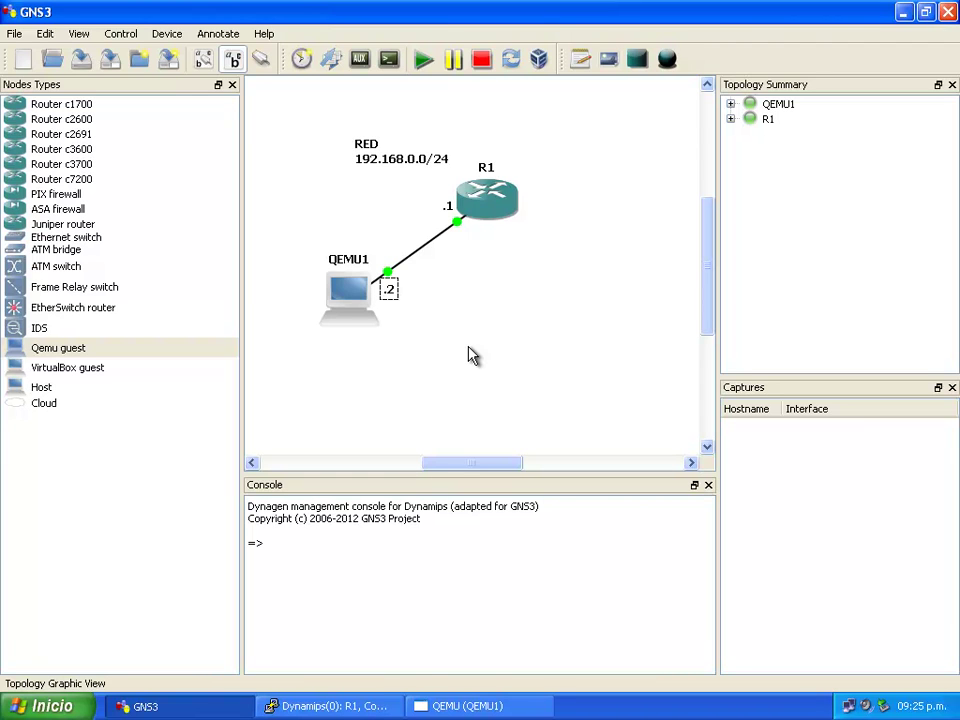
left_click_drag(392, 297, 387, 294)
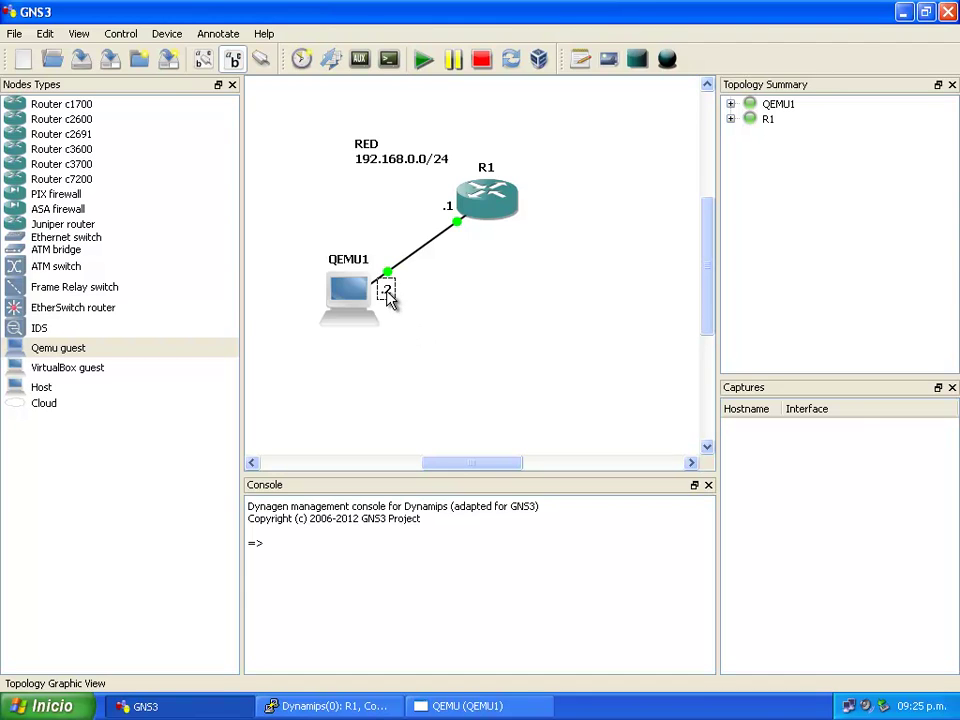
left_click(503, 350)
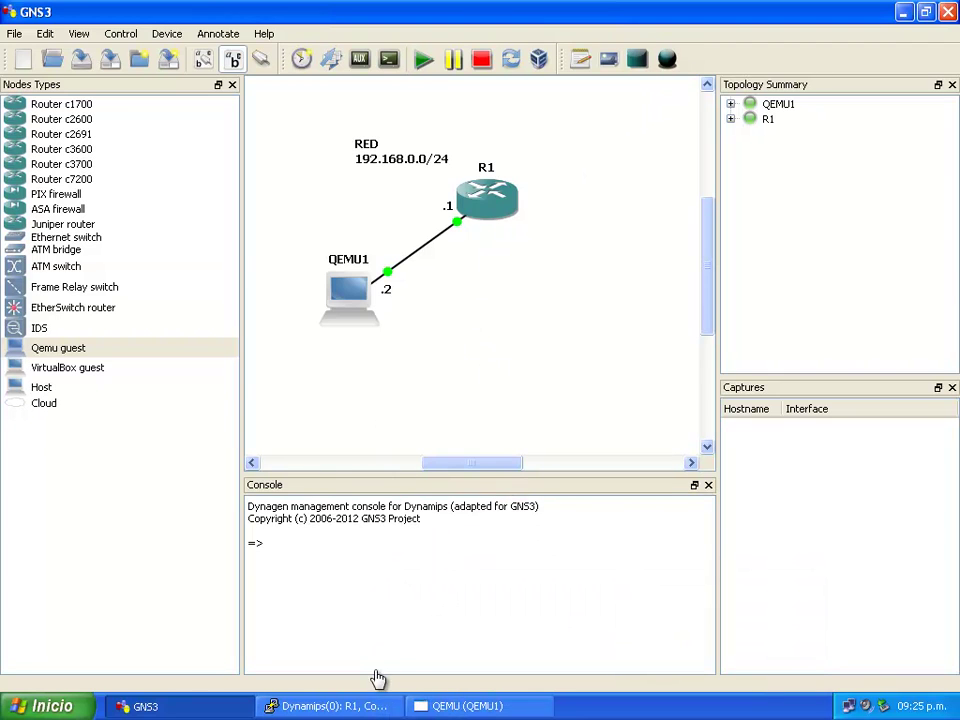
- Bring up R1's console below the topology and enter global configuration mode with configure terminal
left_click(372, 706)
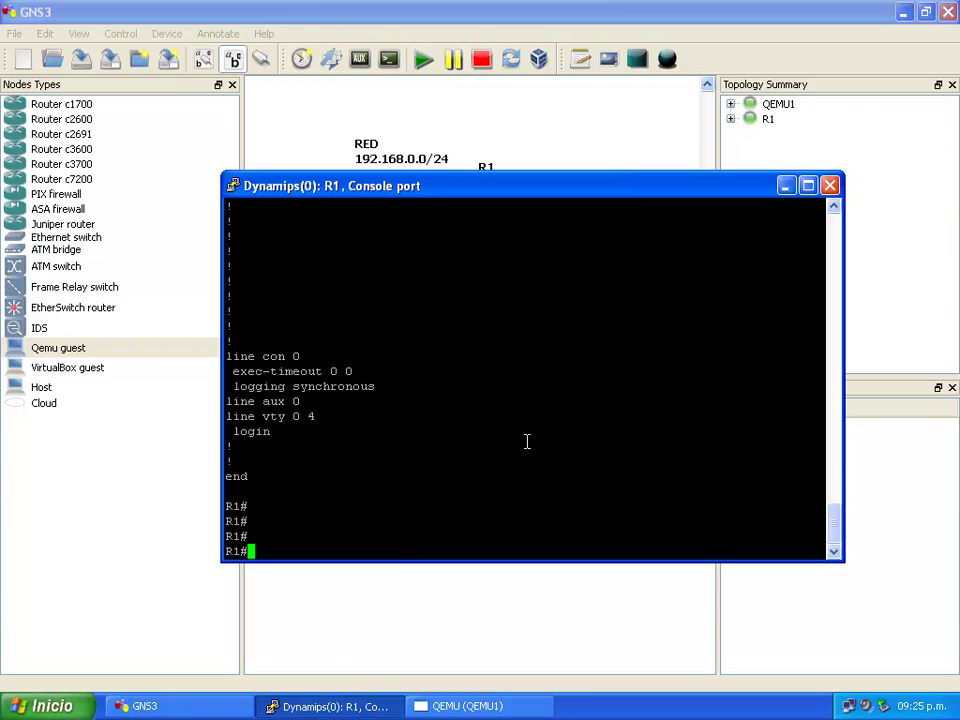
left_click_drag(545, 199, 585, 290)
type("c")
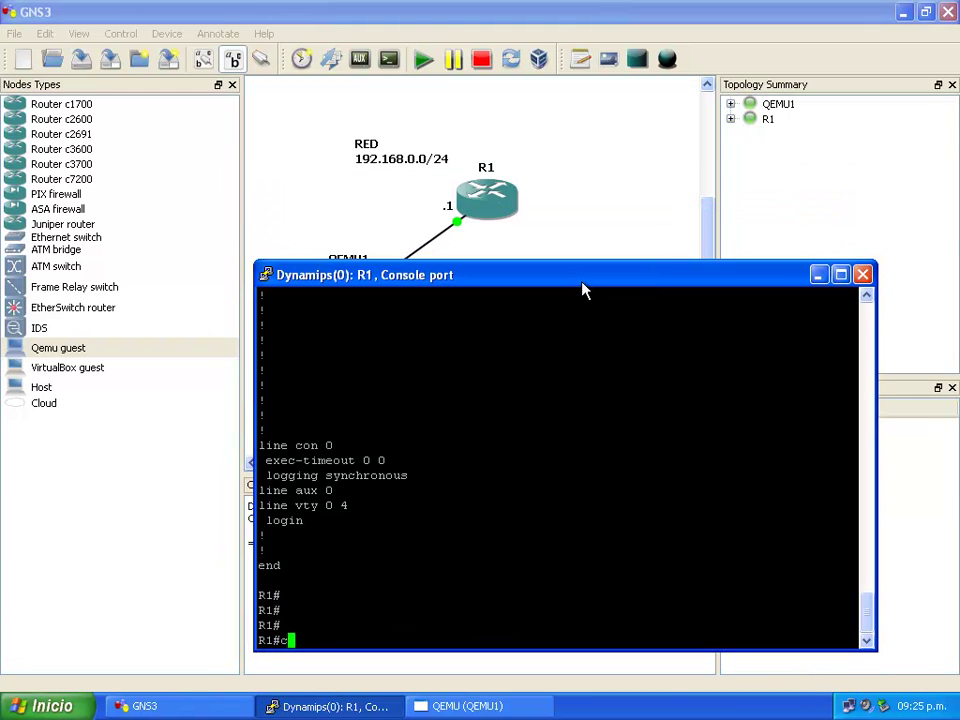
type("on")
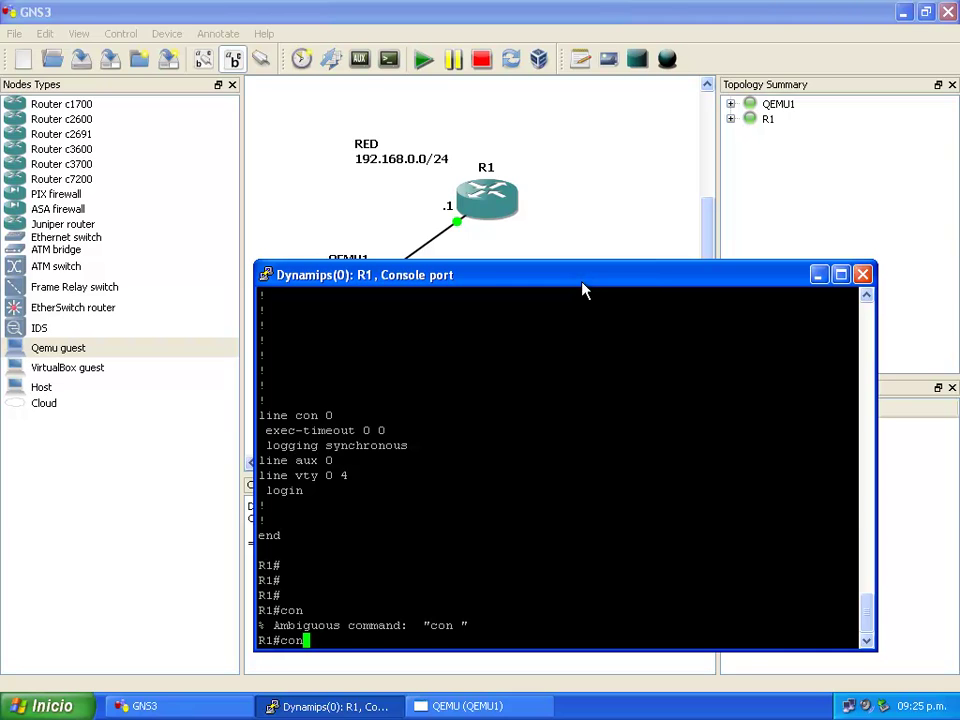
type(" ?f")
key("Tab")
type("te")
key("Tab")
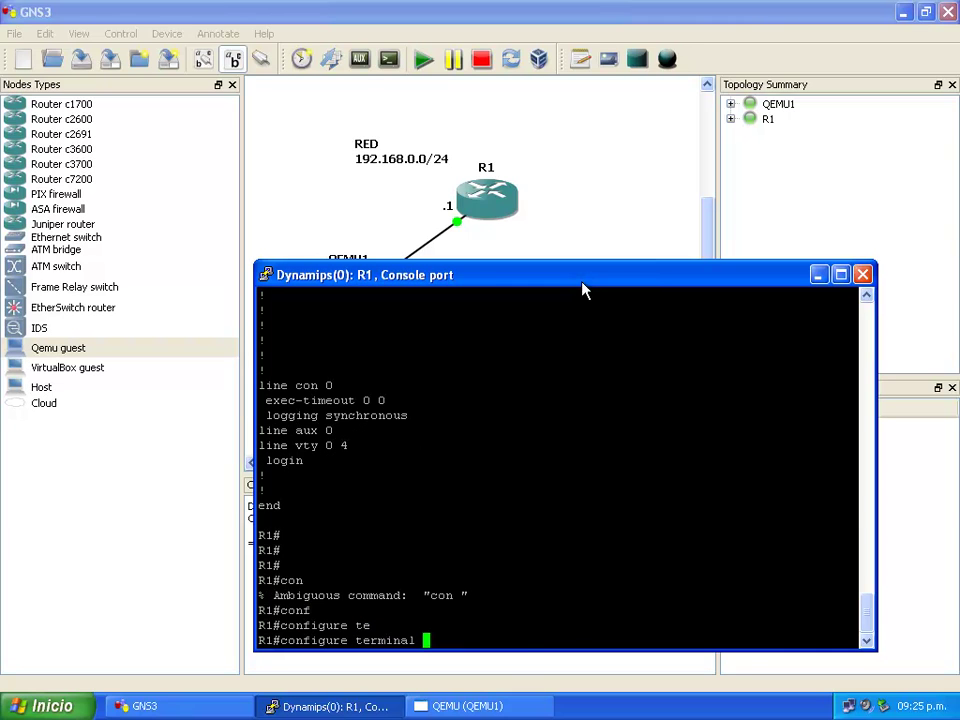
key("Return")
- Assign IP address 192.168.0.1 with mask 255.255.255.0 to R1's interface f0/0 and enable it with no sh
type("int")
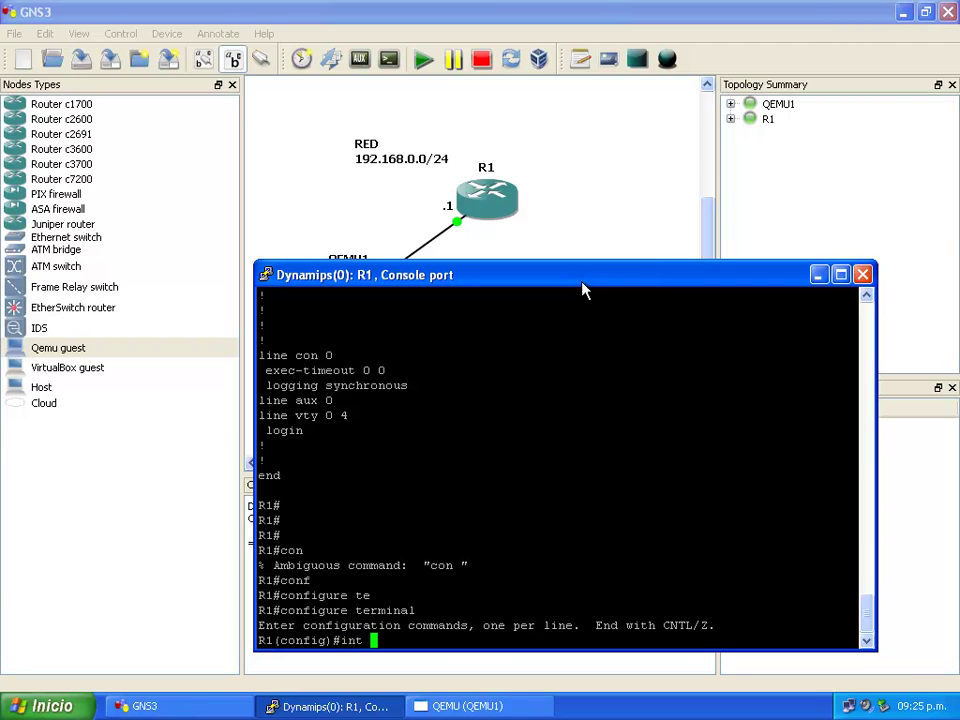
key("Tab")
type("f0/0")
key("Return")
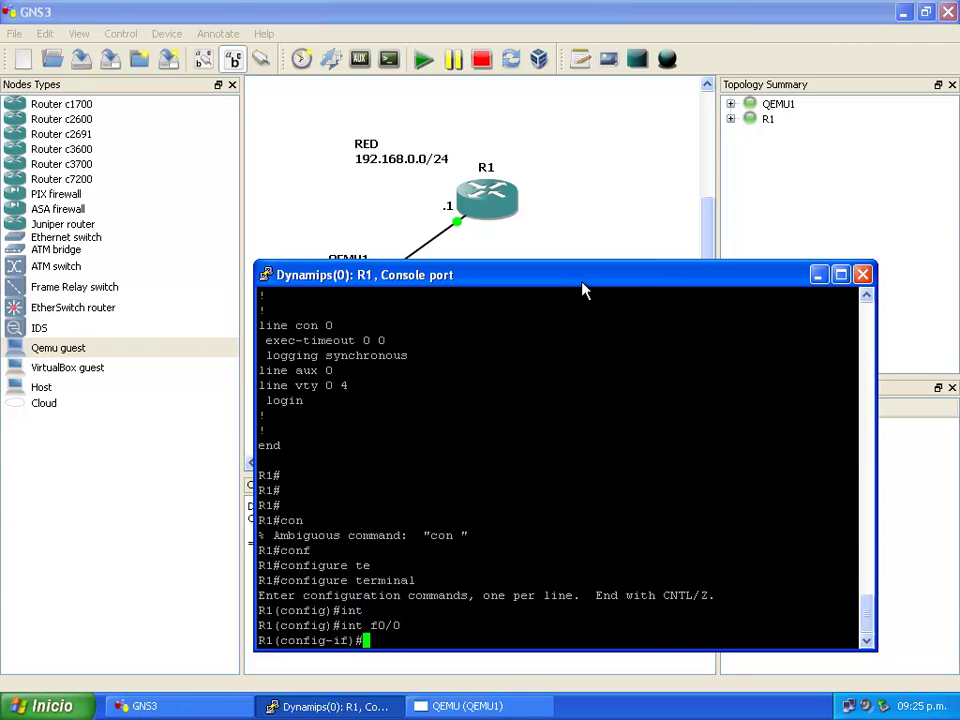
type("ip add")
key("Tab")
type("192.1")
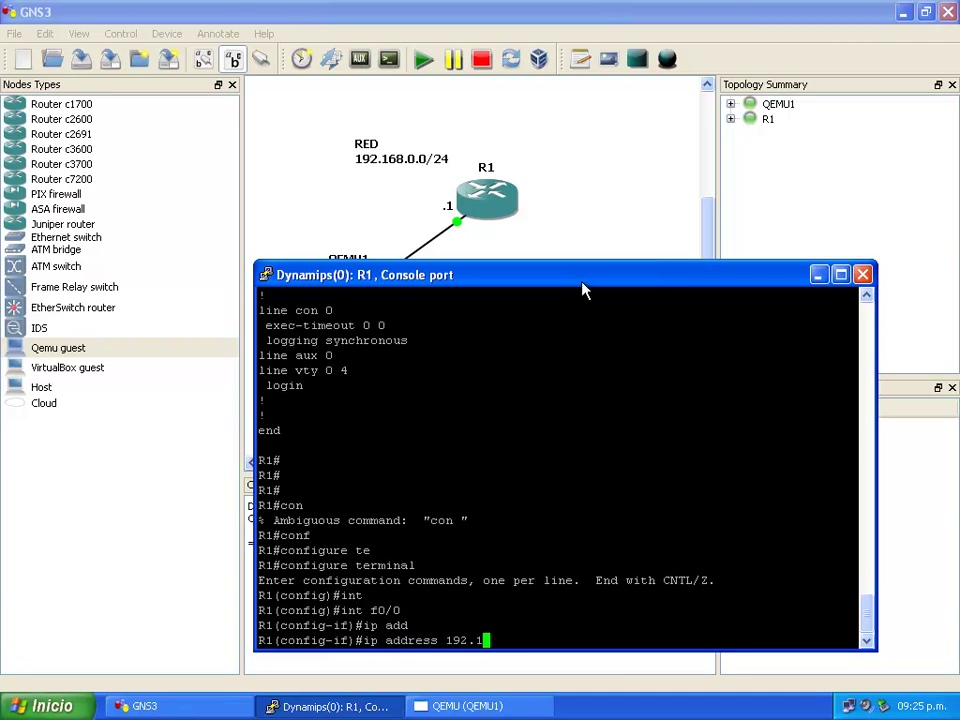
type("68.0.1 255.255.255.255.0")
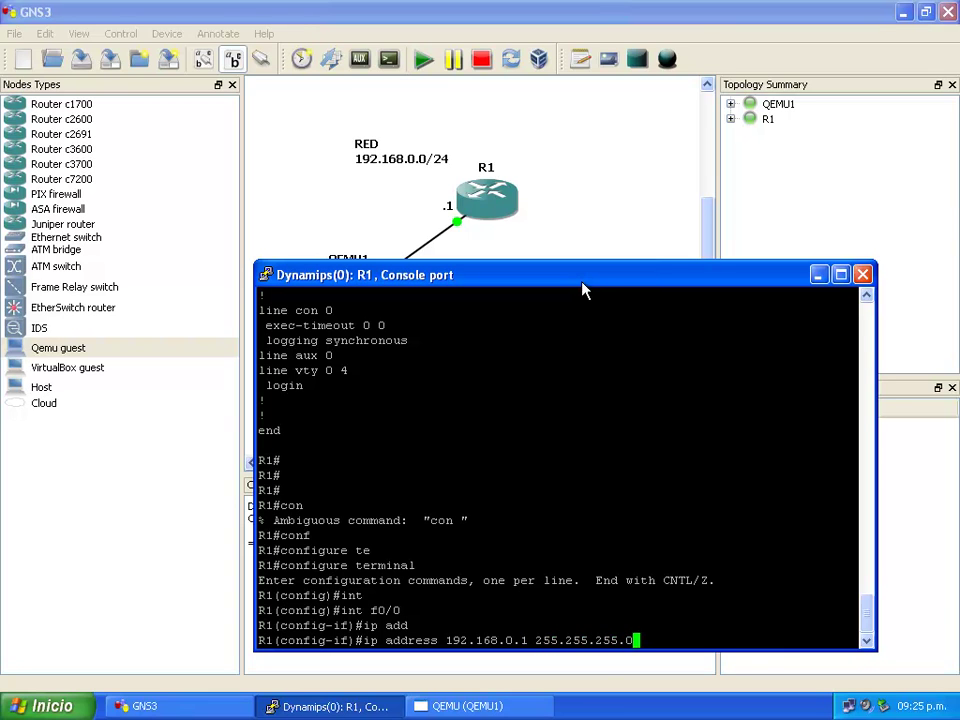
key("Return")
type("no sh")
key("Return")
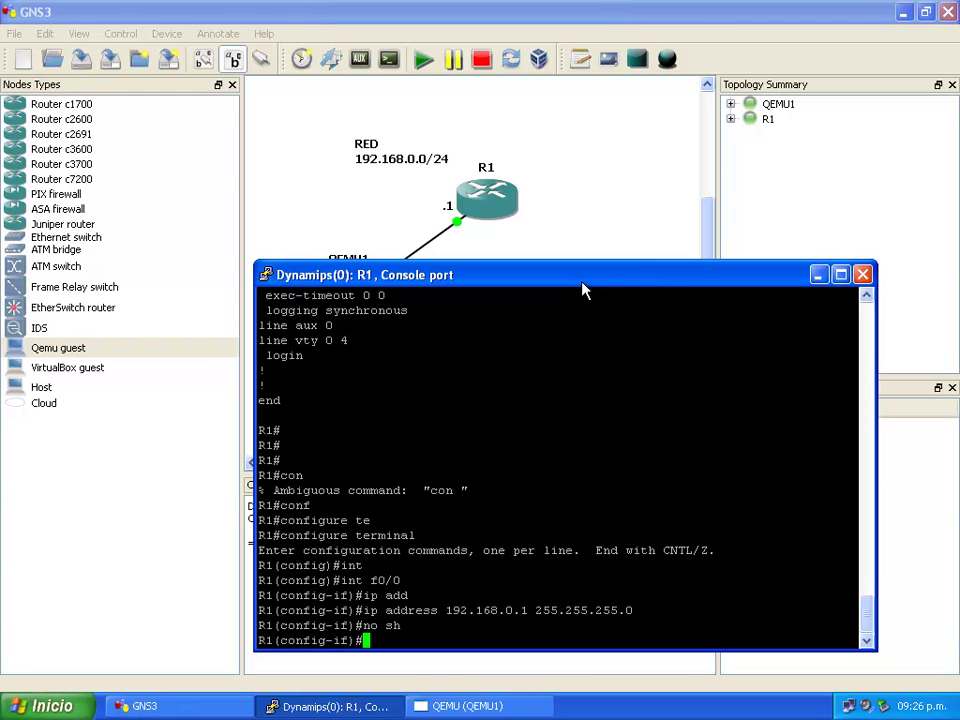
- Leave R1's configuration mode with end and save the configuration with wr
left_click_drag(583, 290, 770, 295)
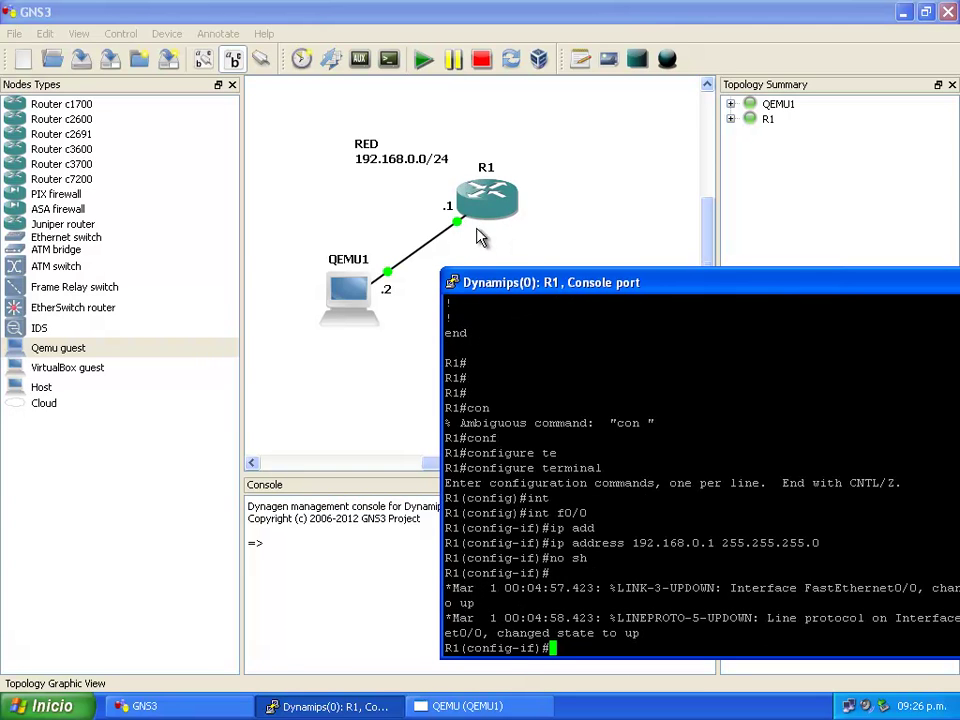
left_click_drag(528, 286, 258, 301)
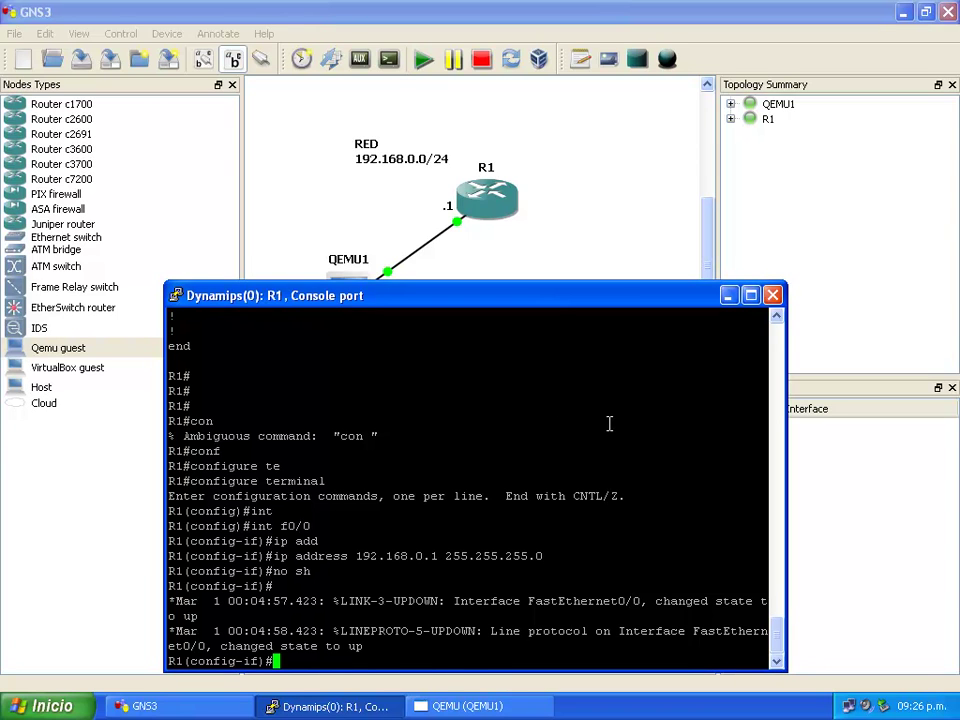
type("nd")
key("Return")
key("Return")
key("Return")
type("wr")
key("Return")
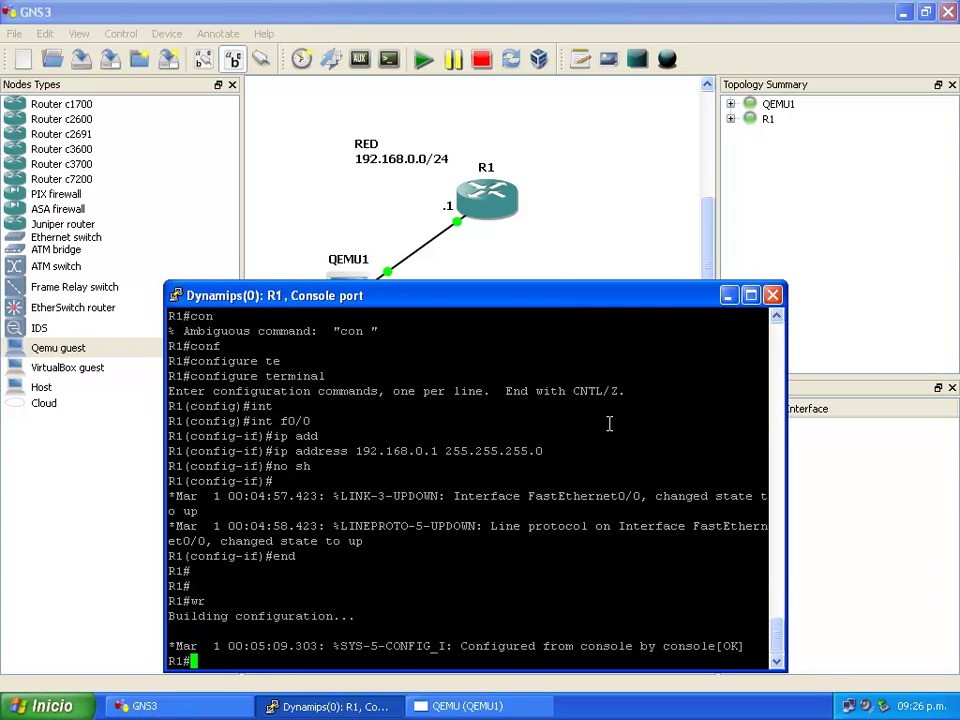
key("Return")
key("Return")
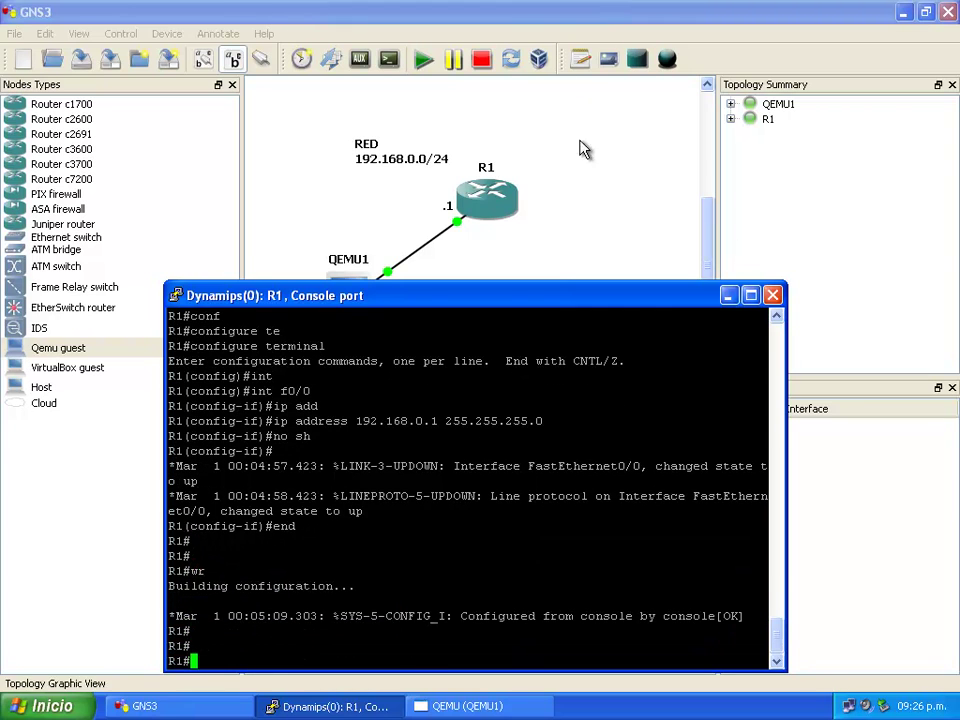
- Switch to the QEMU1 guest's console and become root with sudo su
left_click(553, 30)
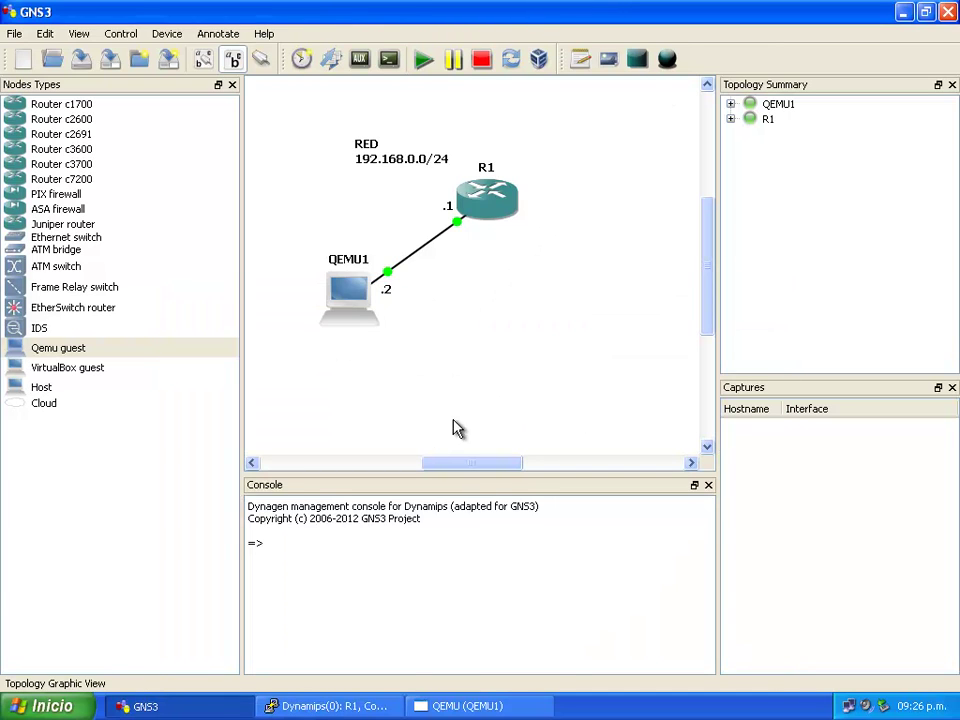
left_click(490, 706)
left_click_drag(366, 181, 372, 261)
key("Return")
key("Return")
key("Return")
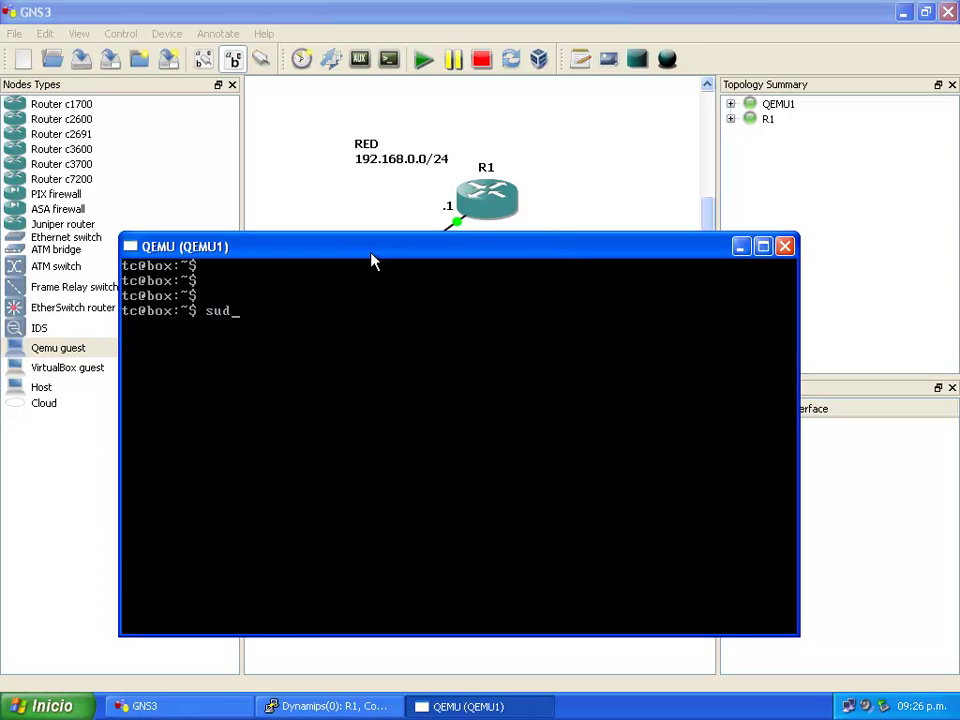
type("sudo su")
key("Return")
key("Return")
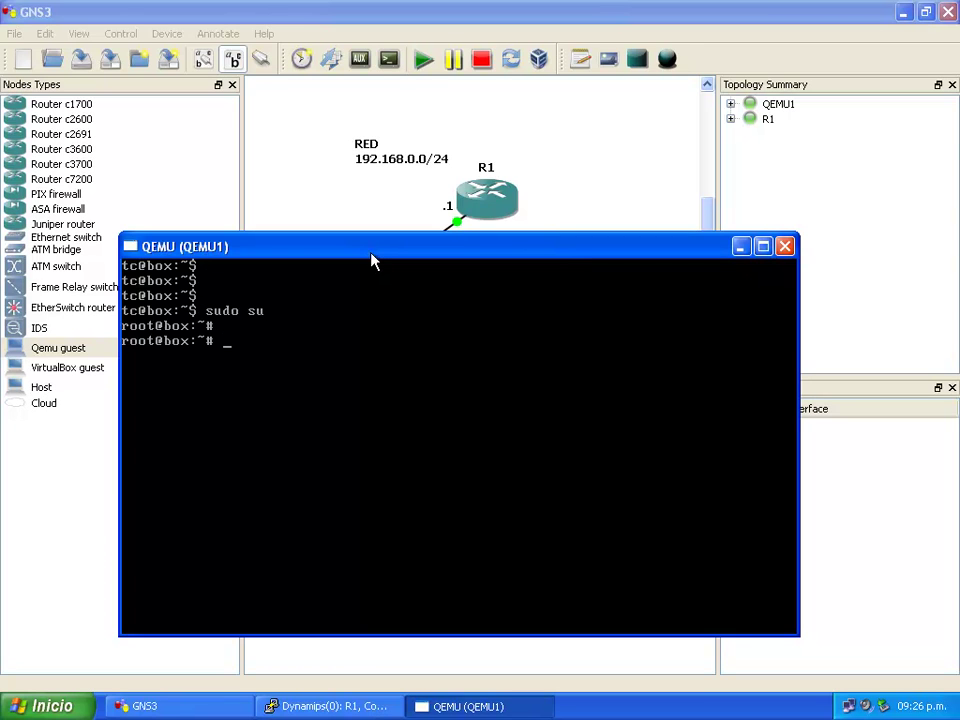
key("Return")
- Assign 192.168.0.2/24 to the QEMU1 guest's eth0 interface with ifconfig
left_click_drag(372, 262, 666, 330)
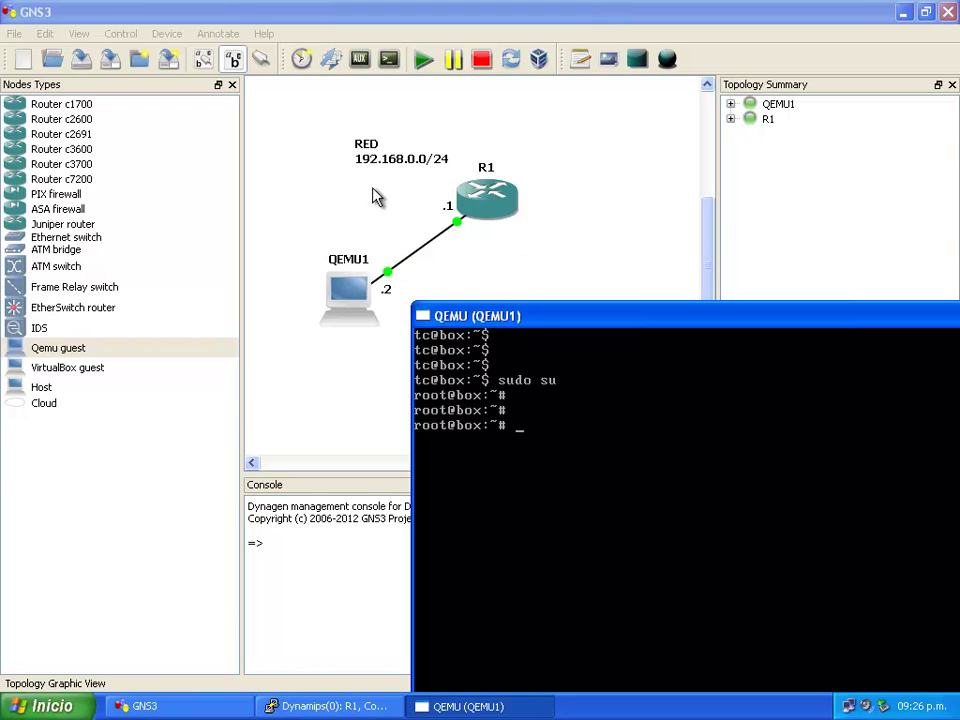
left_click_drag(537, 327, 329, 214)
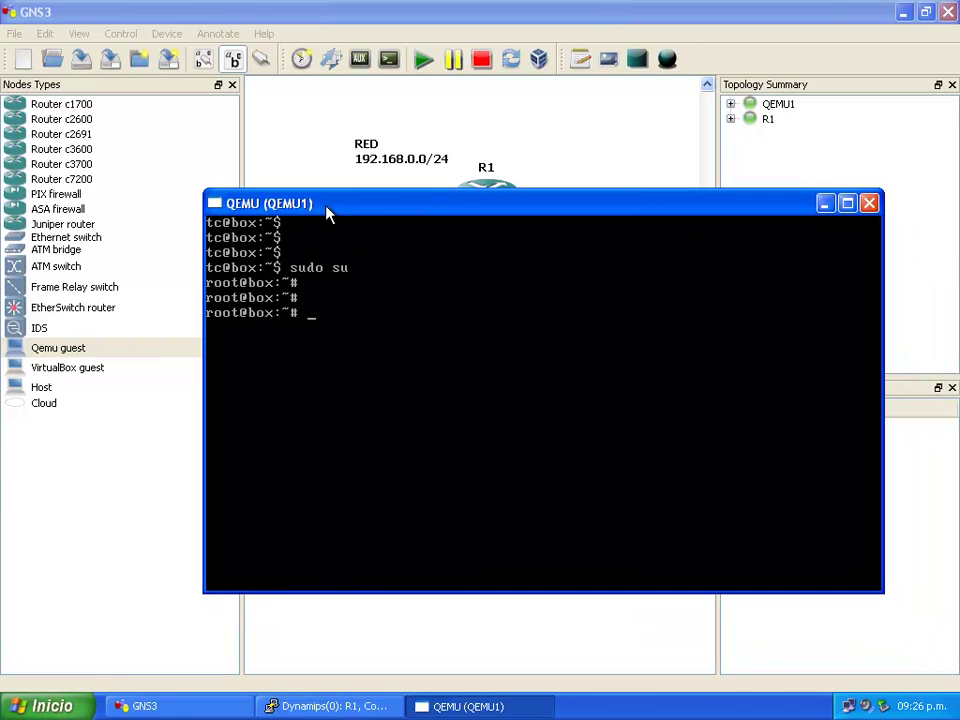
type("ifconfig eth")
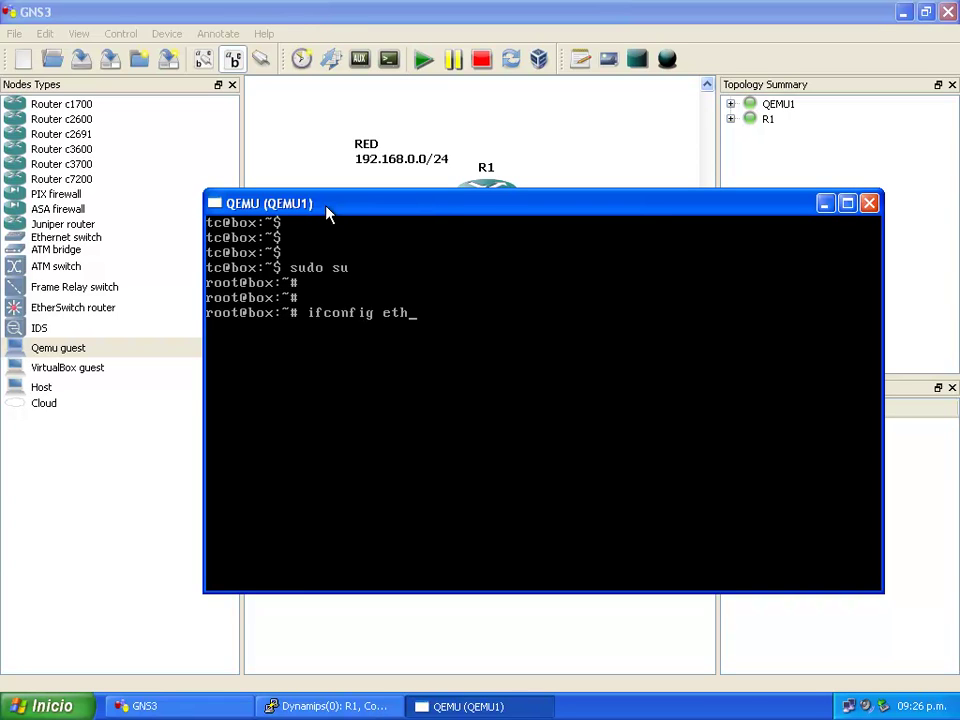
type("0 192.168.0.2/24")
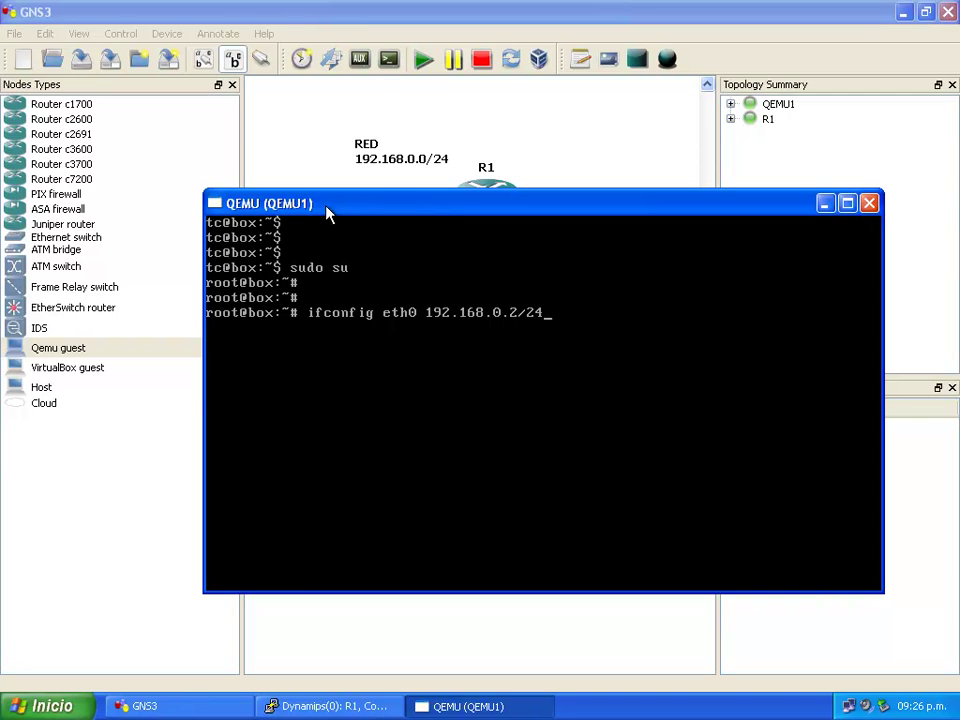
key("Return")
- Ping R1 at 192.168.0.1 from QEMU1, stop the ping after several replies, and minimize the guest's console
left_click_drag(328, 213, 324, 296)
type("pi")
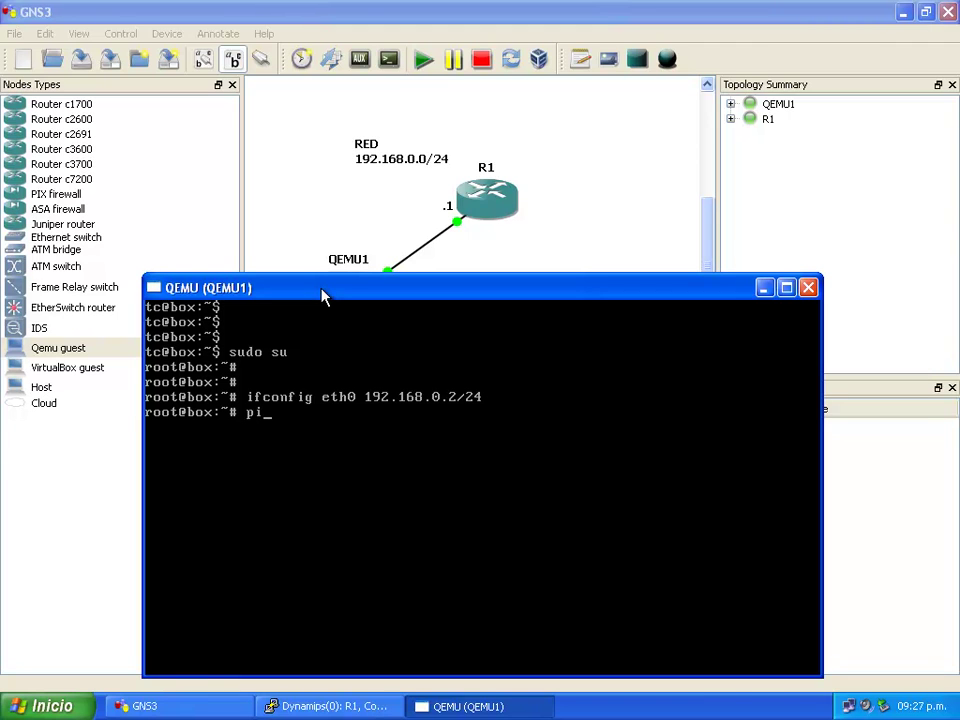
type("ng 192.168.0.1")
key("Return")
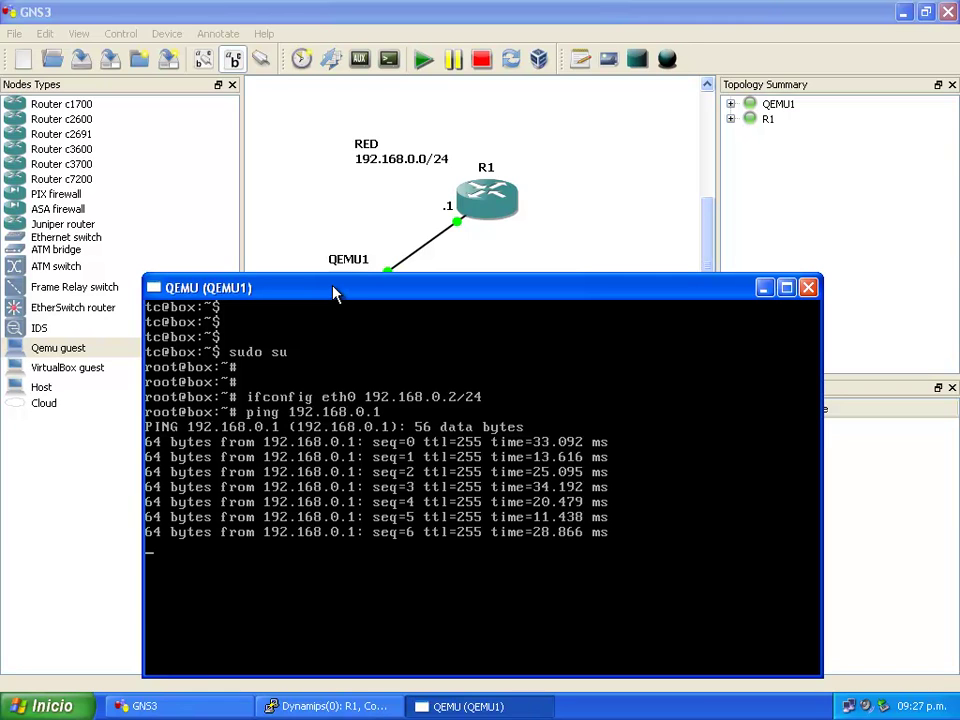
key("ctrl+c")
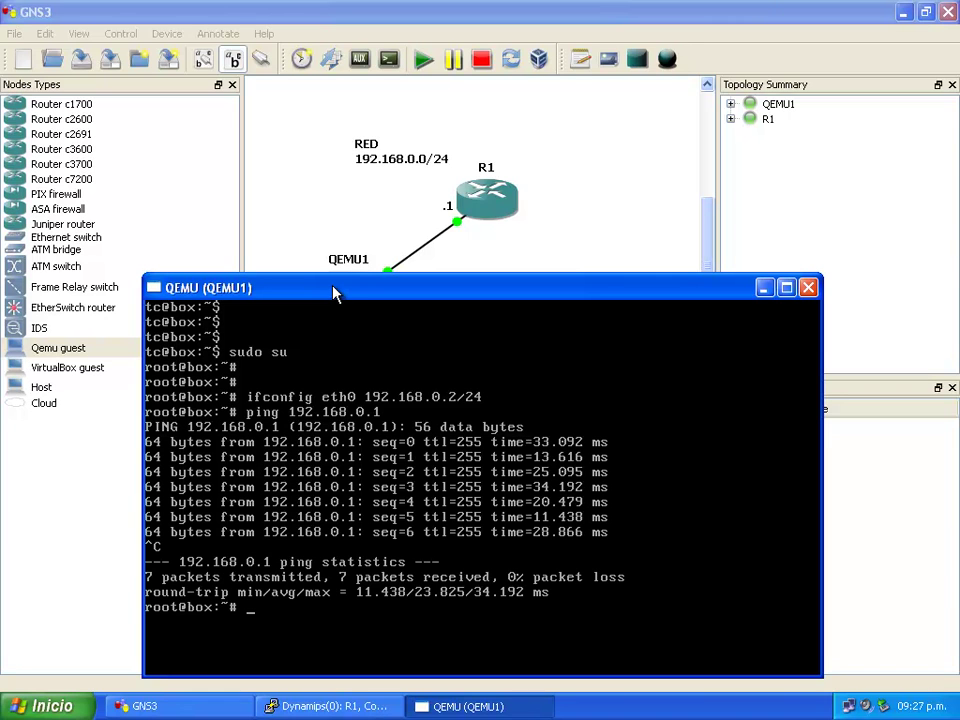
left_click(765, 289)
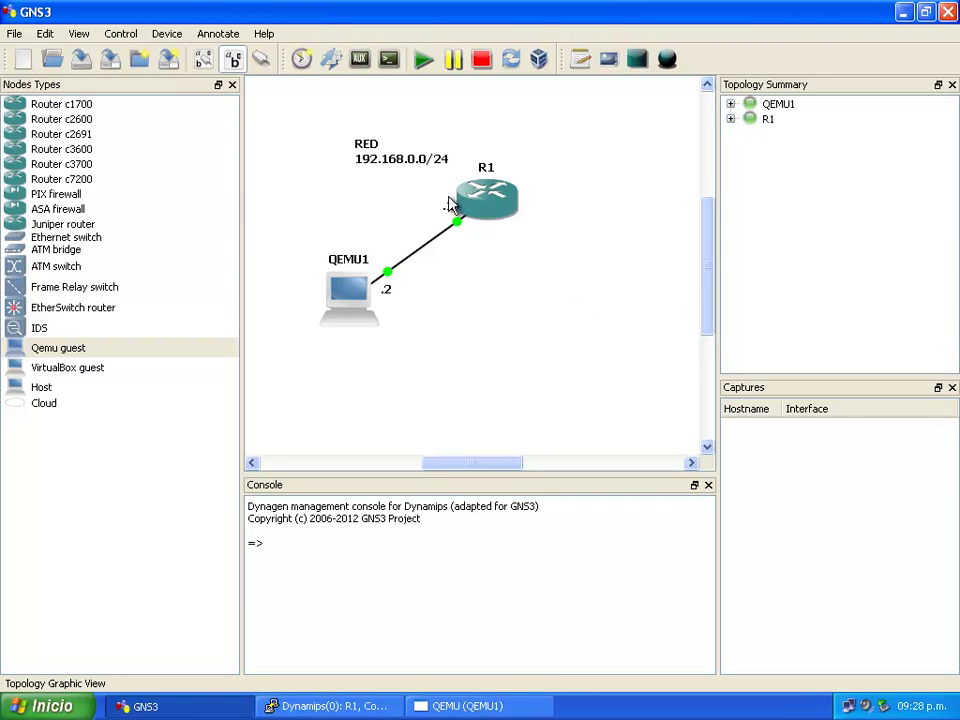
- Move the RED 192.168.0.0/24 label down beside the link between QEMU1 and R1
left_click_drag(388, 165, 377, 206)
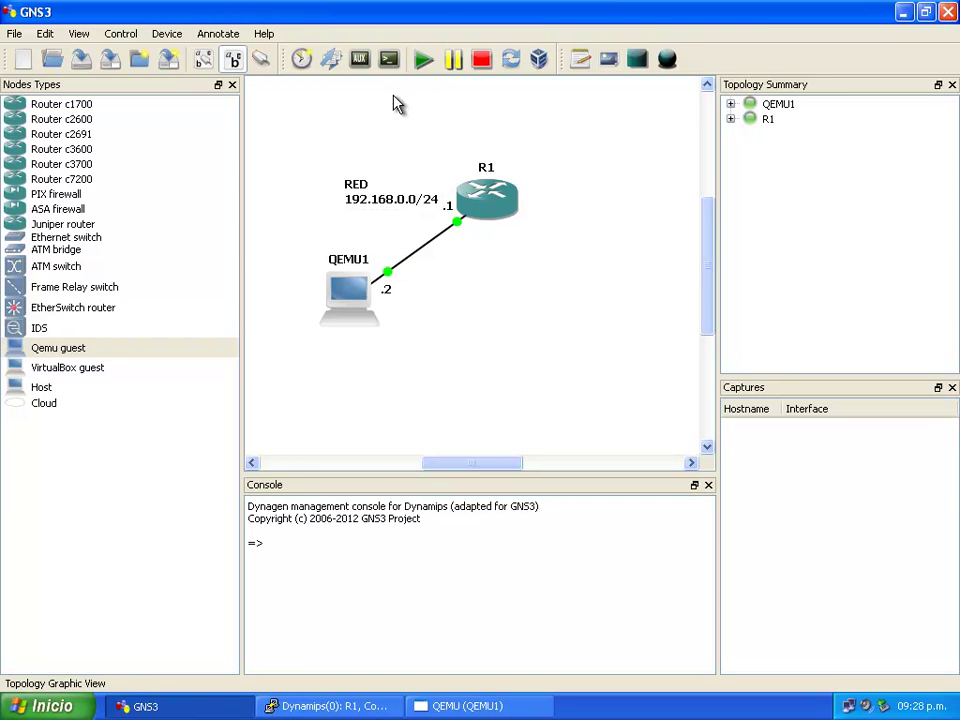
- Start saving the topology as a project, agreeing to stop all devices and captures
left_click(14, 33)
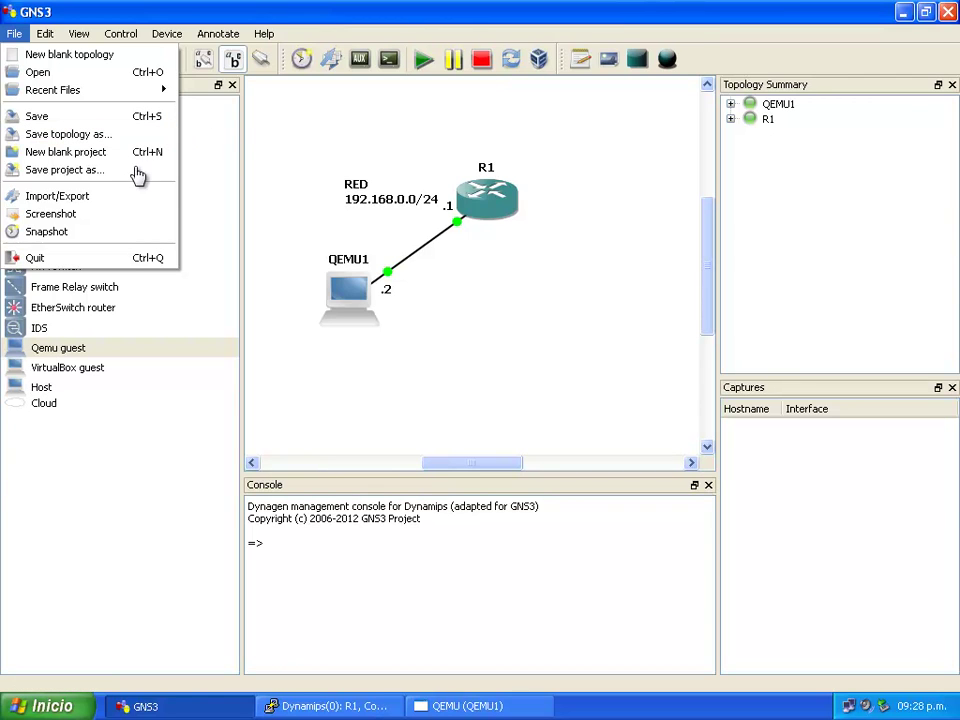
left_click(78, 172)
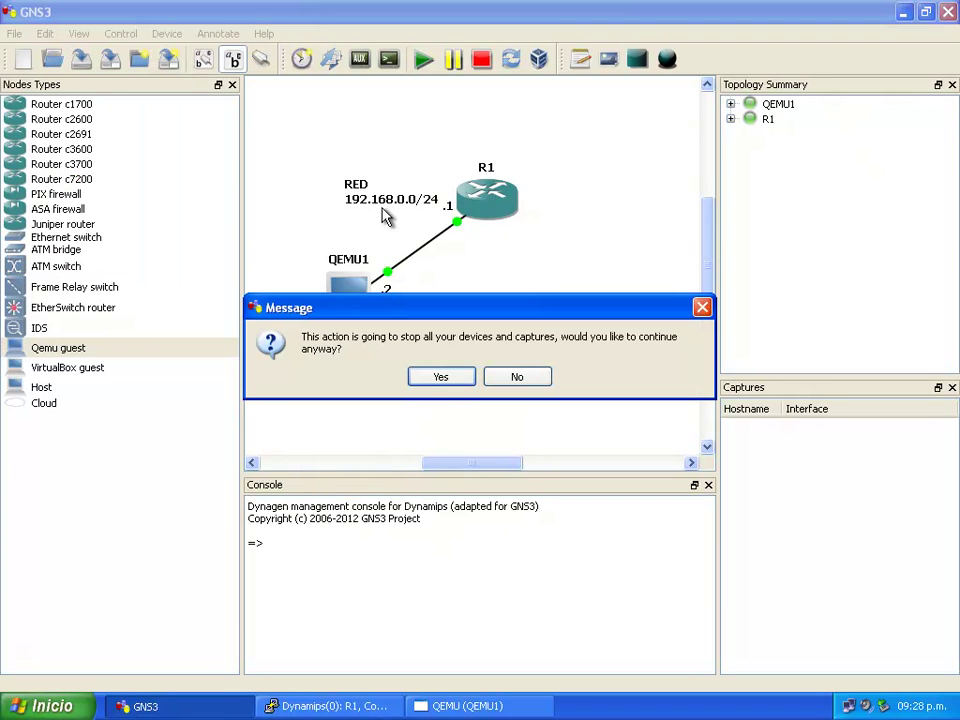
left_click_drag(397, 312, 407, 403)
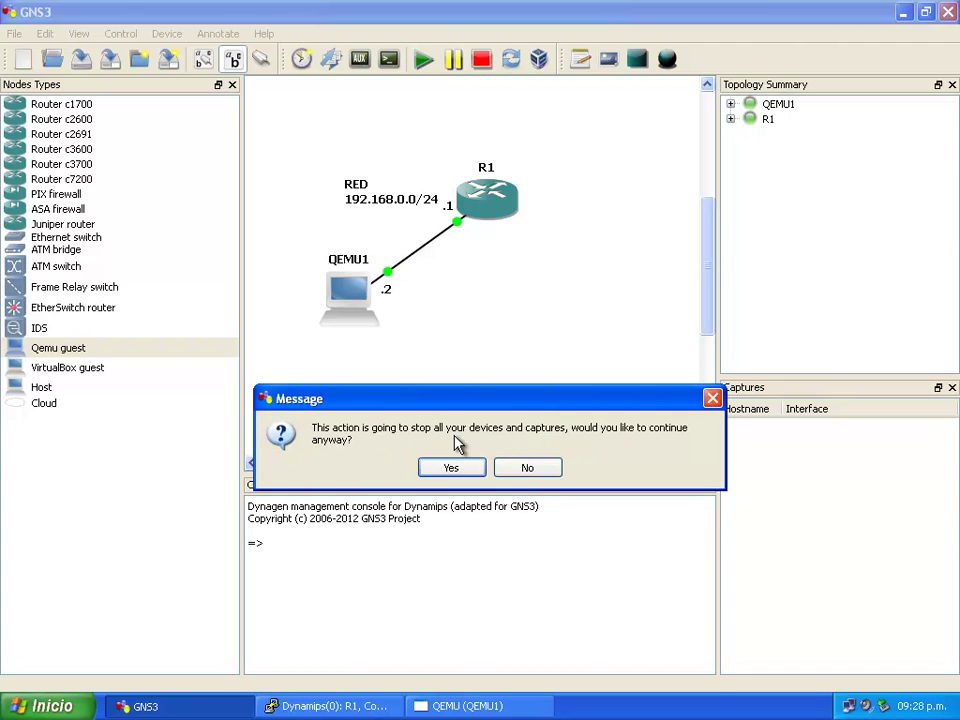
left_click(452, 468)
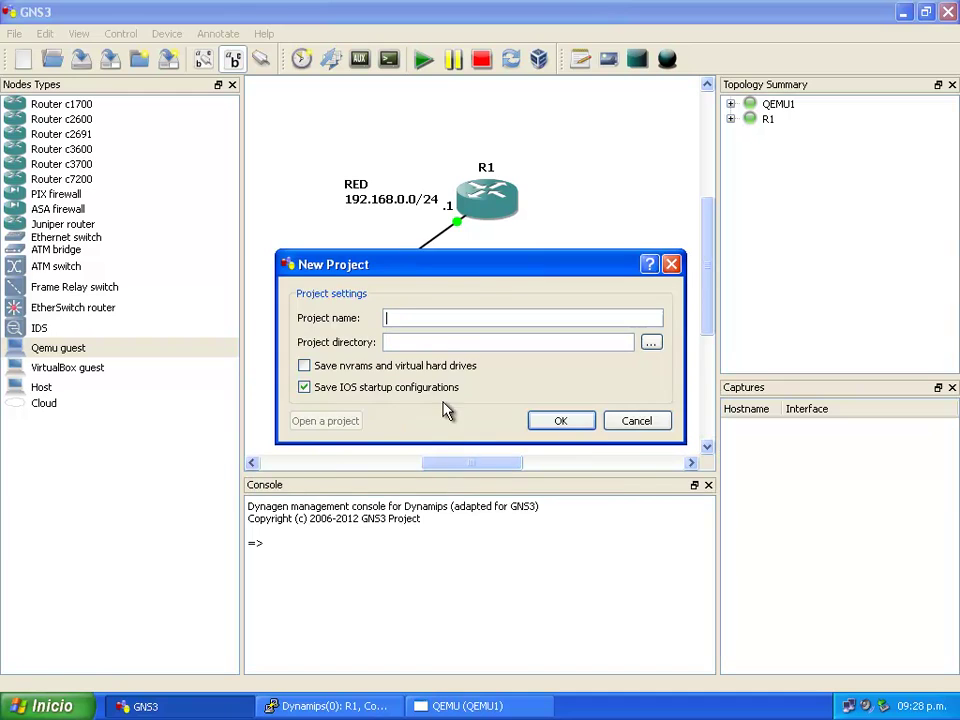
left_click_drag(463, 276, 427, 414)
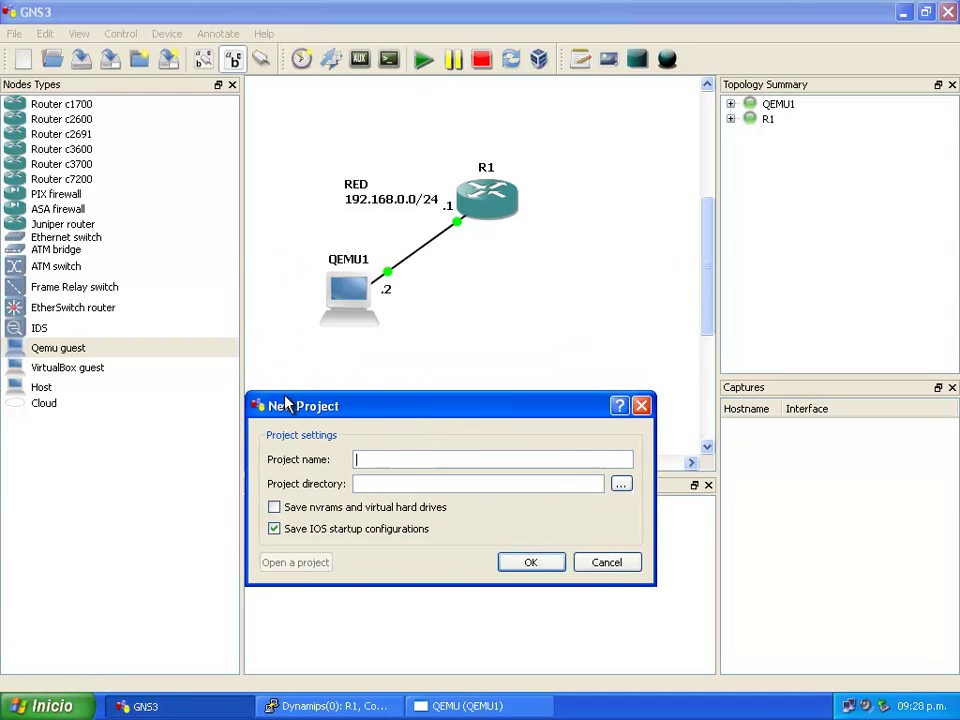
- Save the project as CONECTIVIDADGNS3 including nvrams and virtual hard drives, and agree to unbase the Qemu disks
left_click(336, 514)
type("CONEC")
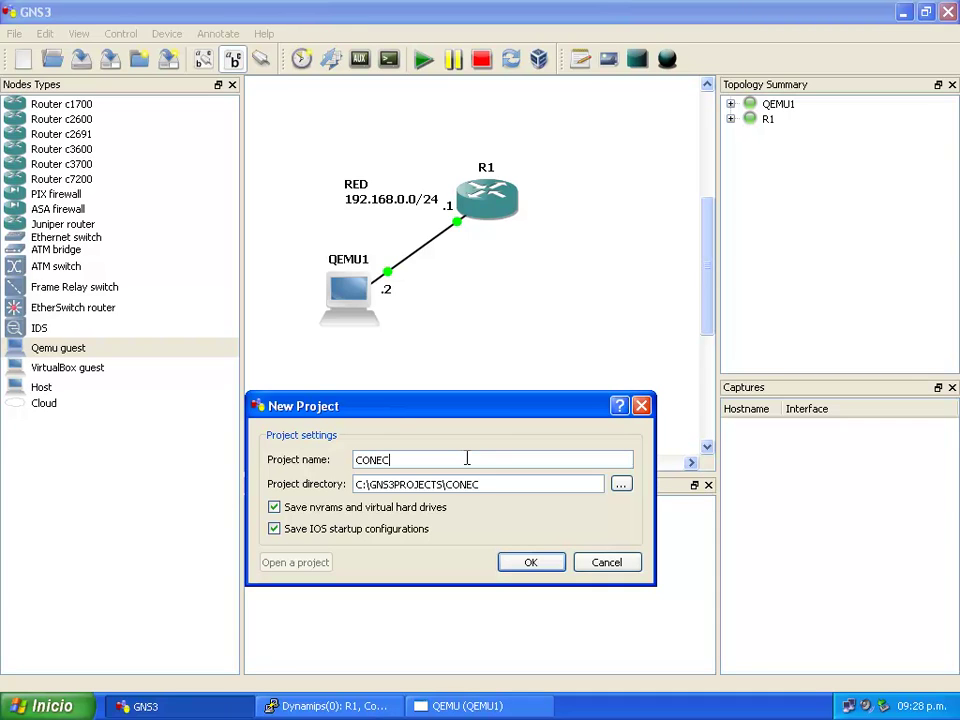
type("TIVIDADGN")
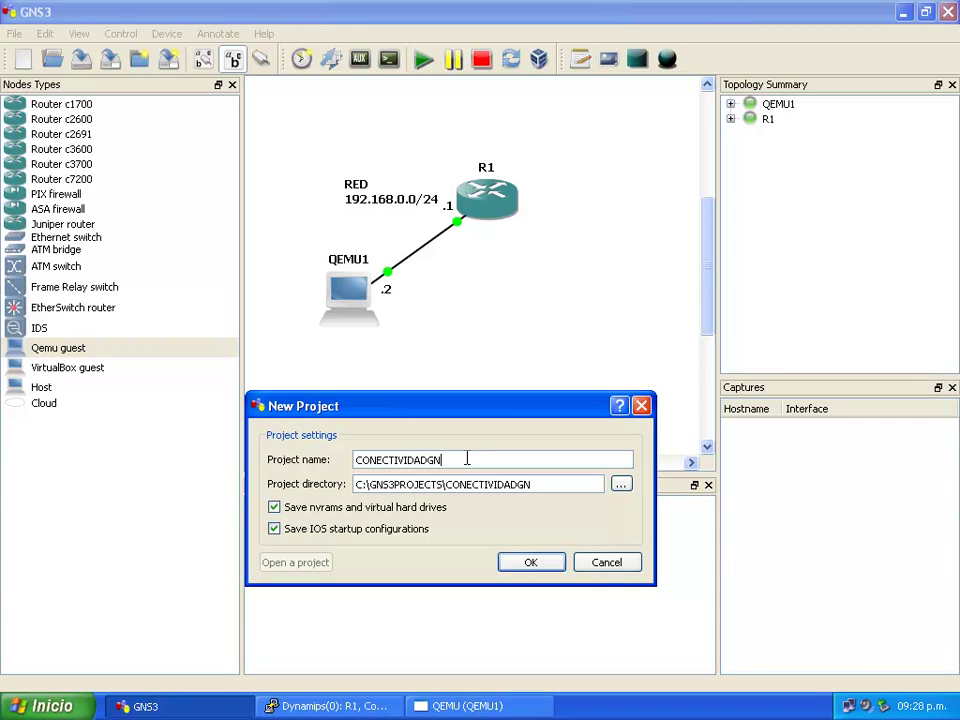
type("S3")
left_click_drag(449, 408, 450, 366)
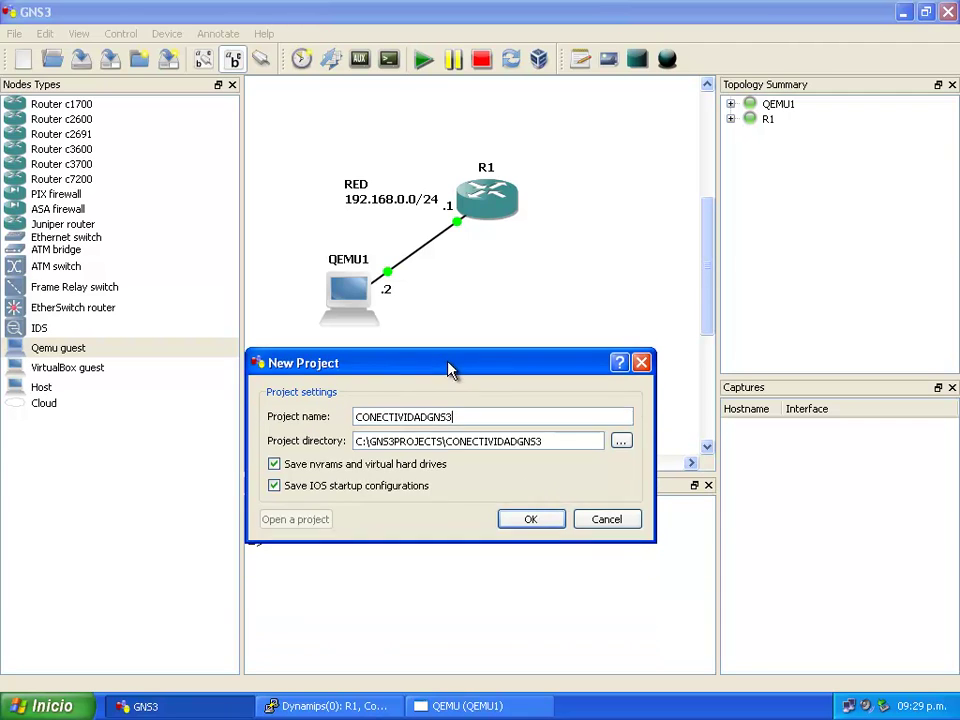
left_click(528, 518)
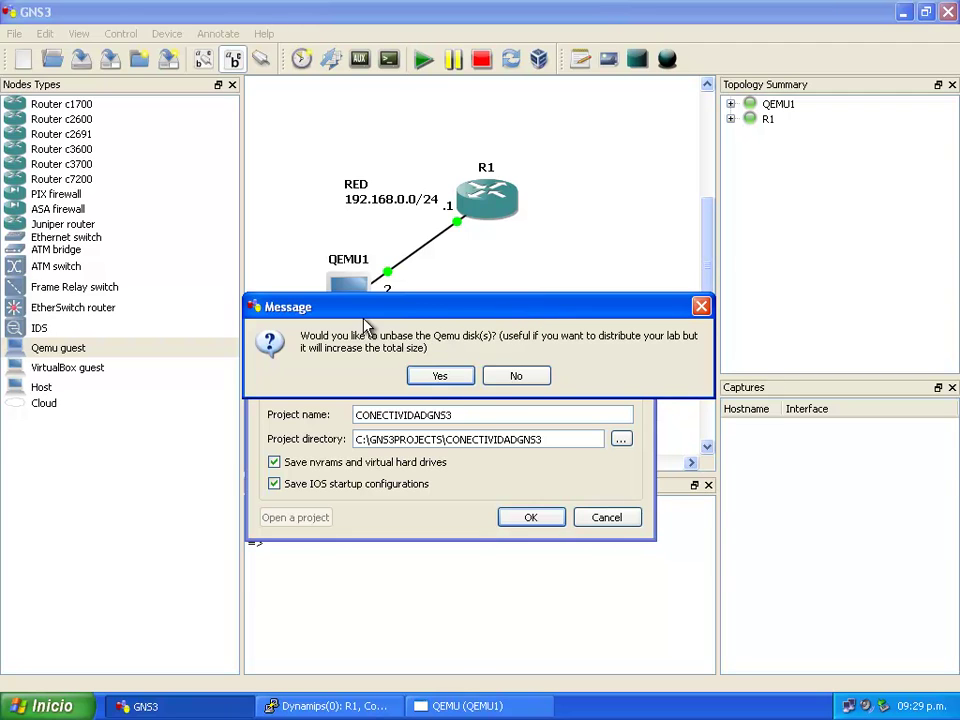
left_click(440, 379)
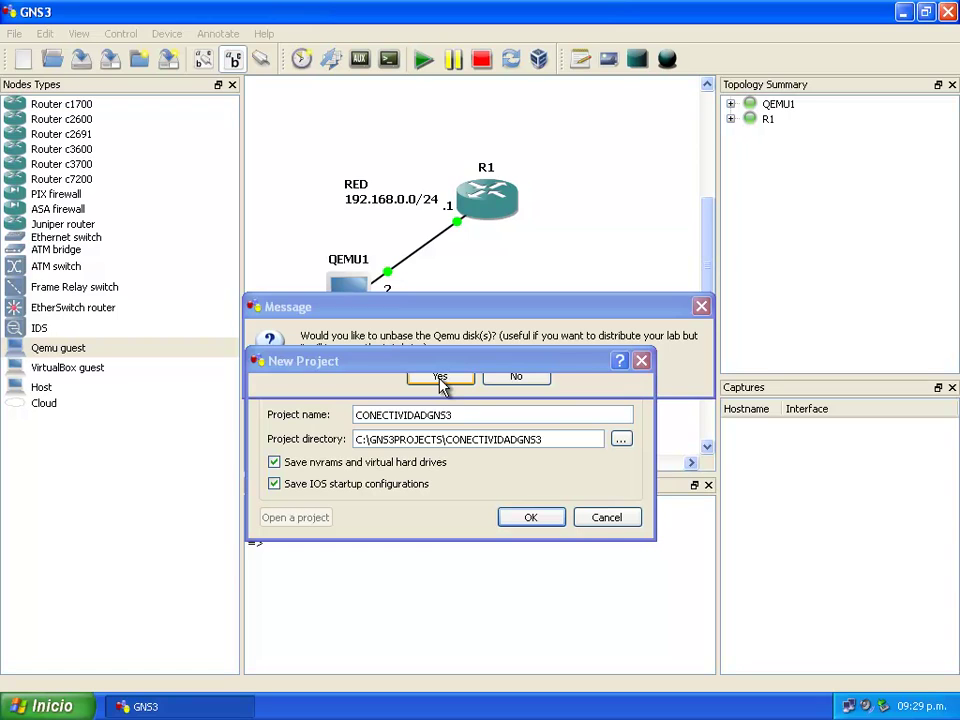